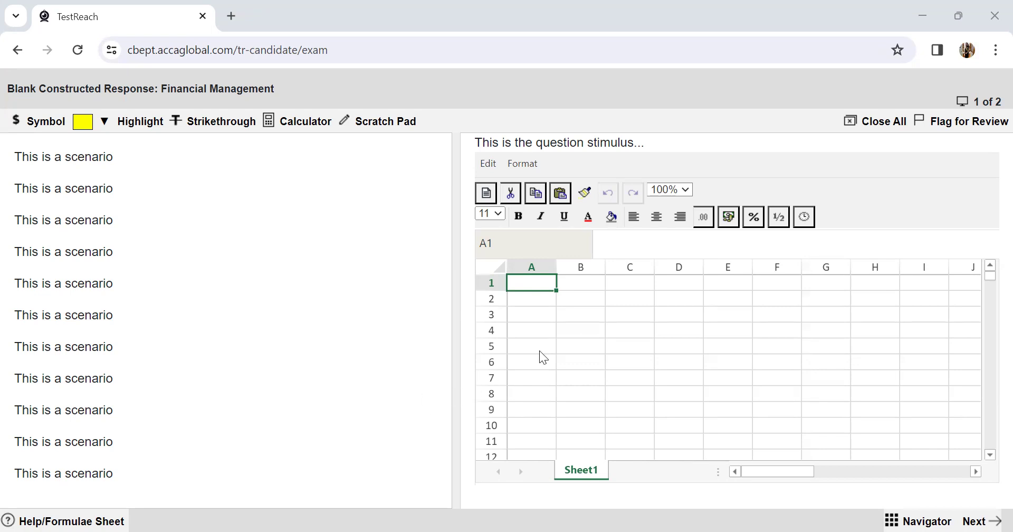
Step: Enter the labels NPV in cell B2 and IRR in cell B3
click(541, 332)
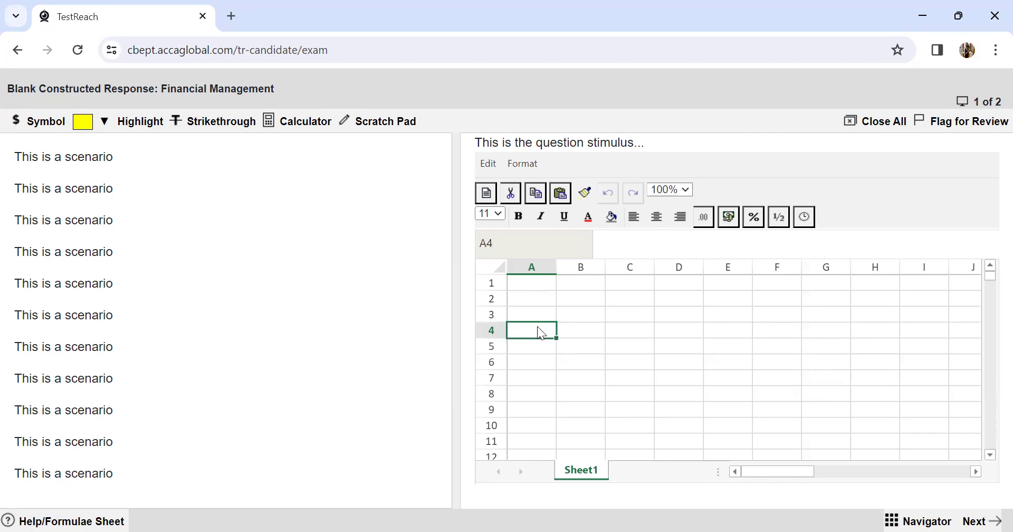
click(553, 313)
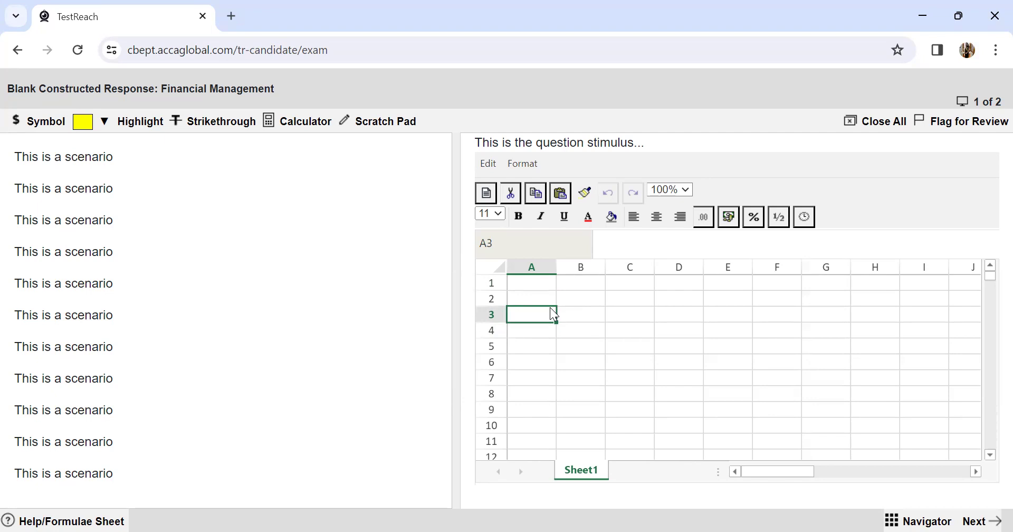
click(584, 299)
text(NPV)
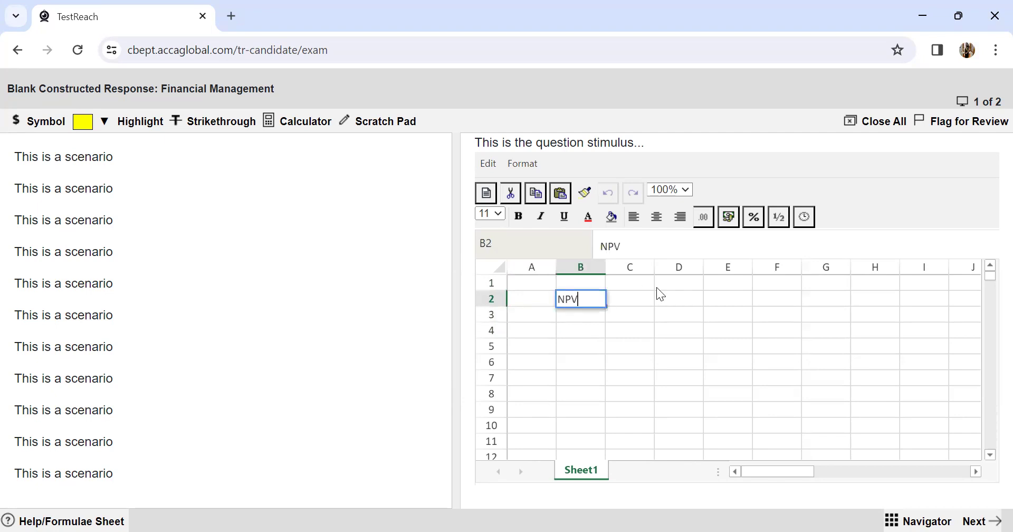
key(Return)
text(IRR)
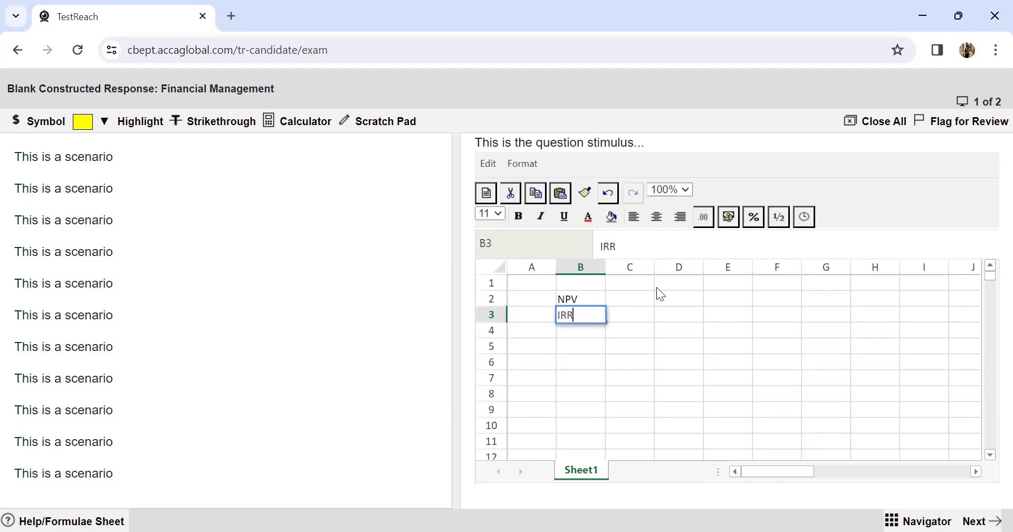
key(Return)
key(Up)
key(Up)
key(Down)
key(Down)
key(Down)
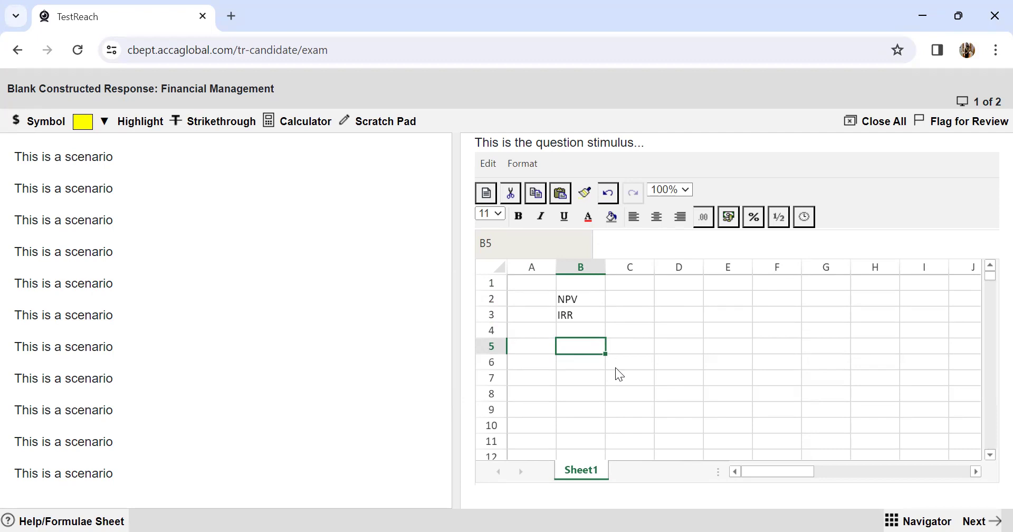
Step: Enter the year numbers 0 to 5 down cells B6 to B11
click(542, 357)
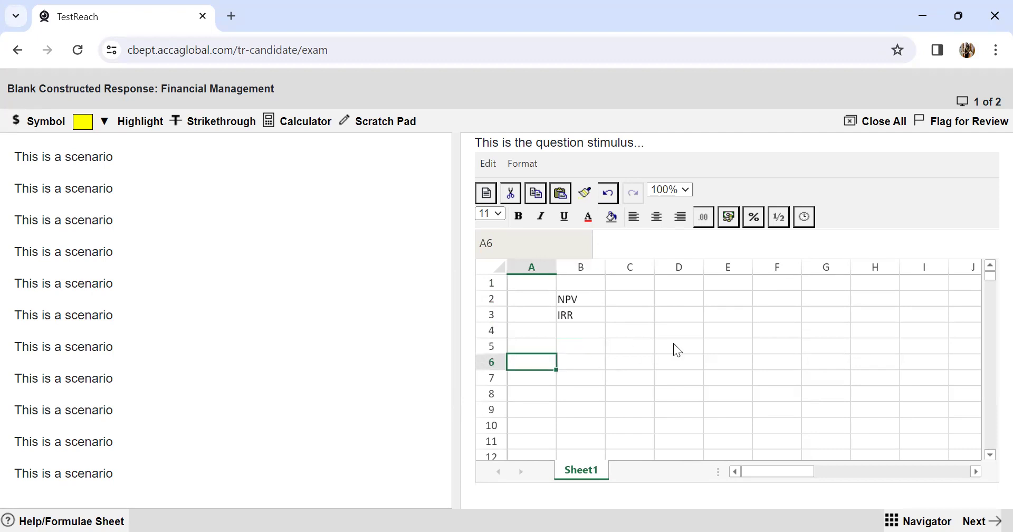
key(Right)
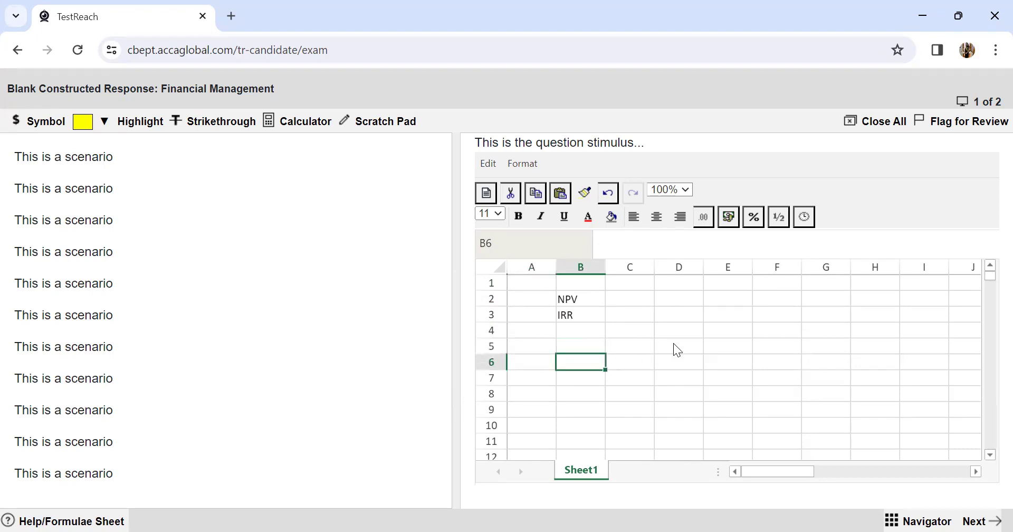
text(0)
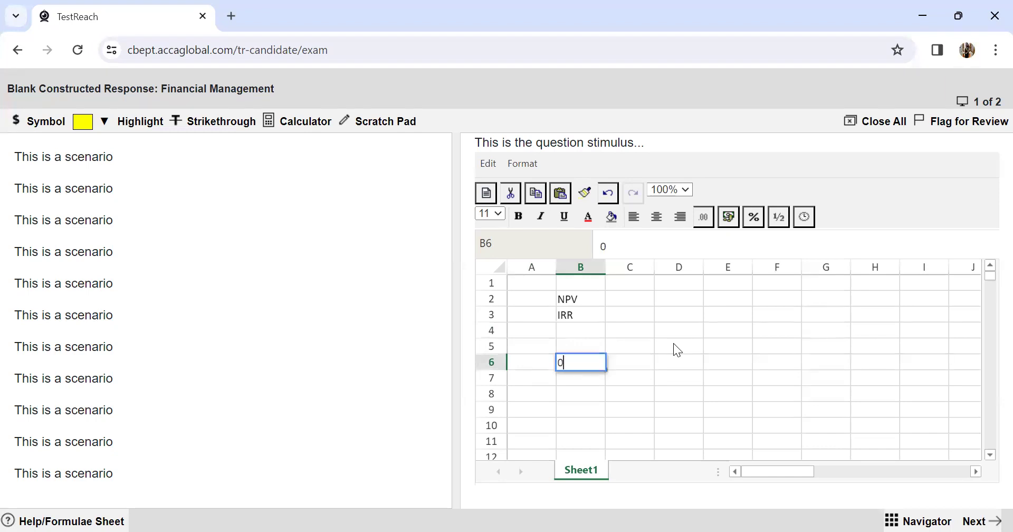
key(Tab)
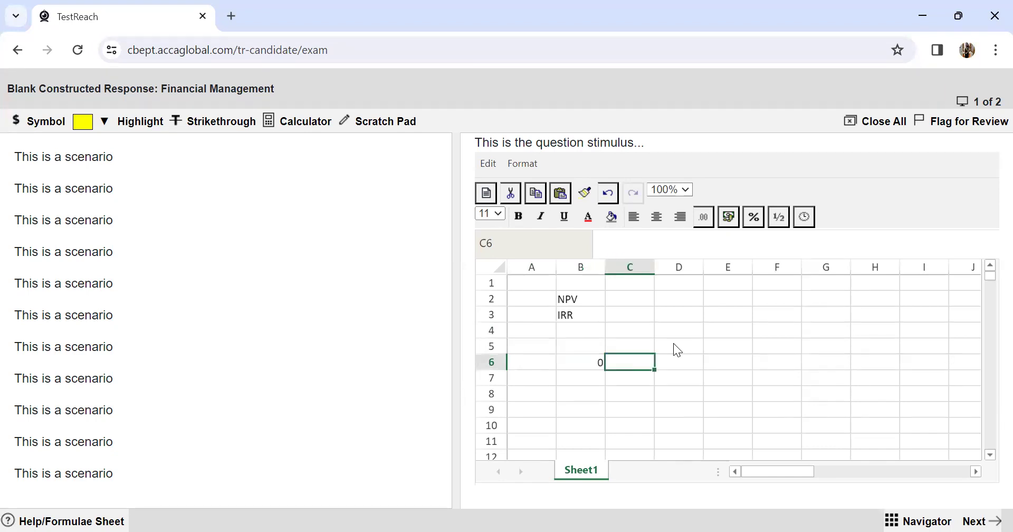
key(Return)
text(1)
key(Return)
text(2)
key(Return)
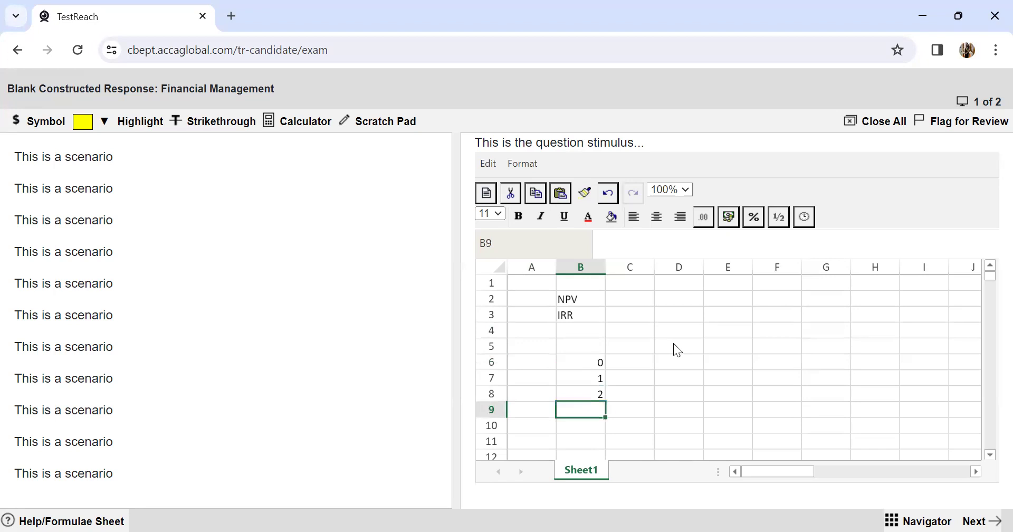
text(3)
key(Return)
text(4)
key(Return)
text(5)
key(Return)
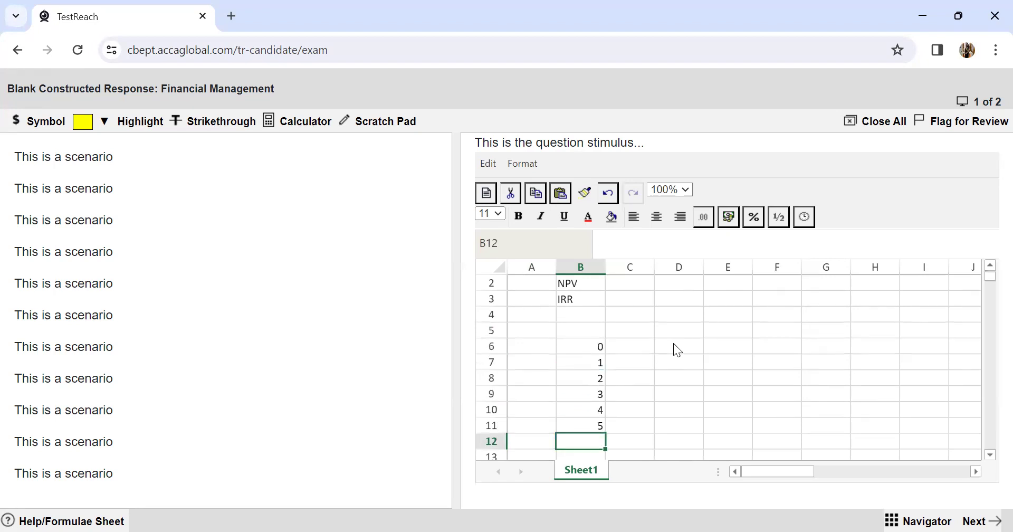
Step: Enter the cash flows -10, 2, 3, 6, 8 and 8 down cells C6 to C11 beside the years
click(642, 346)
text(-1000)
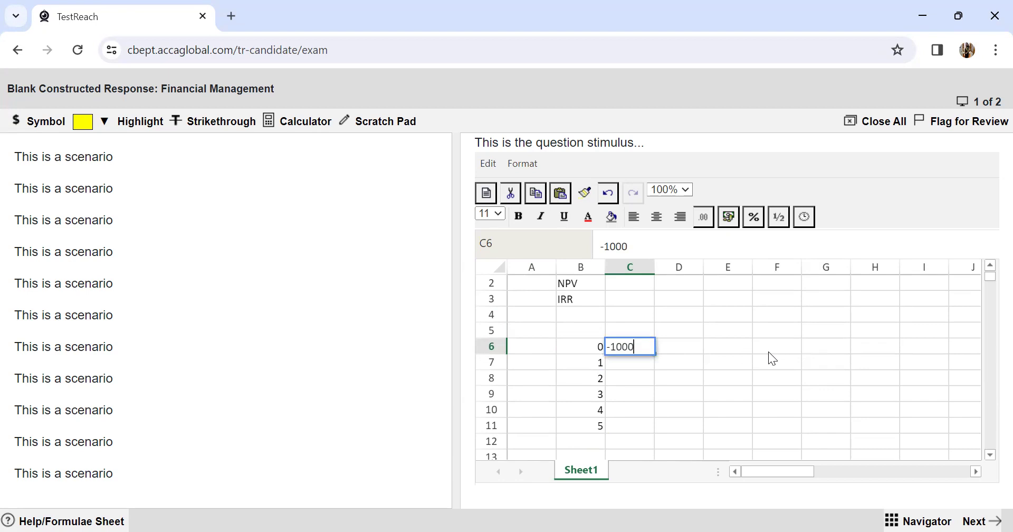
key(BackSpace)
key(BackSpace)
key(Return)
text(2)
key(Return)
text(3)
key(Return)
text(6)
key(Return)
text(8)
key(Return)
text(8)
key(Return)
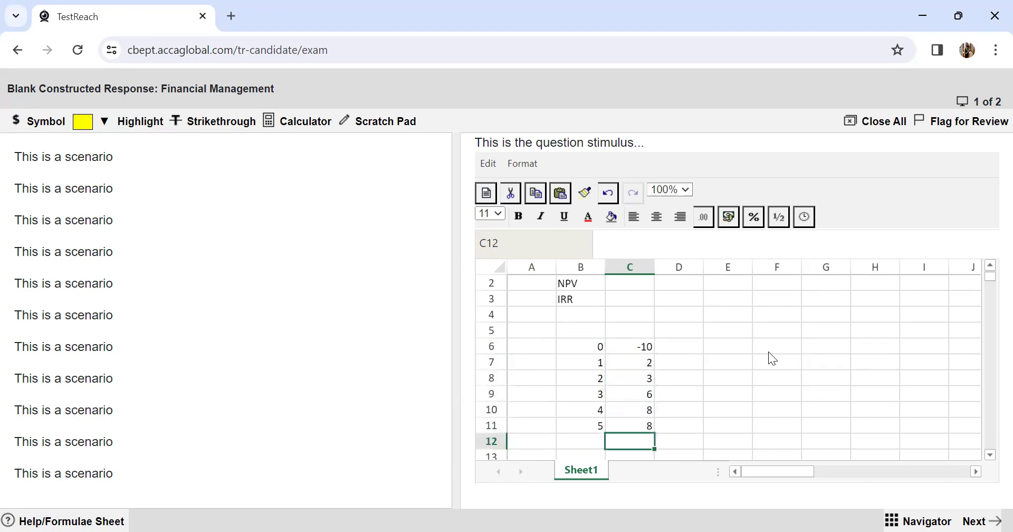
Step: Change the year 5 cash flow in cell C11 to 1
key(Up)
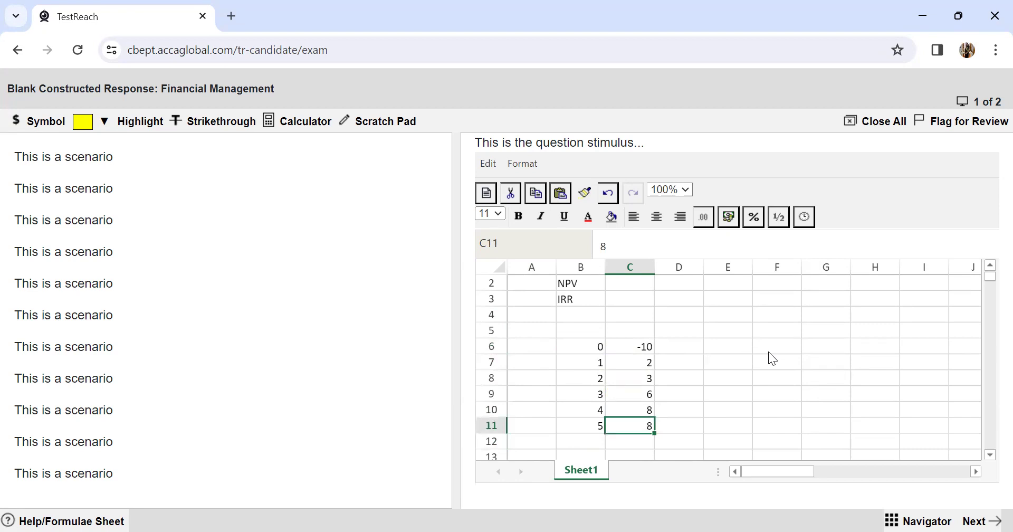
text(1)
key(Return)
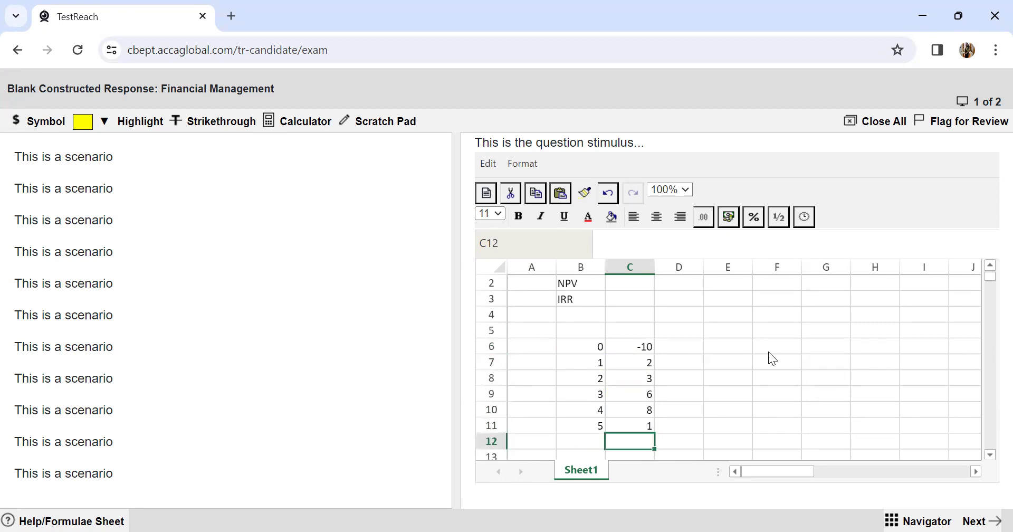
click(991, 455)
drag(631, 332, 628, 421)
click(713, 351)
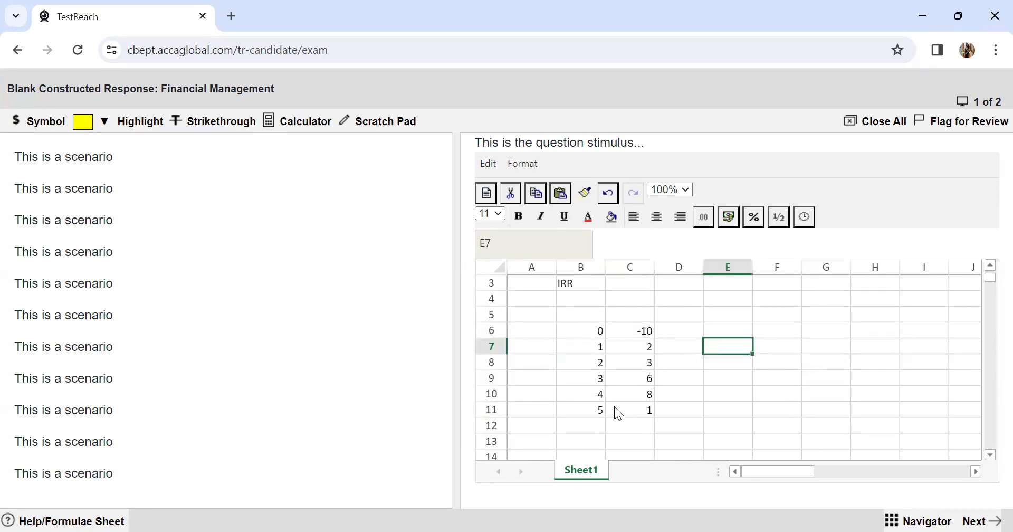
Step: Enter the discount rate label DR in cell B13 and the rate 10% in cell C13
click(594, 440)
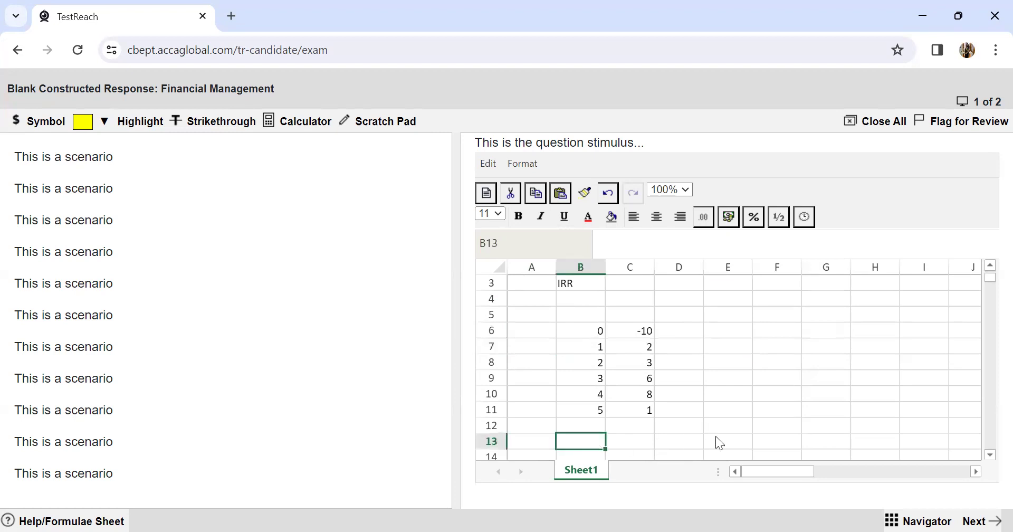
text(DR)
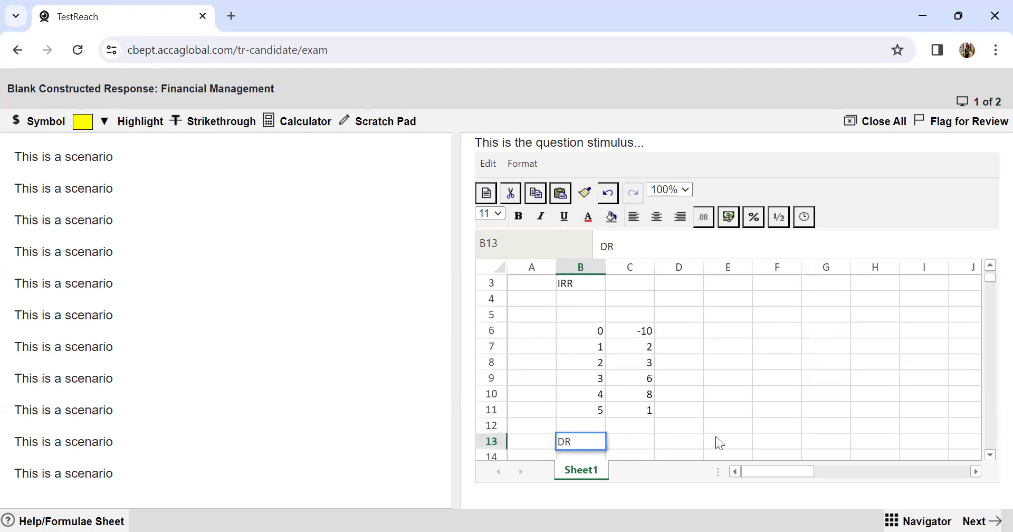
key(Tab)
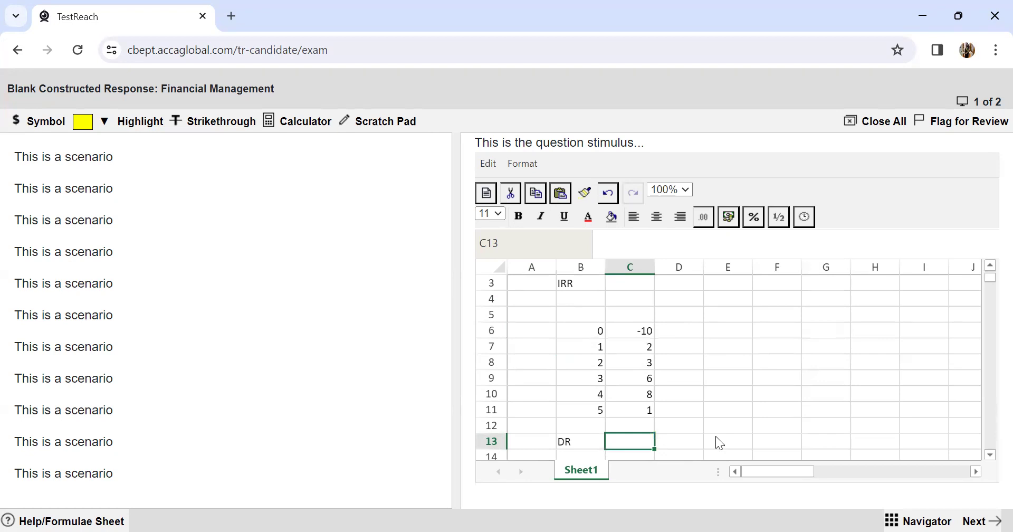
text(10%)
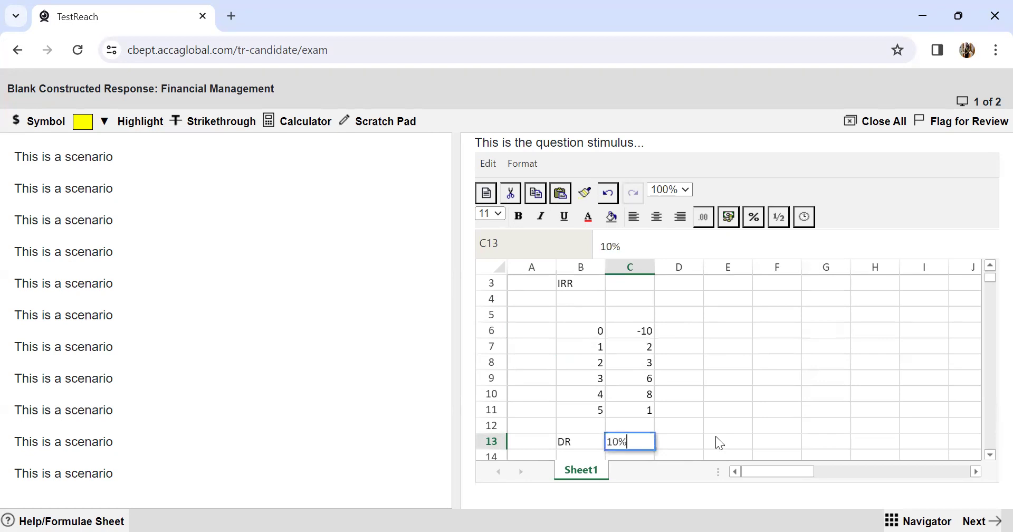
key(Return)
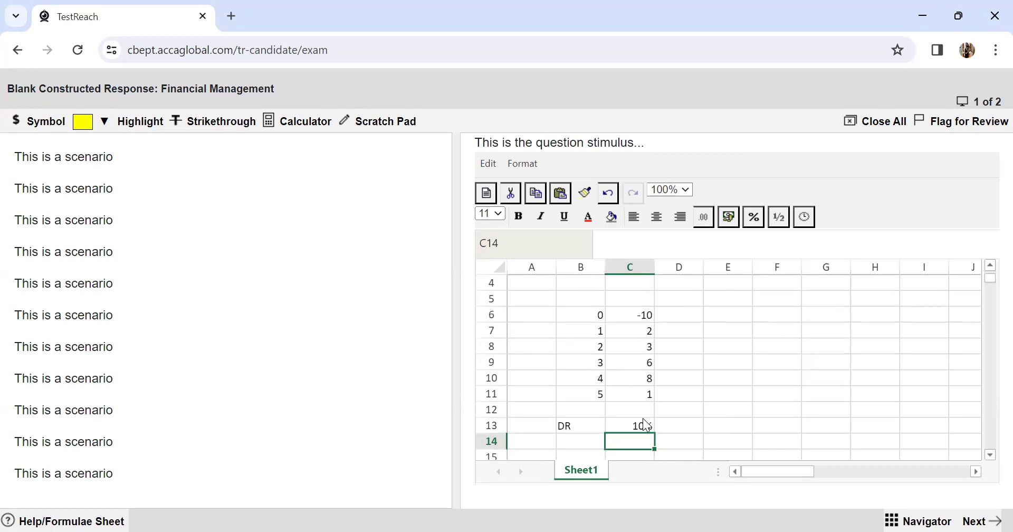
Step: Enter the label NPV in cell B15 and start a formula in C15
key(Down)
key(Left)
key(F2)
text(NPV)
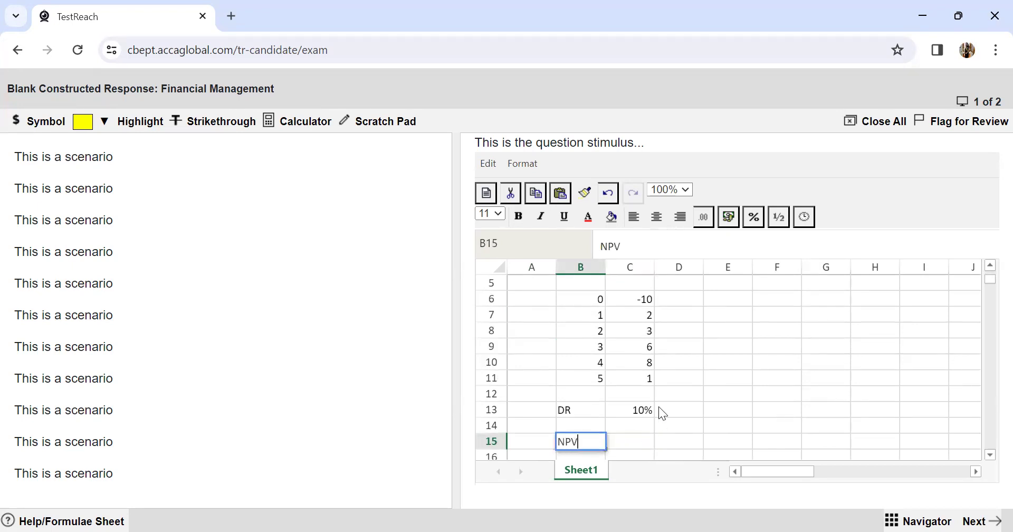
key(Tab)
text(=)
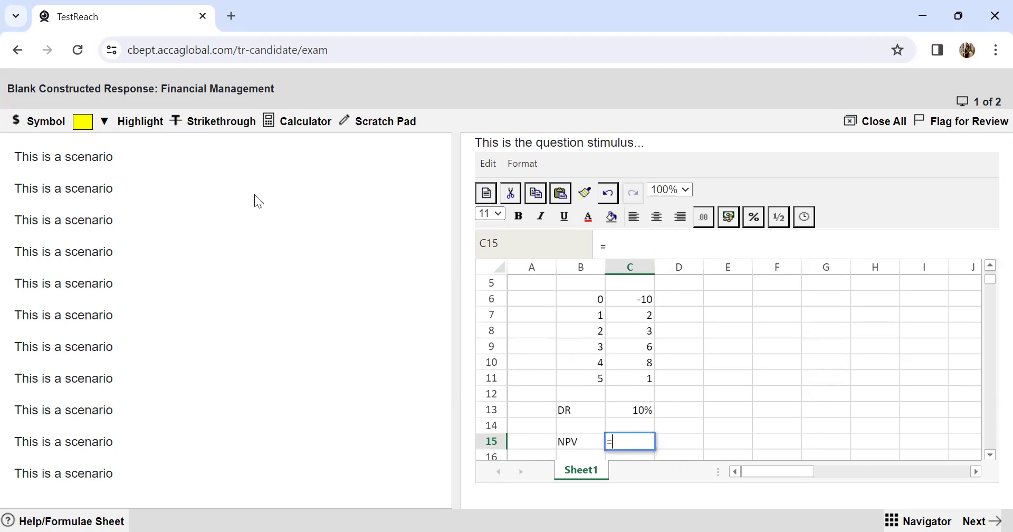
Step: Open the exam's help and formulae sheet for a brief look, and close it again
click(105, 515)
click(419, 186)
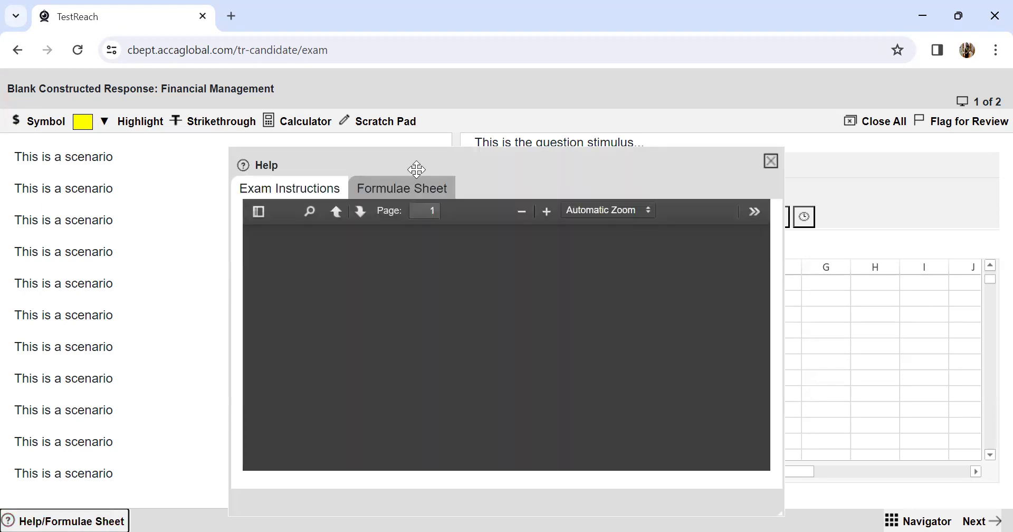
click(770, 161)
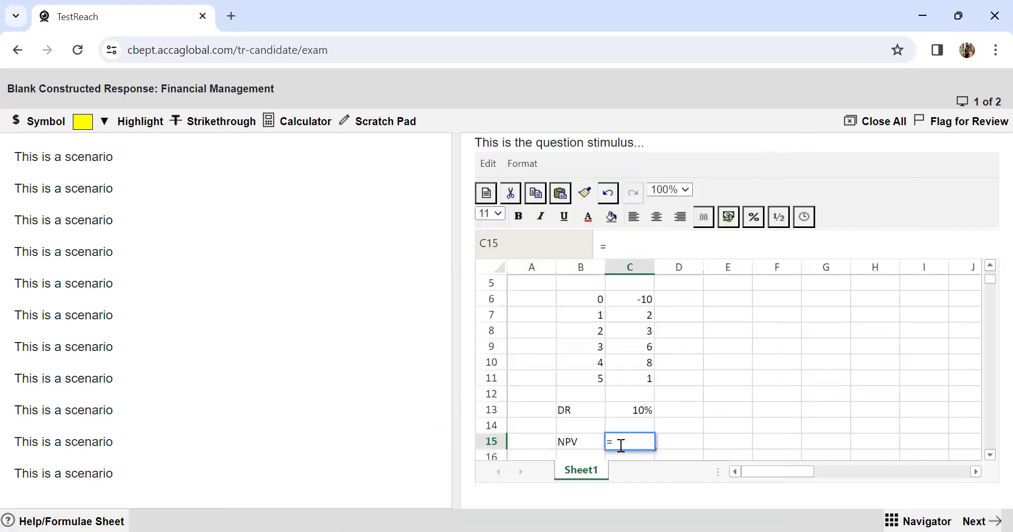
Step: Complete the formula in C15 as =npv(C13,C7:C11), using the discount rate and the year 1 to 5 cash flows
text(npv()
click(634, 412)
text(,)
key(BackSpace)
key(BackSpace)
key(BackSpace)
key(BackSpace)
text(10%)
key(BackSpace)
key(BackSpace)
key(BackSpace)
click(636, 409)
text(,)
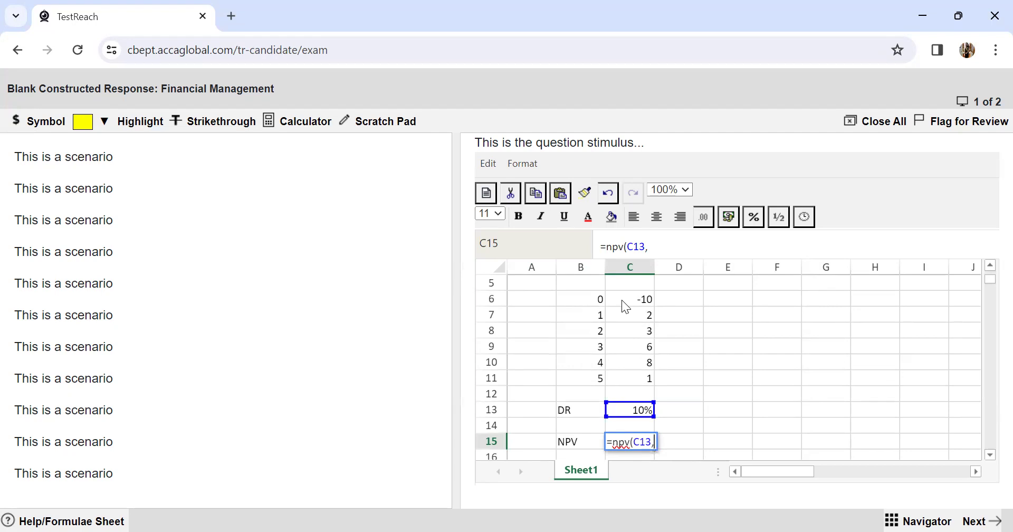
drag(630, 315, 632, 383)
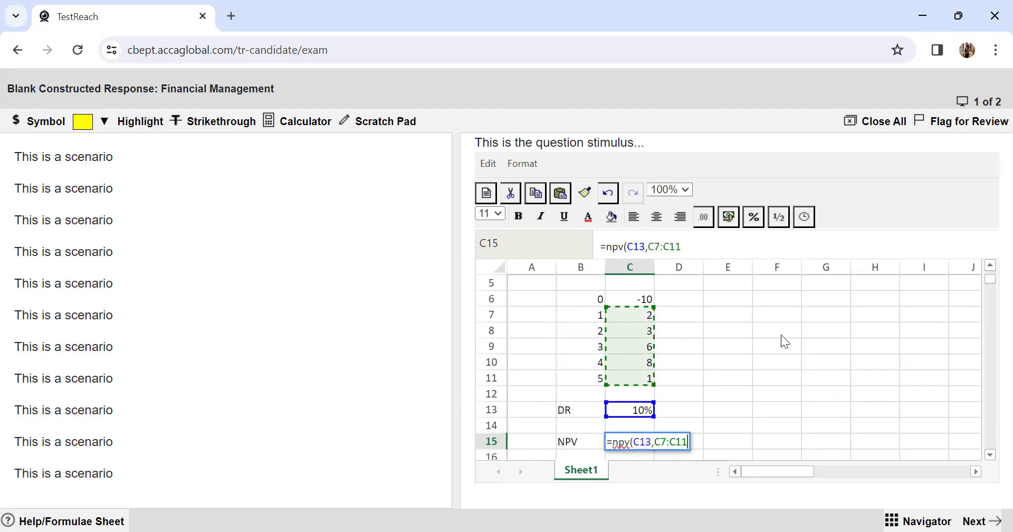
text())
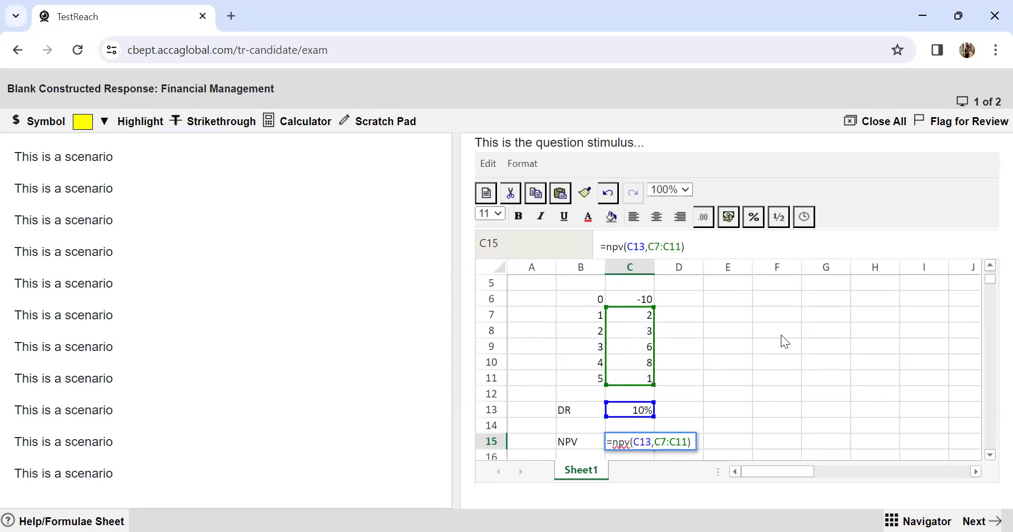
key(Return)
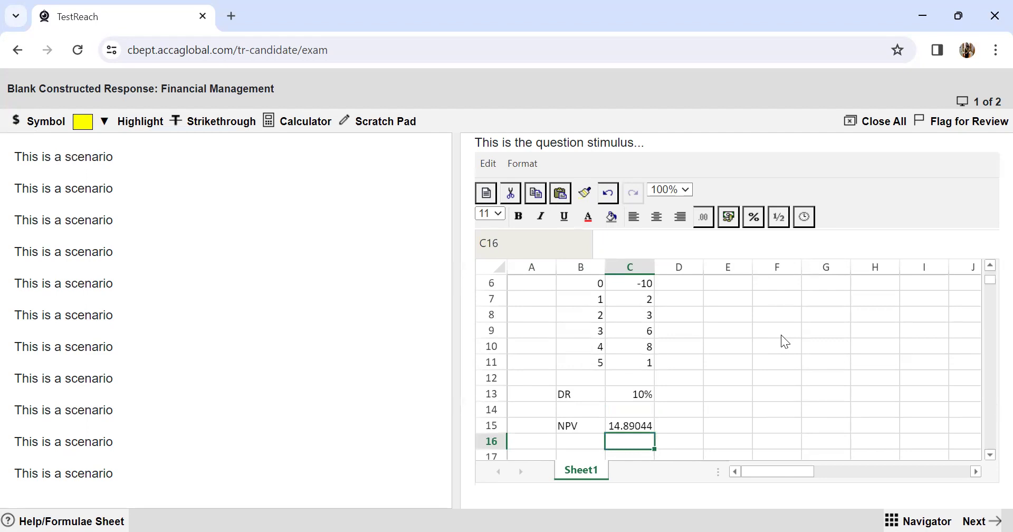
Step: Add the year 0 outlay to the formula in C15 so it reads =NPV(C13,C7:C11)+C6
click(636, 427)
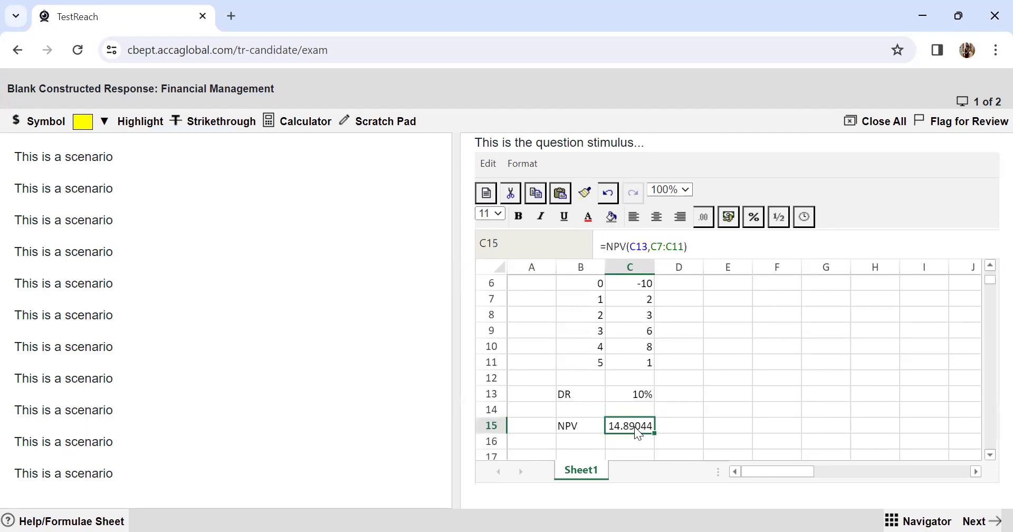
click(727, 245)
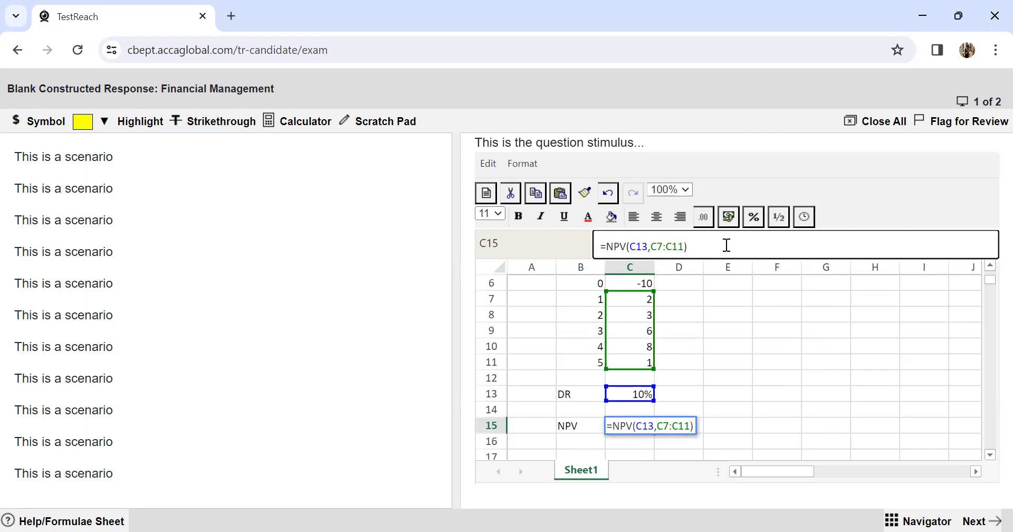
text(+)
click(639, 285)
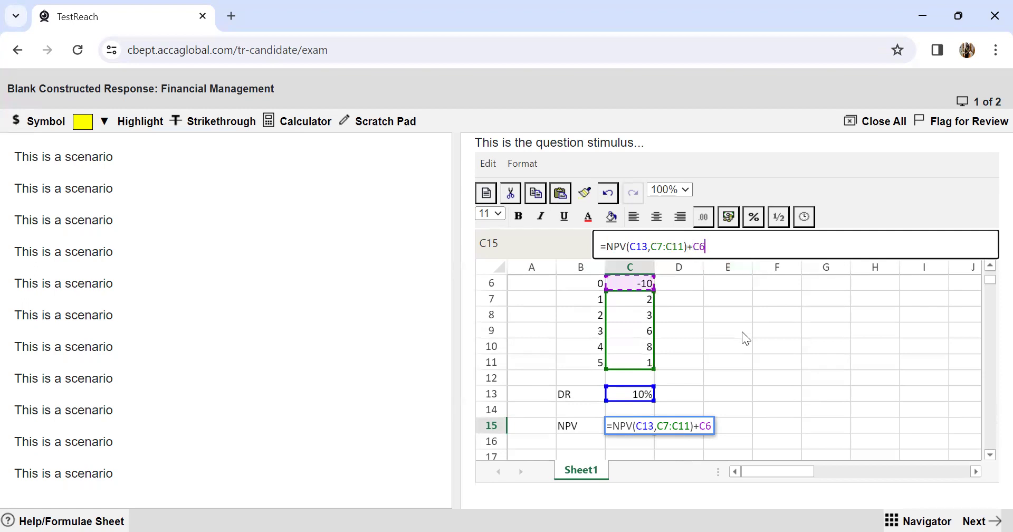
key(Return)
click(614, 428)
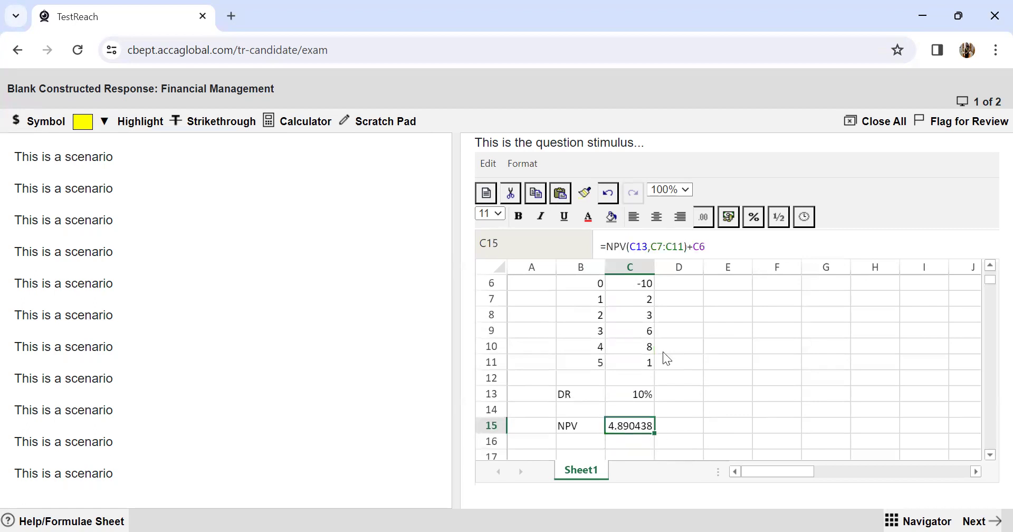
scroll(719, 393, up, 1)
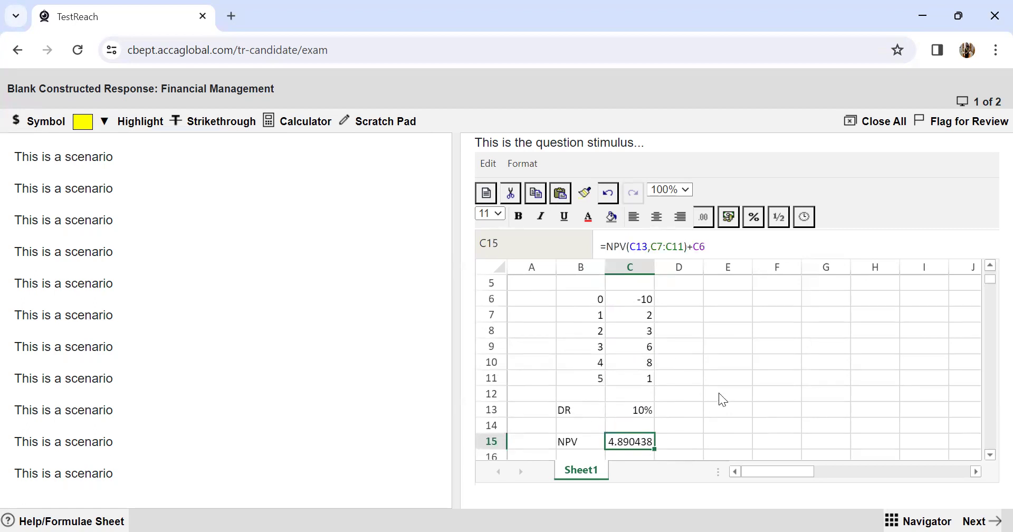
drag(674, 311, 674, 351)
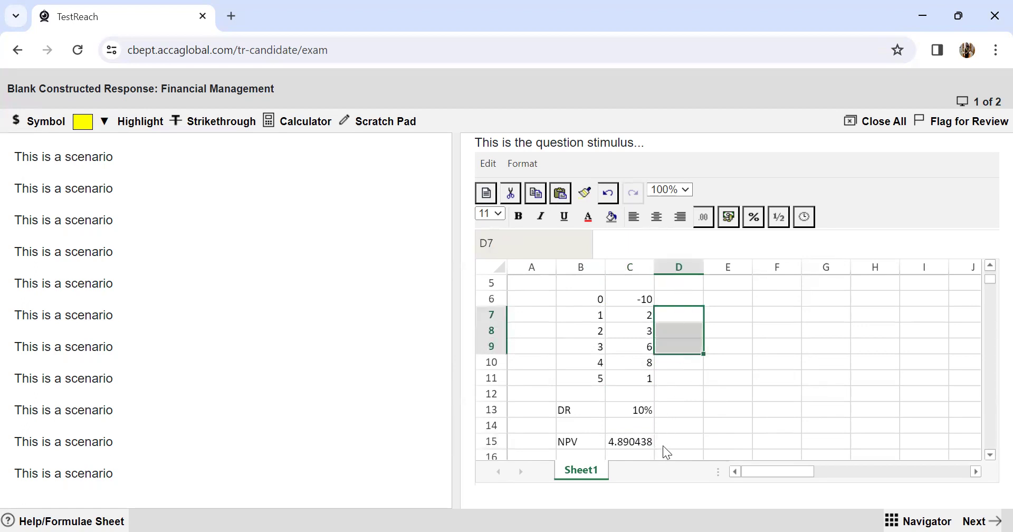
Step: Open the exam's formulae sheet, move its window clear of the spreadsheet's data columns, and bring up the Present Value Table
click(679, 443)
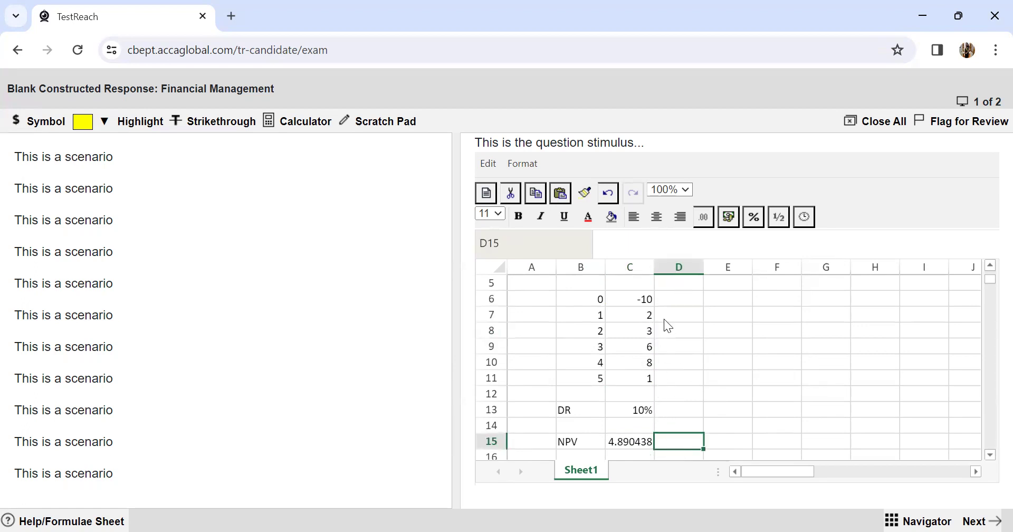
click(93, 520)
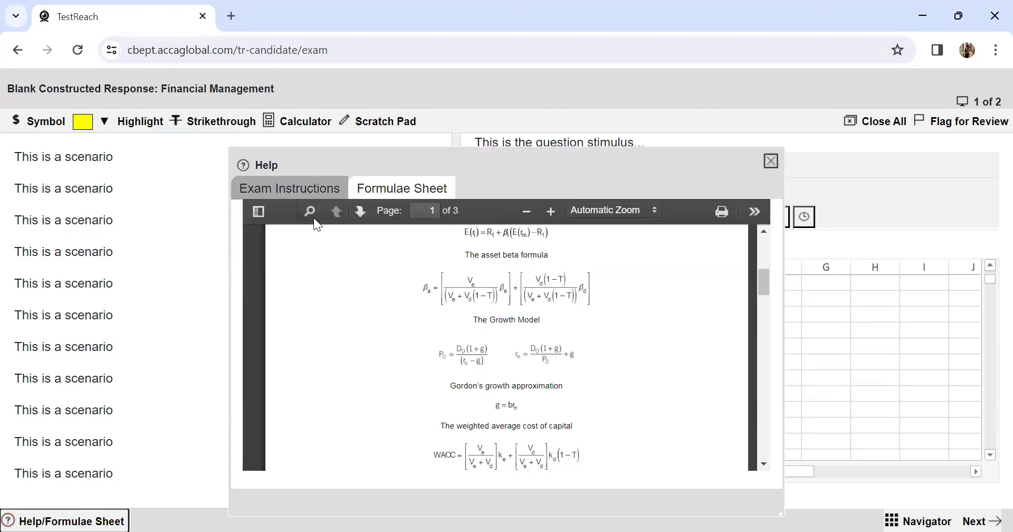
click(416, 196)
drag(458, 127, 287, 61)
scroll(311, 217, down, 10)
scroll(310, 213, up, 6)
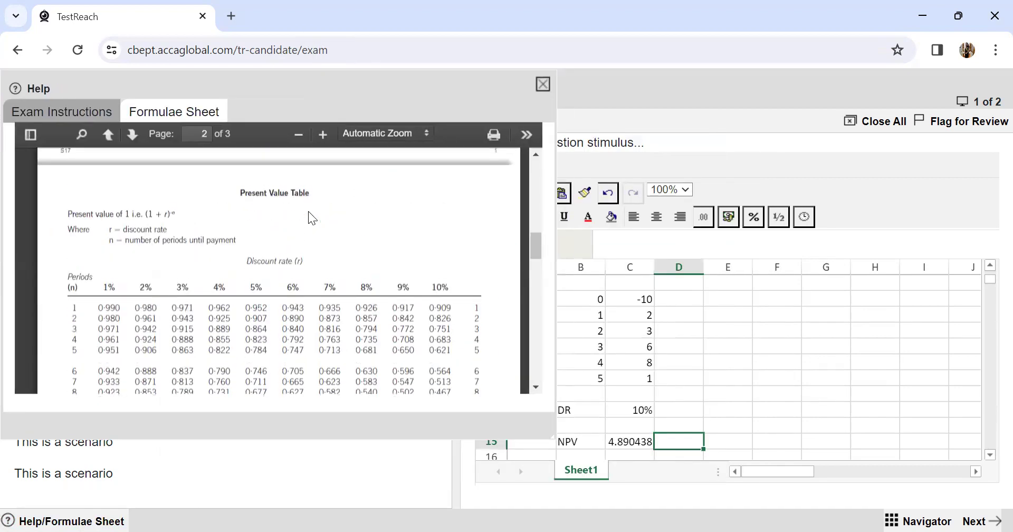
scroll(309, 213, down, 5)
scroll(309, 213, up, 1)
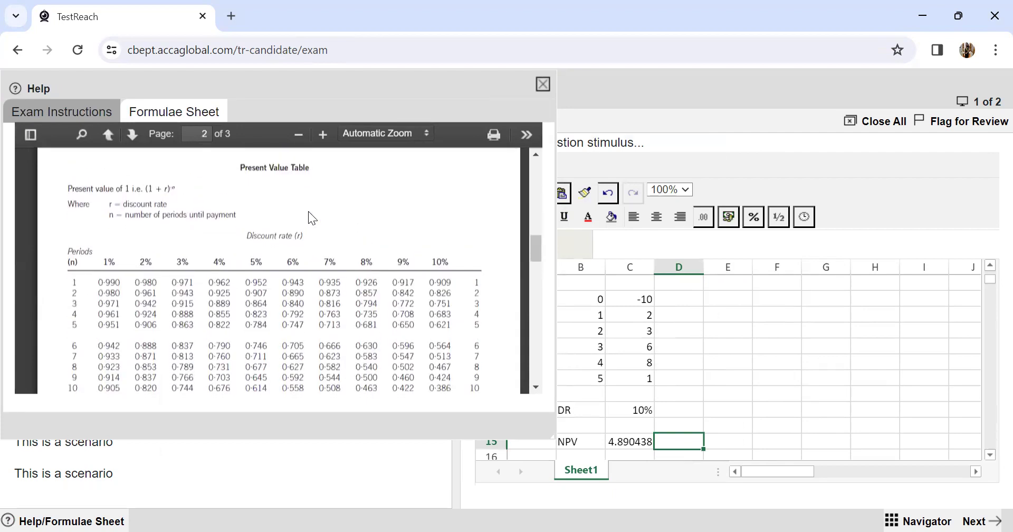
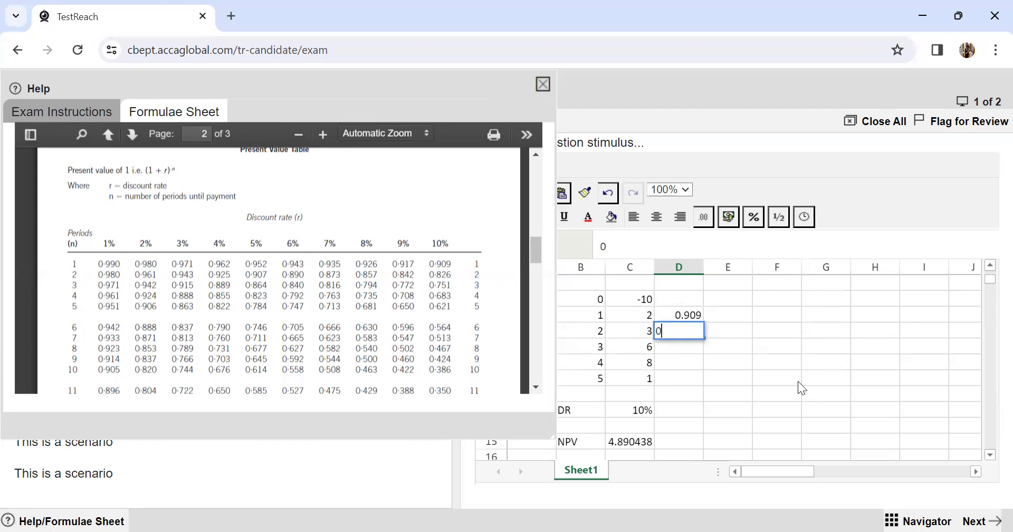
Step: Enter the 10% discount factors for years 2 to 5 in D8:D11: 0.826, 0.751, 0.683 and 0.621
text(826)
key(Return)
text(0.)
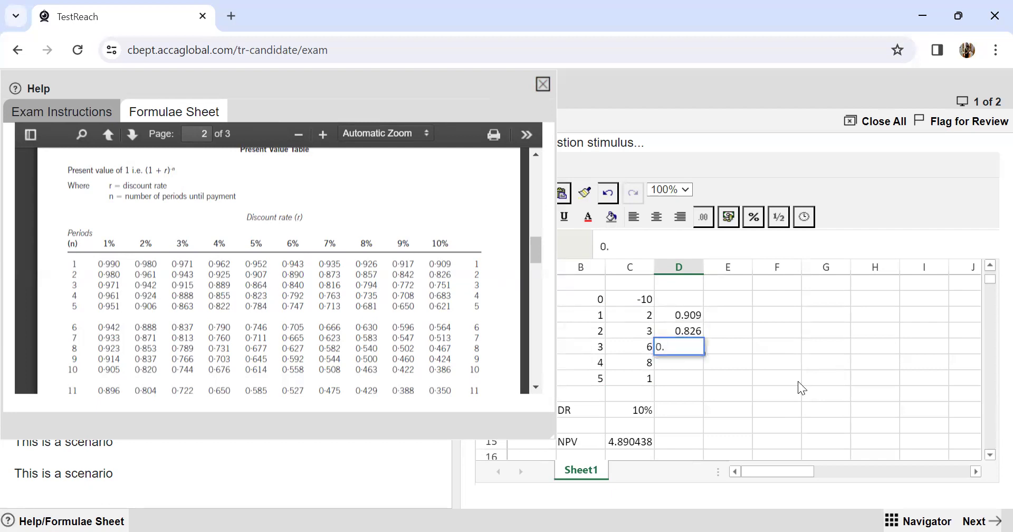
text(751)
key(Return)
text(0.683)
key(Return)
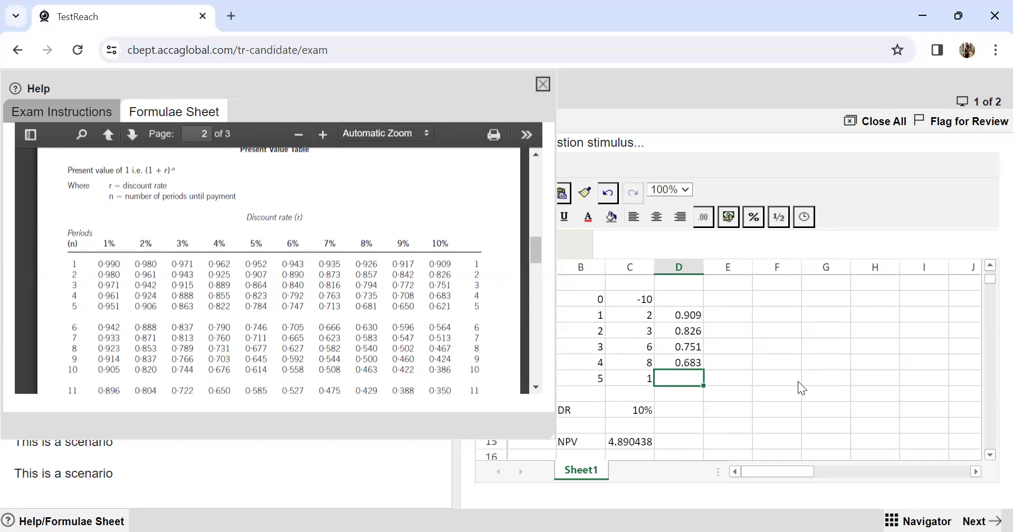
text(0.)
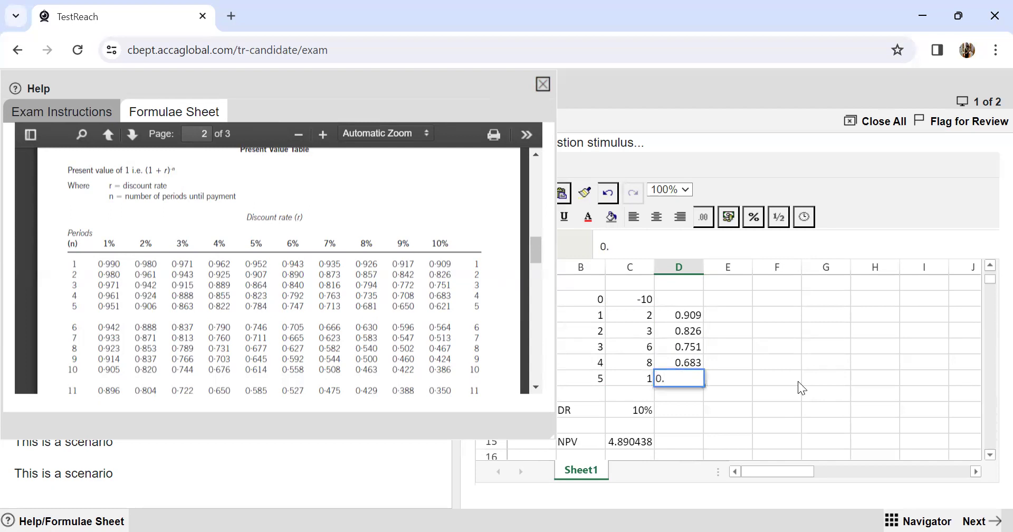
text(621)
key(Return)
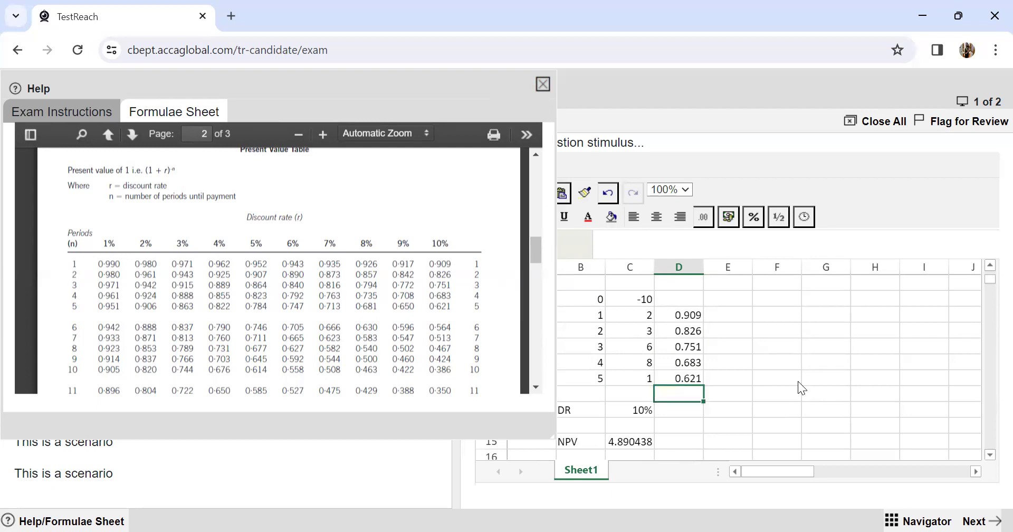
Step: Calculate the year 1 present value in E7 with the formula =D7*C7
key(F2)
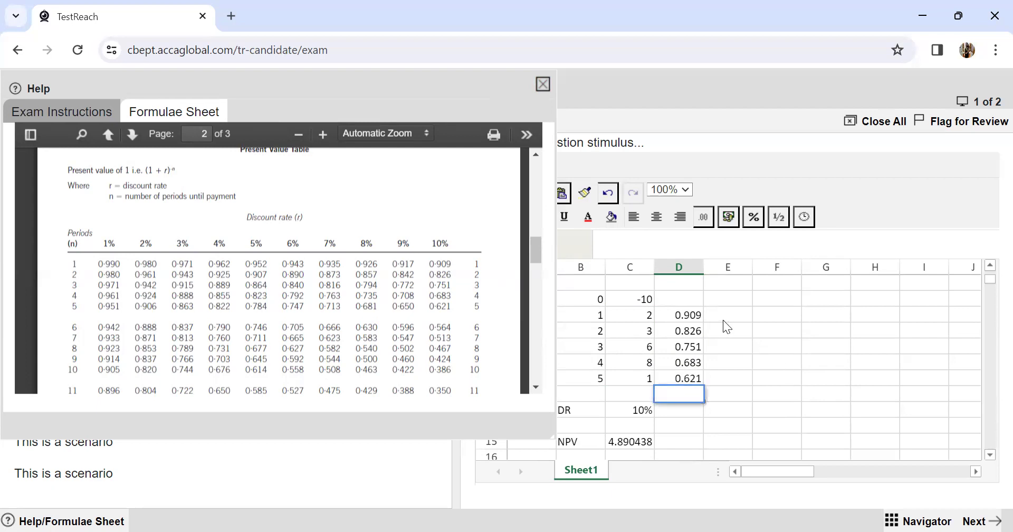
click(724, 321)
text(=)
click(677, 319)
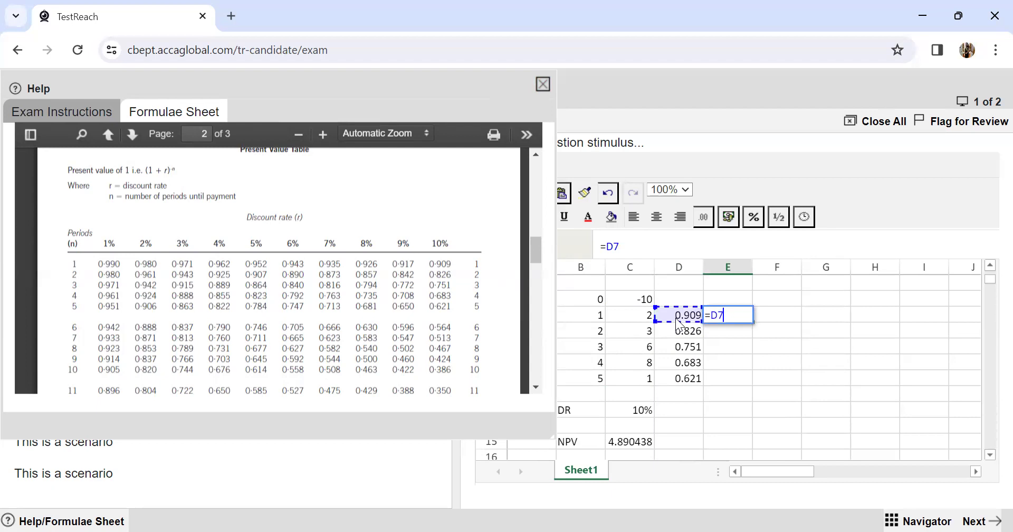
text(*)
click(640, 314)
key(Return)
Step: Copy the present value formula from E7 into E8:E11 for years 2 to 5
key(ctrl+c)
key(Down)
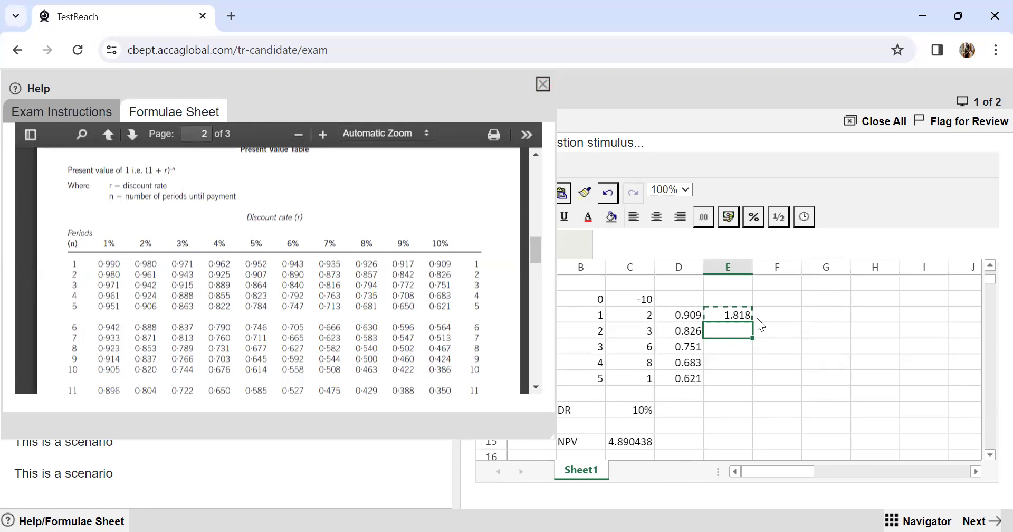
key(shift+Down)
key(shift+Down)
key(shift+Down)
key(ctrl+v)
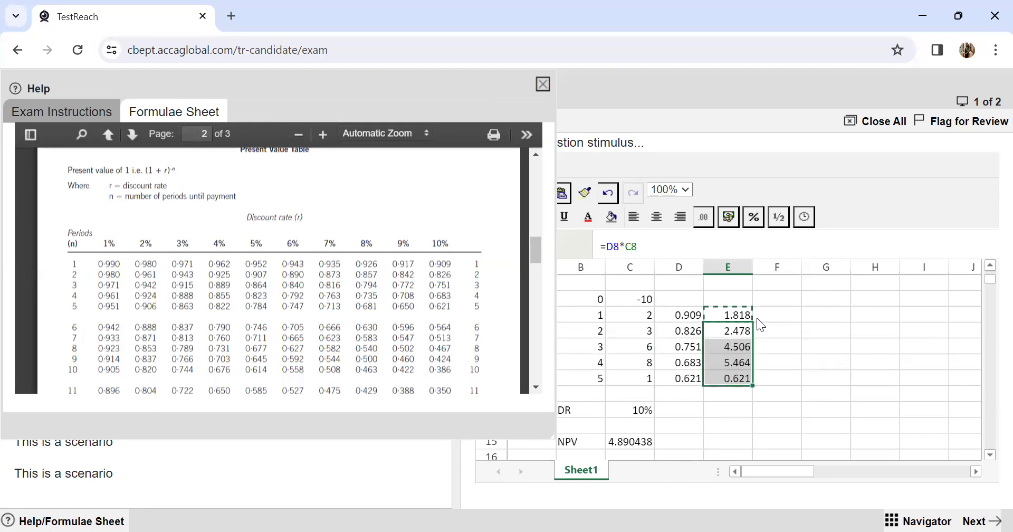
Step: Calculate the tabular NPV in E12 by summing E7:E11 and netting off the year 0 outlay
click(724, 397)
text(=SUM()
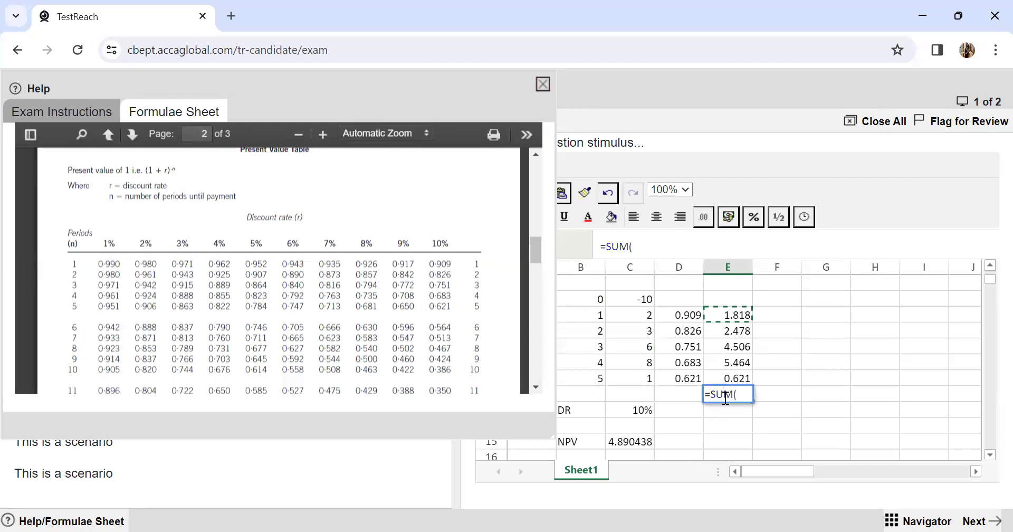
drag(734, 316, 728, 386)
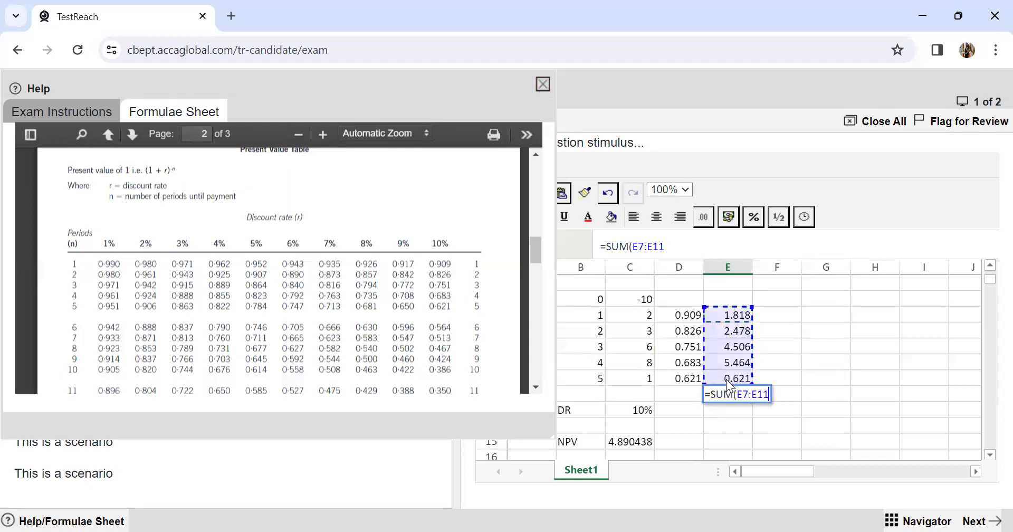
key(Return)
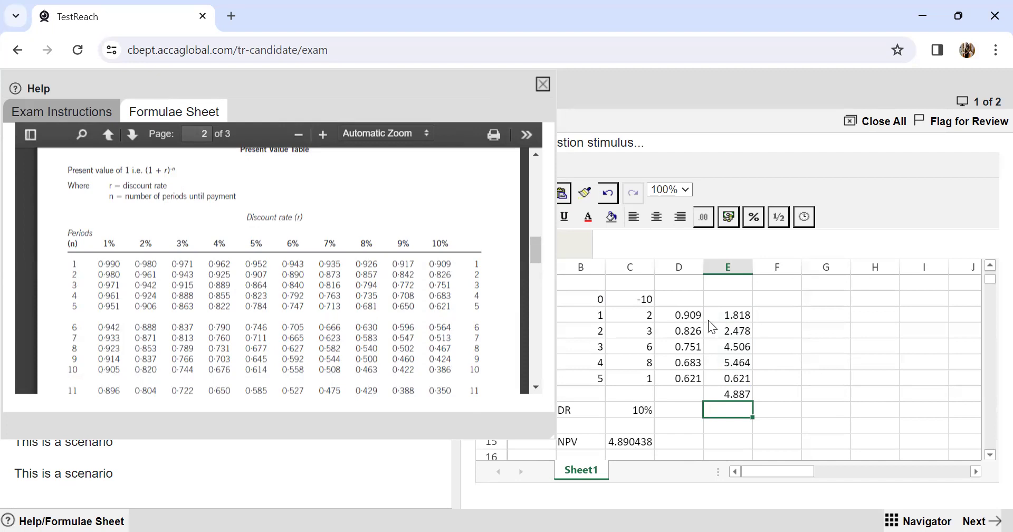
Step: Compare the discount factors in D7:D11 with the NPV function in C15, and close the formulae sheet
drag(702, 314, 690, 381)
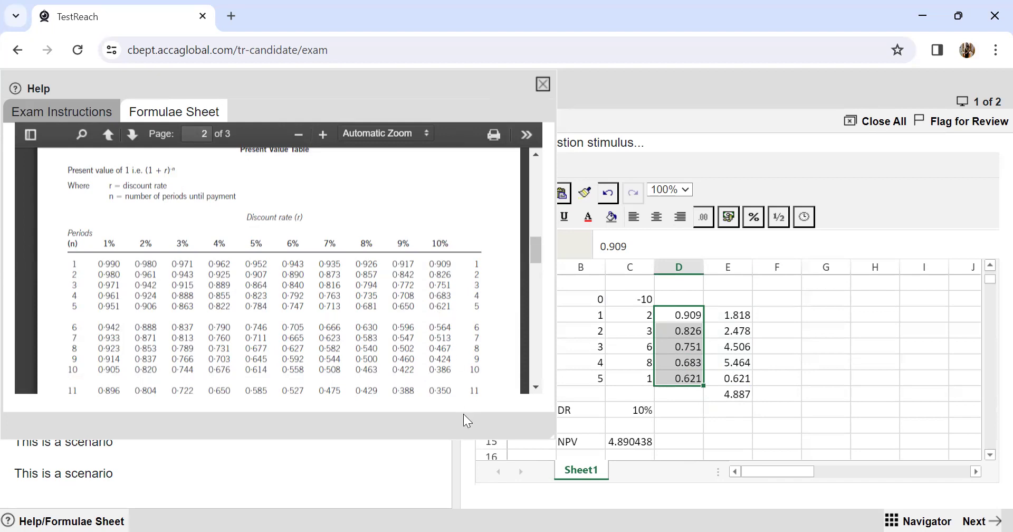
click(616, 443)
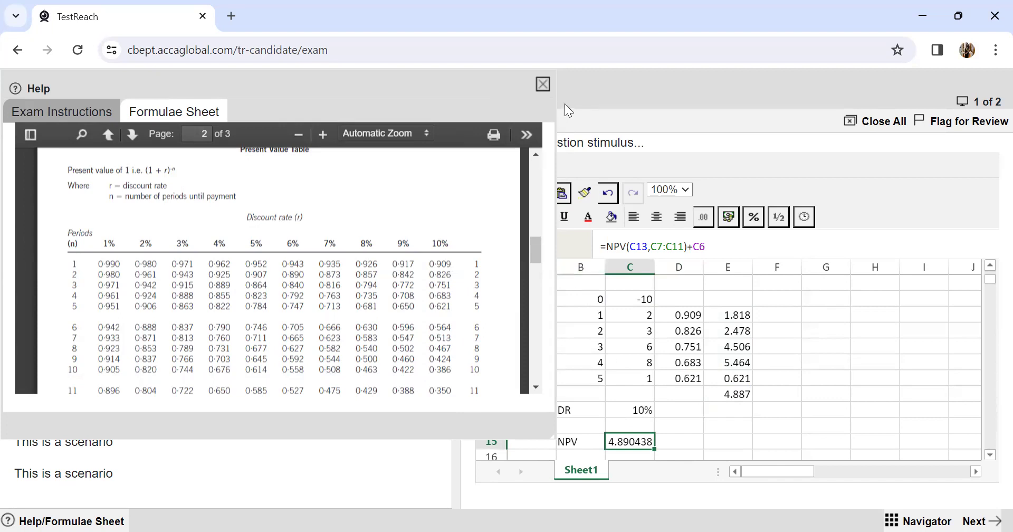
click(544, 84)
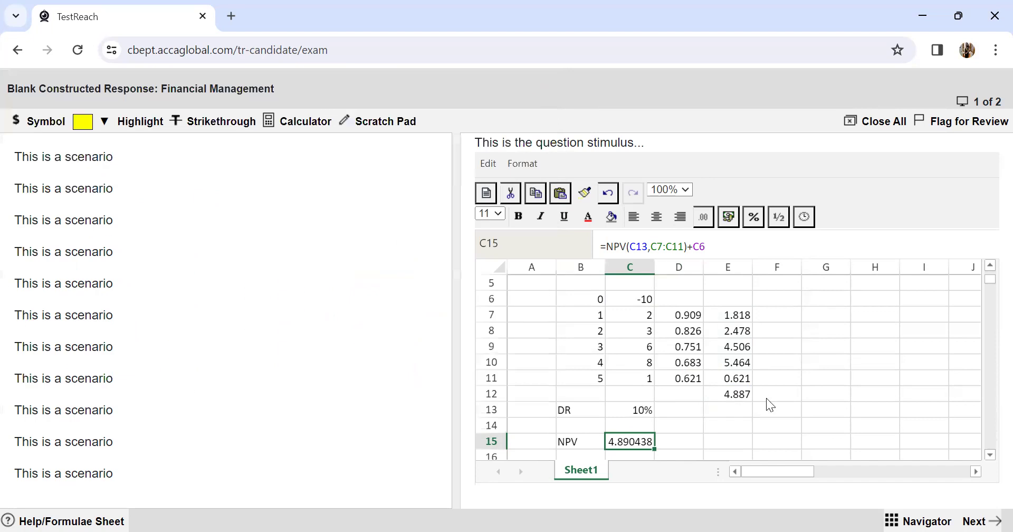
Step: Enter the label IRR in cell B17 and start a formula in C17
scroll(768, 401, down, 1)
scroll(692, 382, up, 3)
scroll(693, 382, down, 4)
click(594, 431)
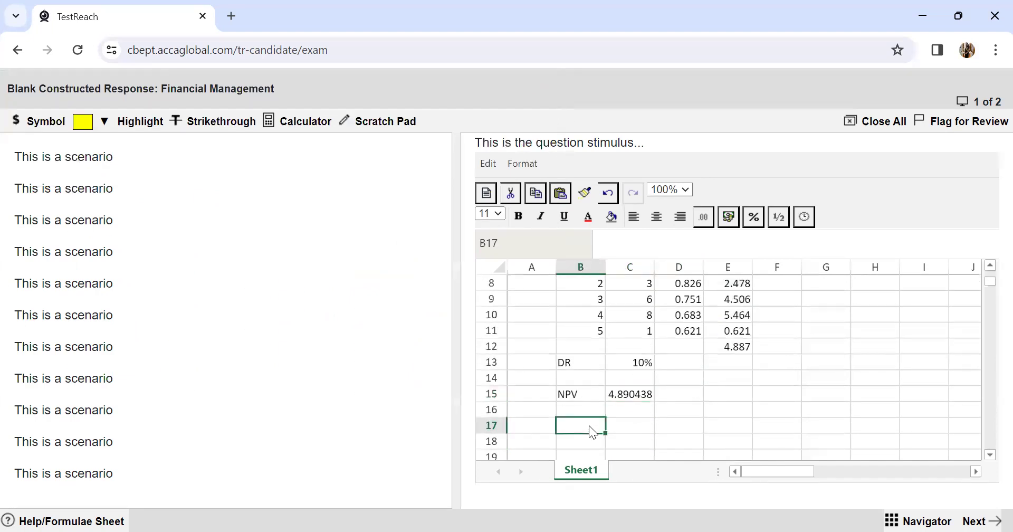
text(IRR)
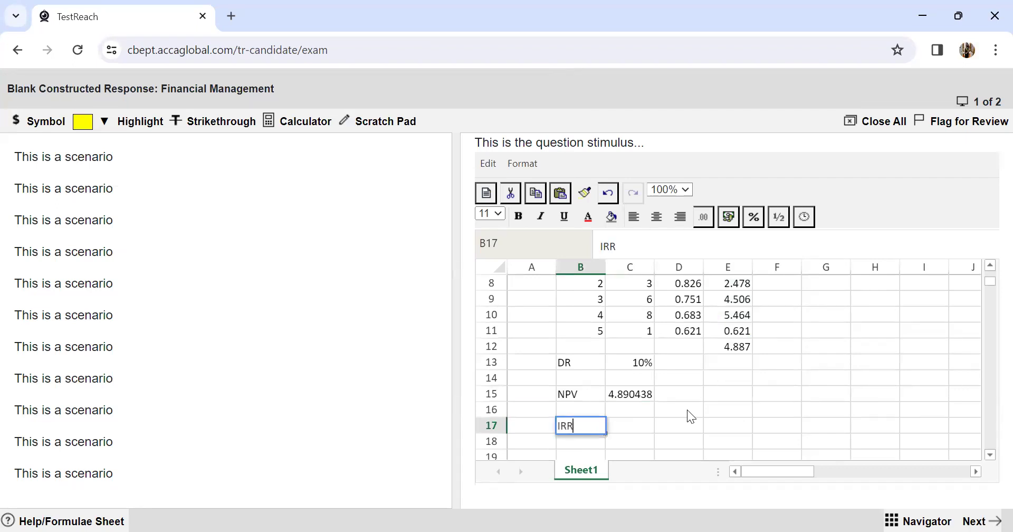
key(Tab)
text(=)
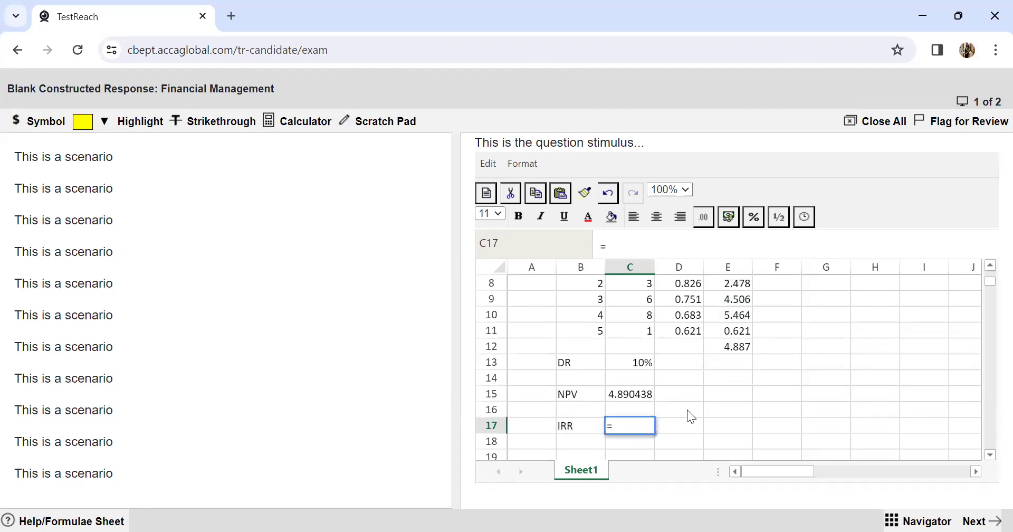
Step: Complete the formula in C17 as =irr(C6:C11), covering the year 0 to 5 cash flows
scroll(688, 417, up, 3)
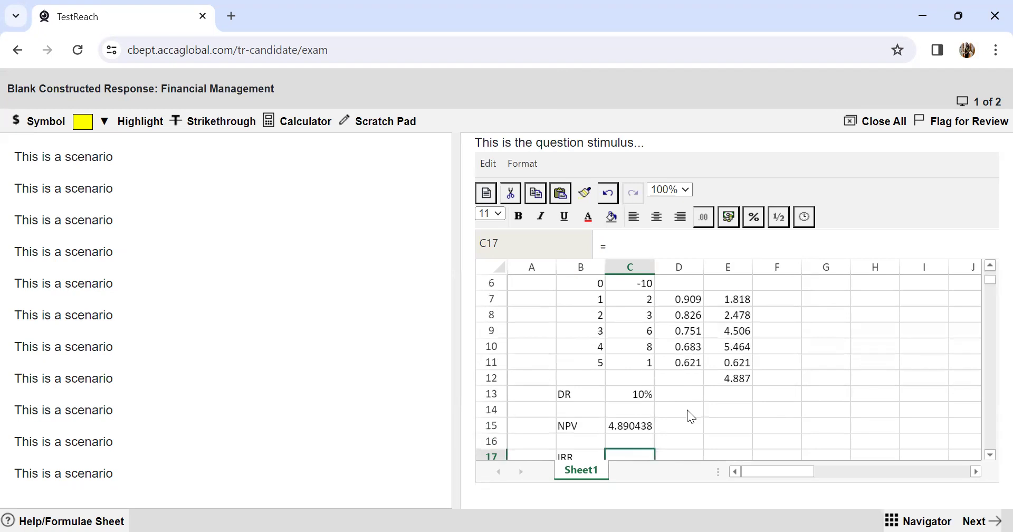
scroll(602, 393, down, 2)
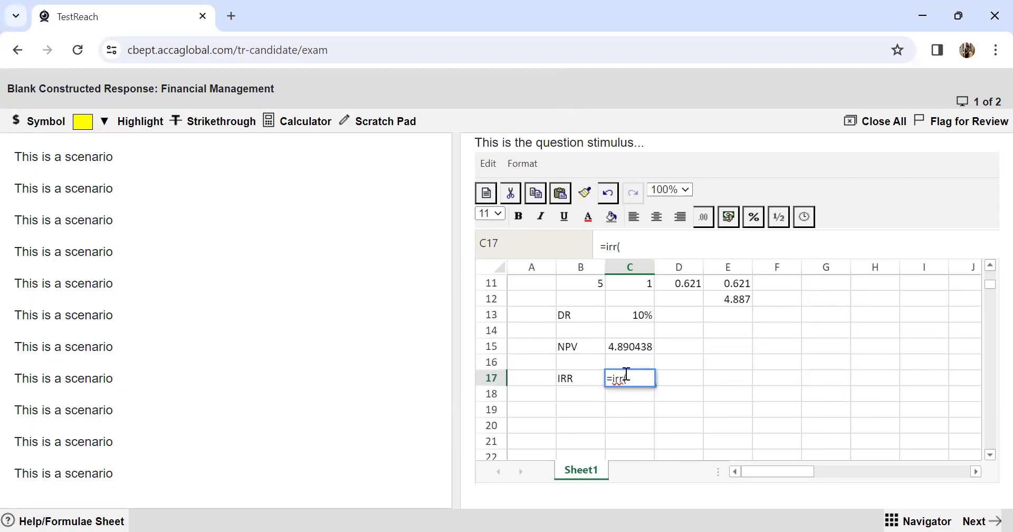
scroll(697, 345, up, 2)
scroll(697, 346, up, 1)
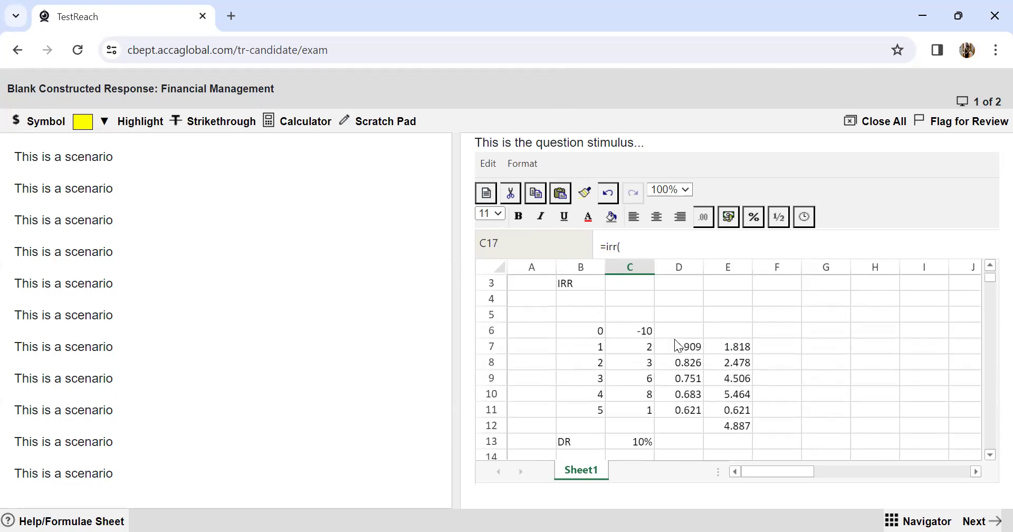
drag(624, 331, 640, 417)
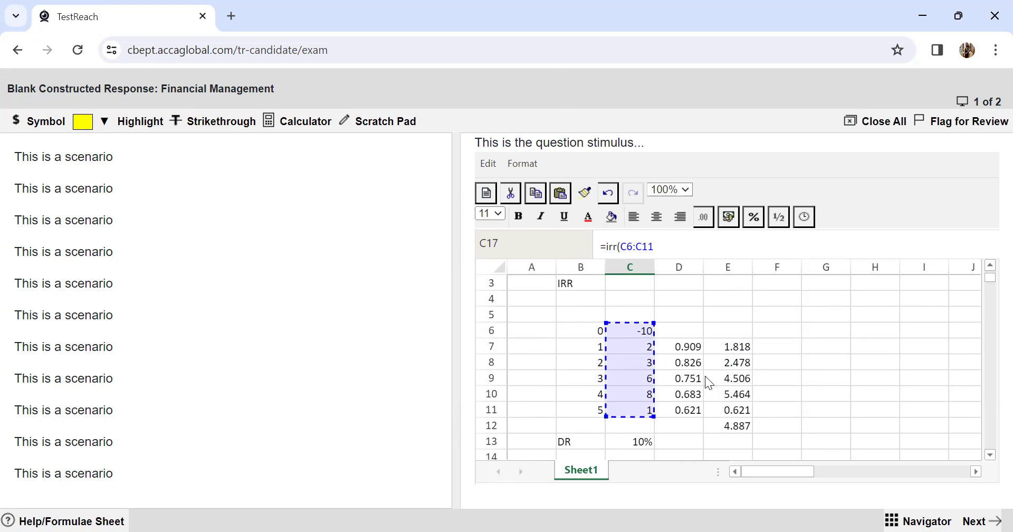
text())
key(Return)
Step: Format the IRR in C17 as a two-decimal percentage (0.00%) and slightly adjust column C's width
click(622, 425)
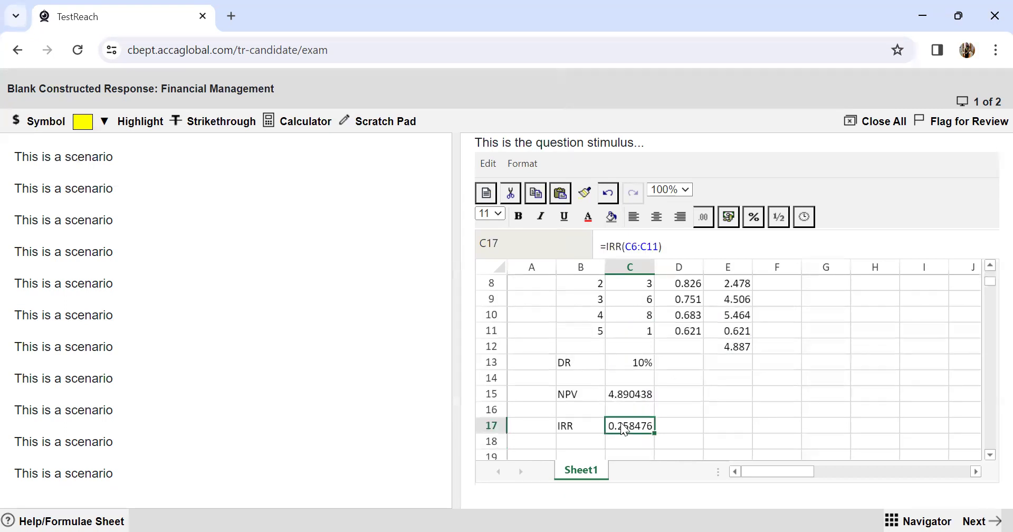
click(755, 219)
click(831, 263)
mouse_move(653, 264)
mouse_down()
mouse_move(644, 264)
mouse_move(654, 266)
mouse_up()
Step: Try the 0.0% format on the IRR in C17, and switch it back to 0.00%
click(754, 217)
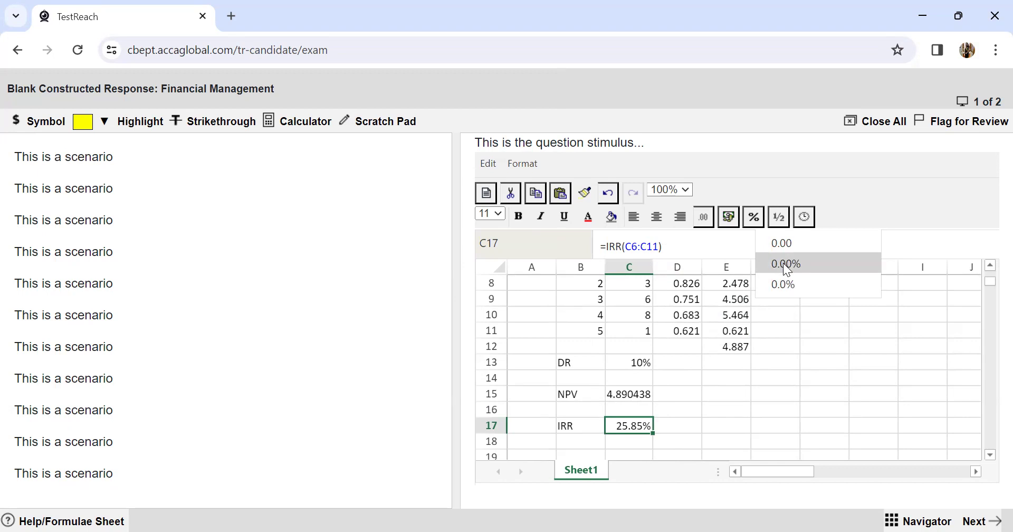
click(781, 283)
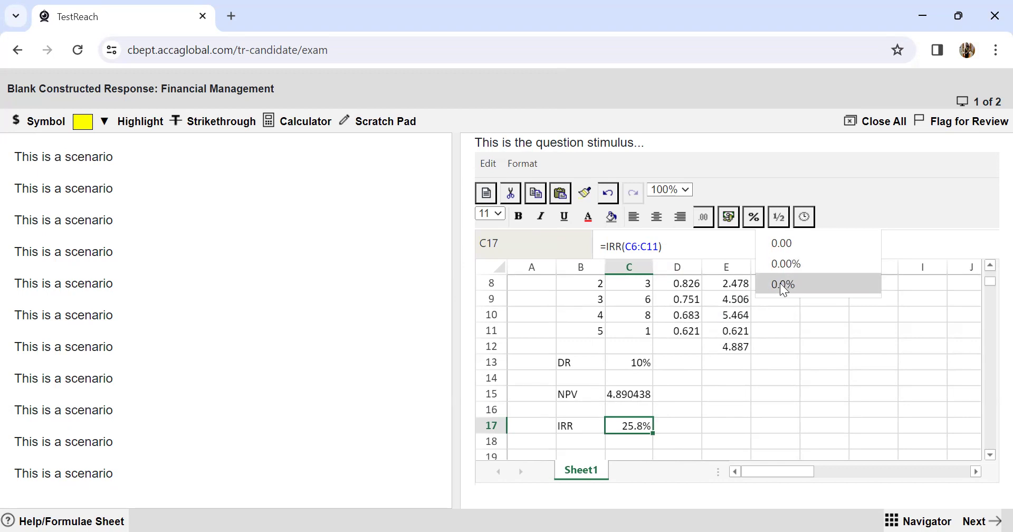
click(781, 265)
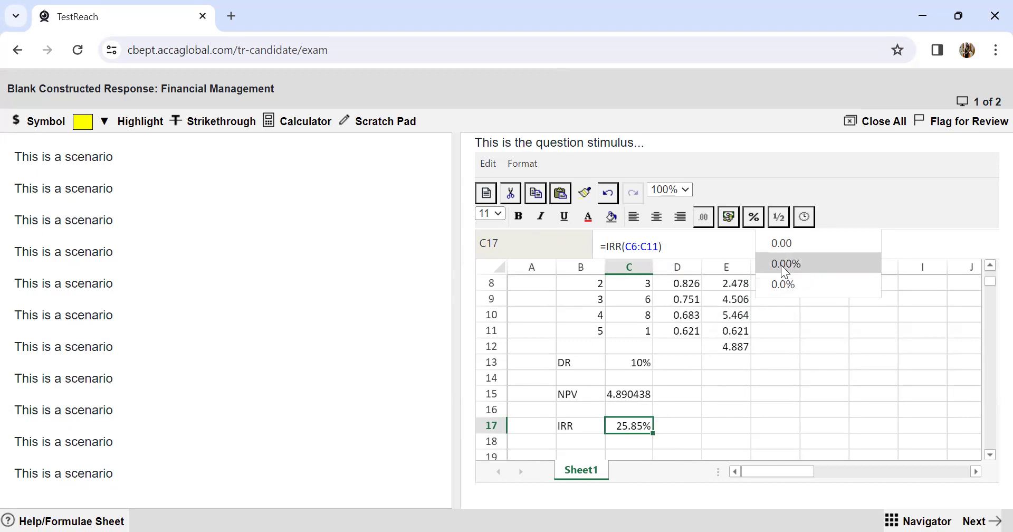
click(727, 440)
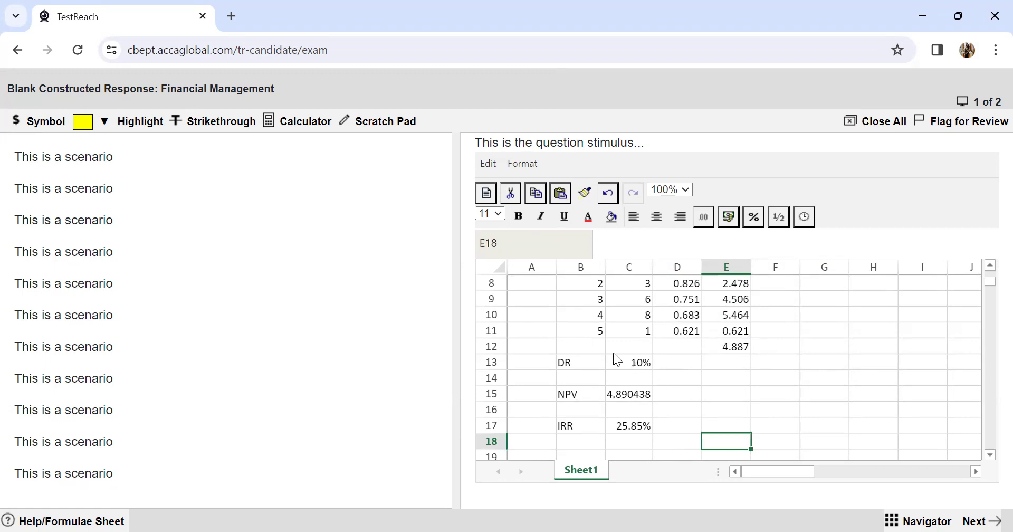
Step: Review the IRR formula in C17 against the cash flows in C6:C11
scroll(614, 354, up, 3)
scroll(614, 354, down, 3)
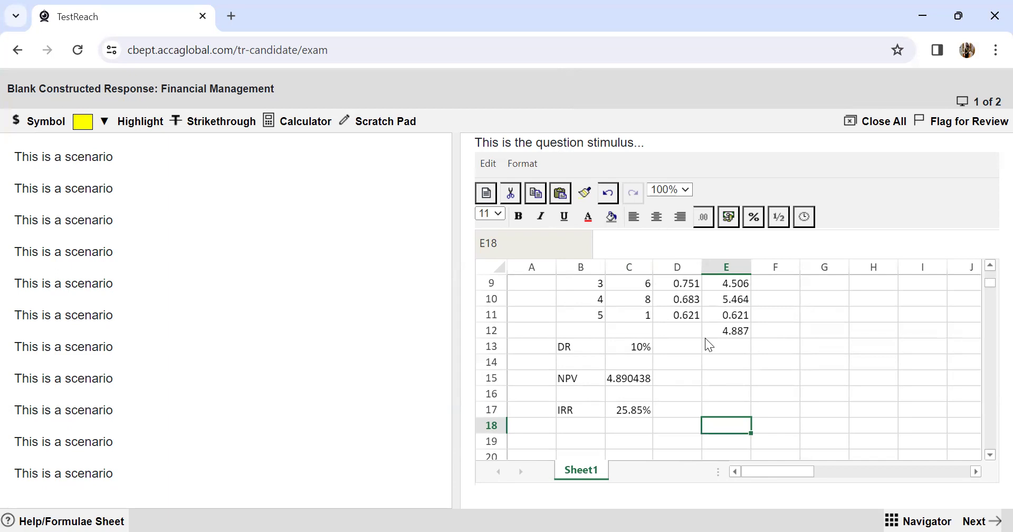
click(620, 406)
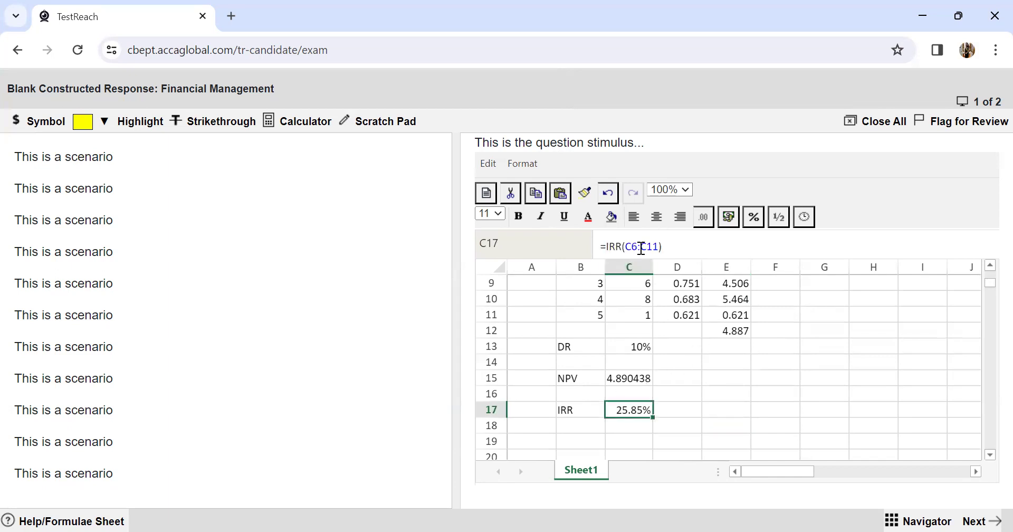
scroll(714, 386, up, 3)
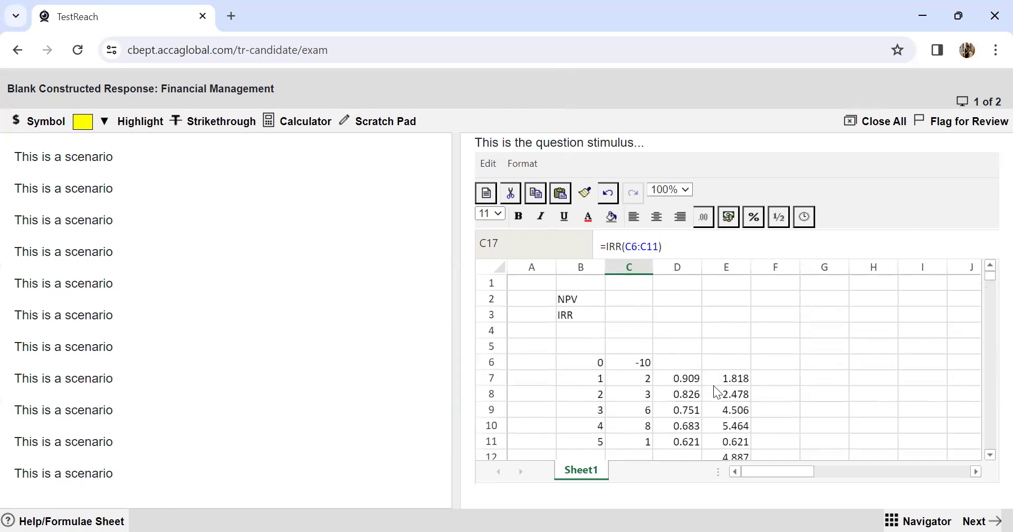
scroll(715, 385, down, 2)
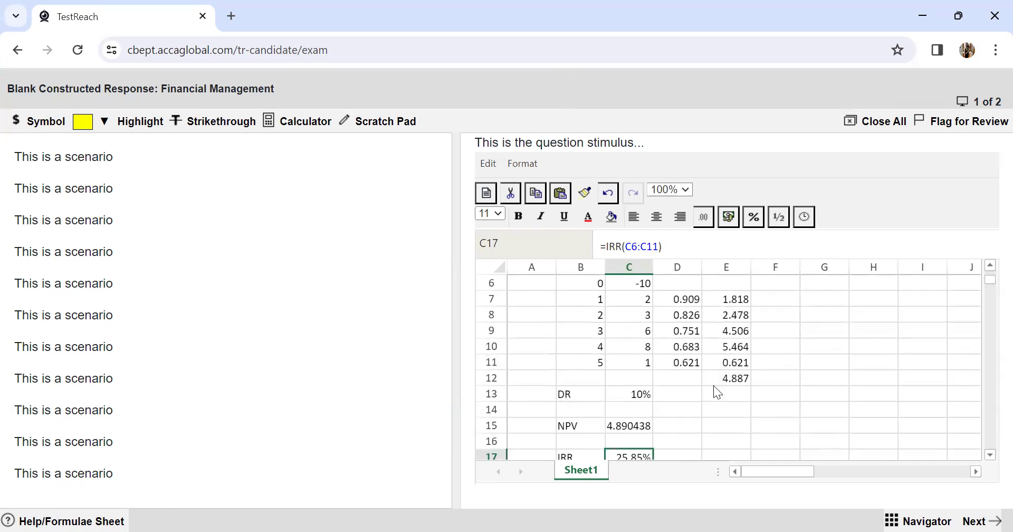
Step: Enter the heading "Cost of redeemable debt" in B20, below the IRR calculation
scroll(713, 392, down, 1)
scroll(713, 391, up, 3)
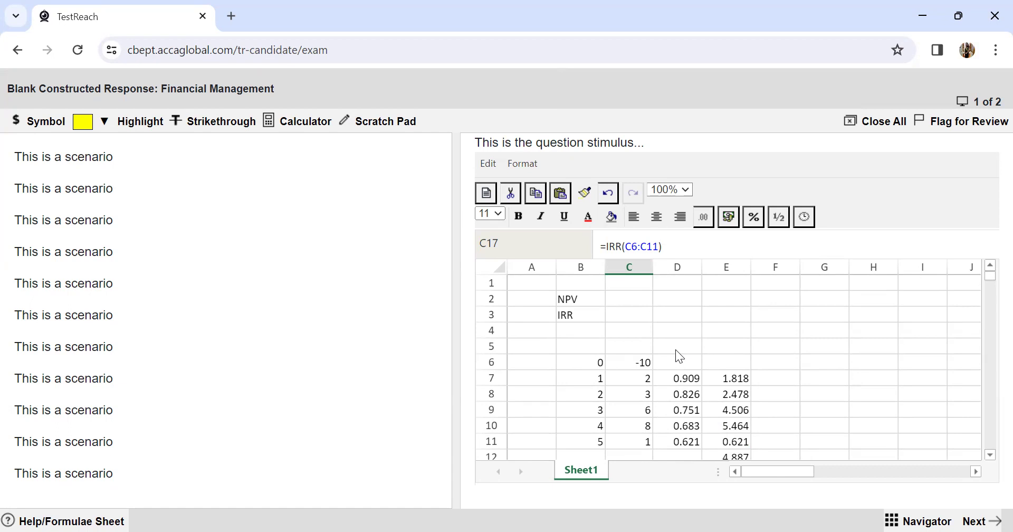
scroll(660, 353, down, 3)
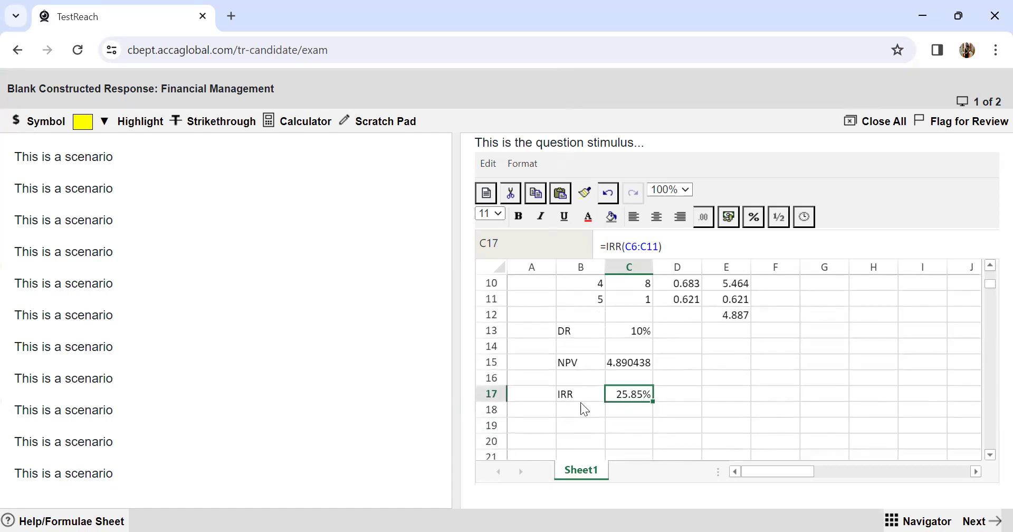
click(585, 439)
text(C)
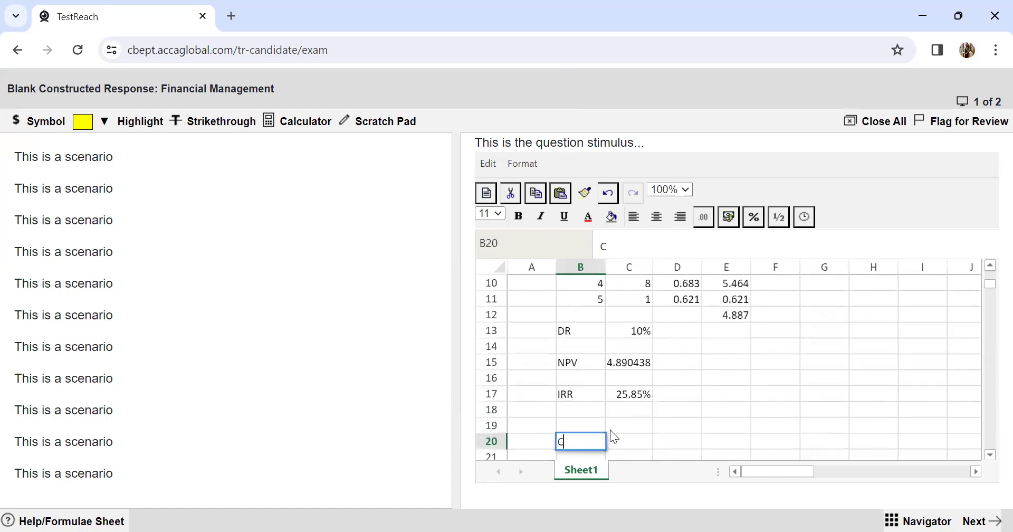
text(ost of redeemable debt)
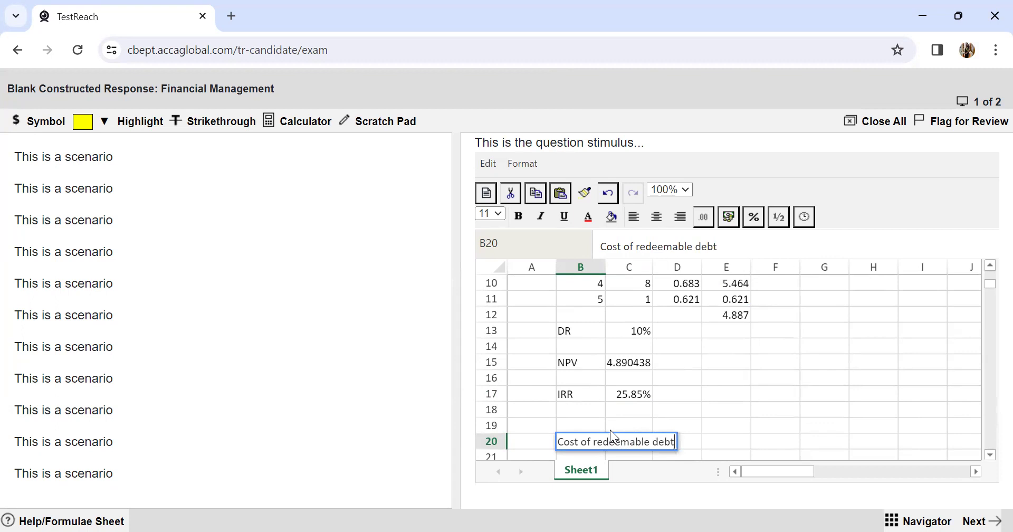
key(Return)
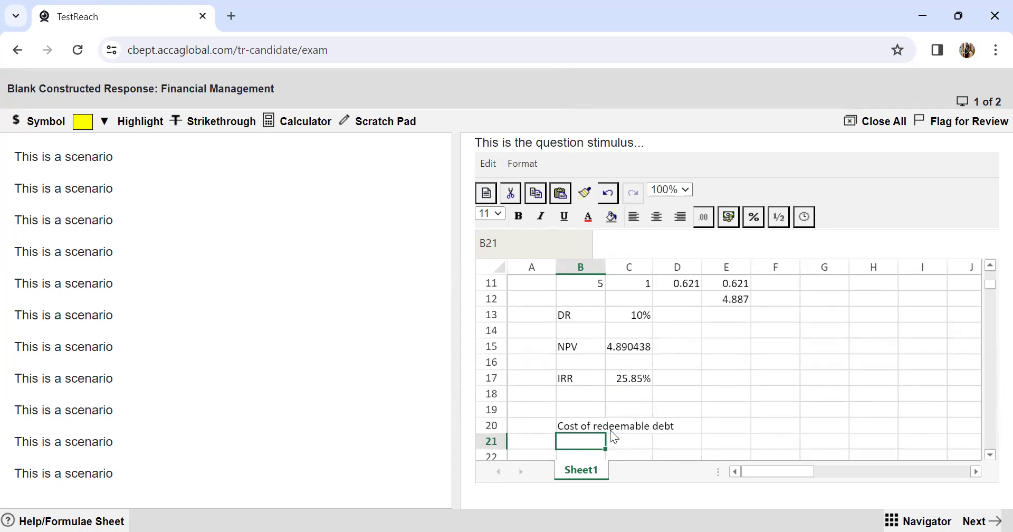
Step: Enter year 0 in B22 and its cash flow of -107 in C22
key(Return)
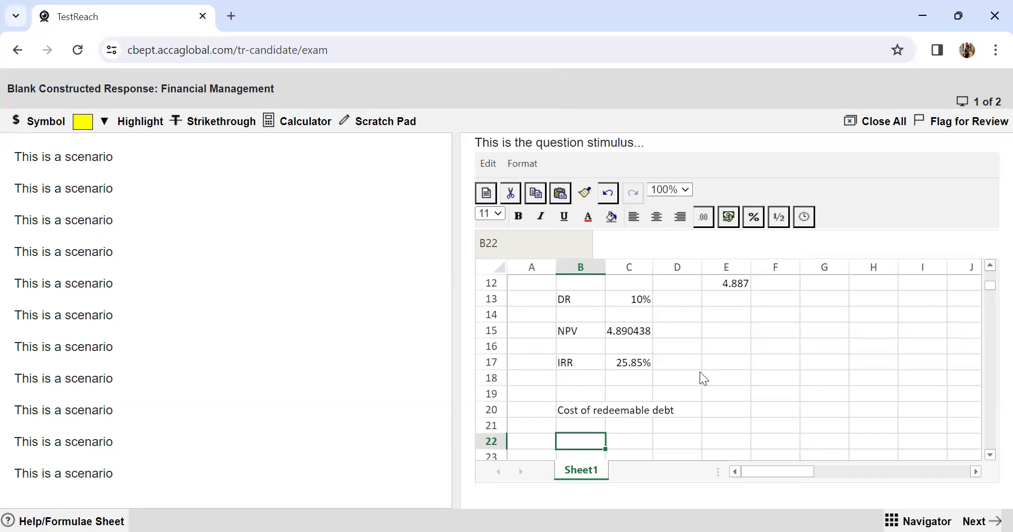
scroll(700, 372, down, 1)
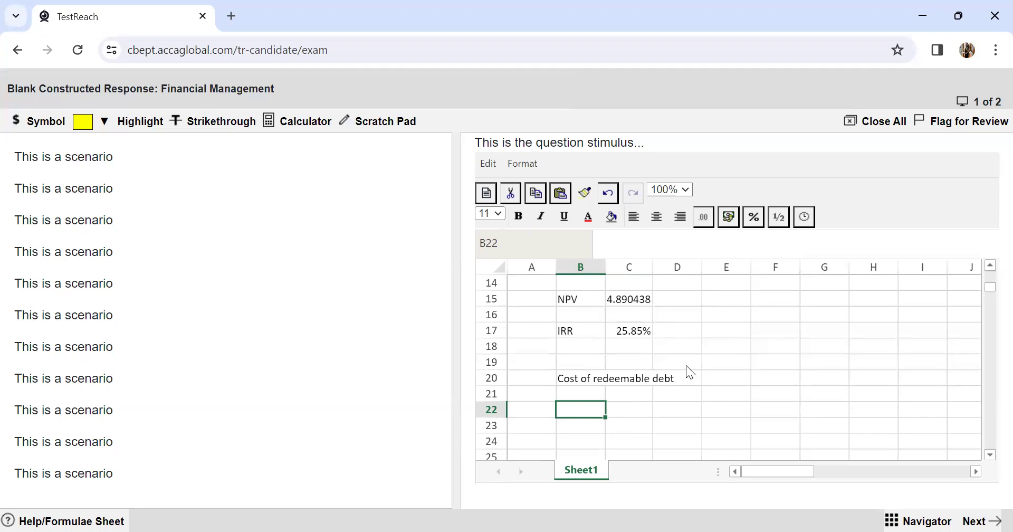
text(0)
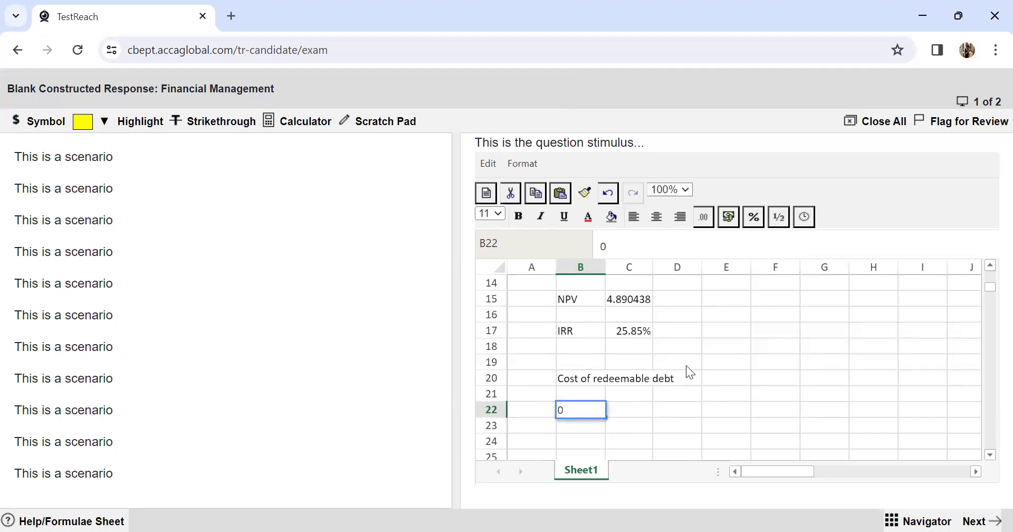
key(Return)
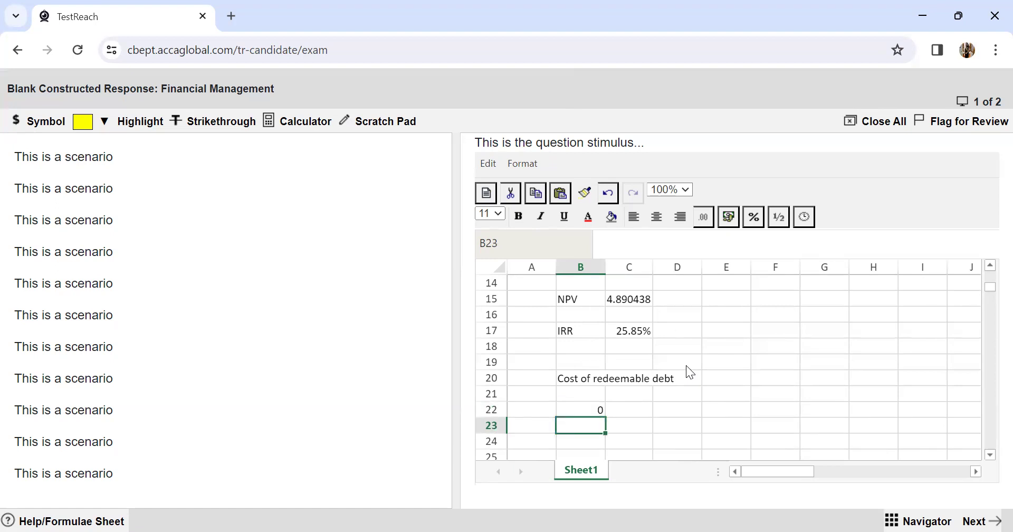
click(632, 417)
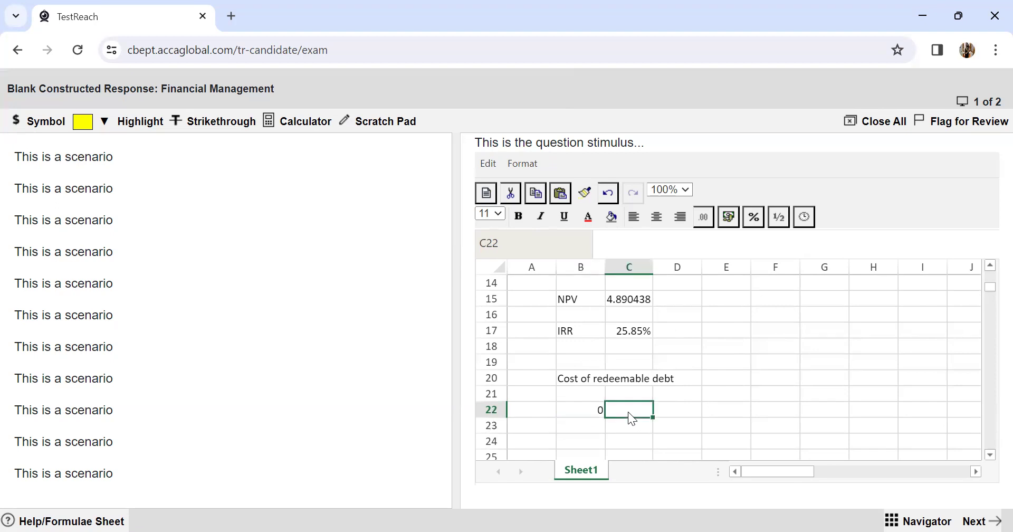
text(-)
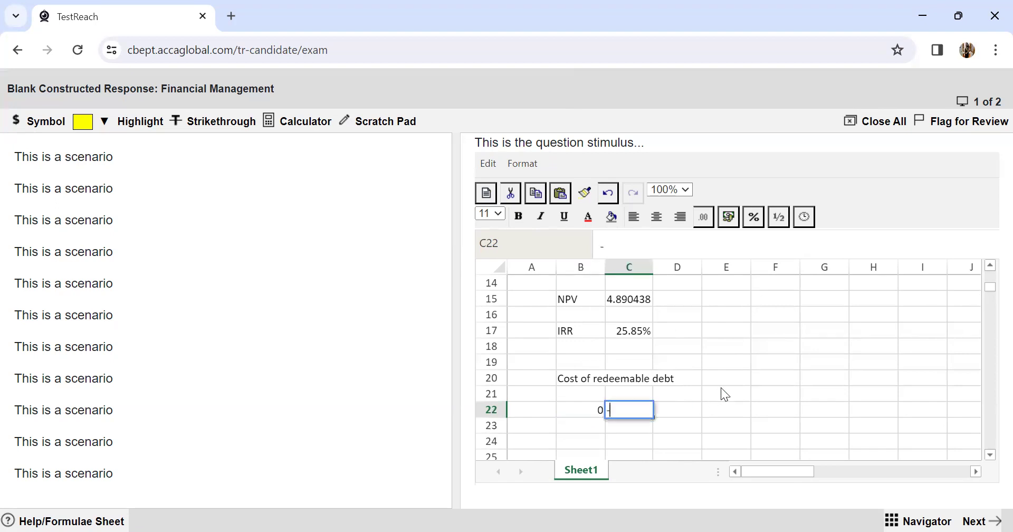
text(107)
key(Return)
Step: List years 1 to 5 in B23:B27 beneath year 0 of the debt table
key(Left)
text(1)
key(Return)
text(2)
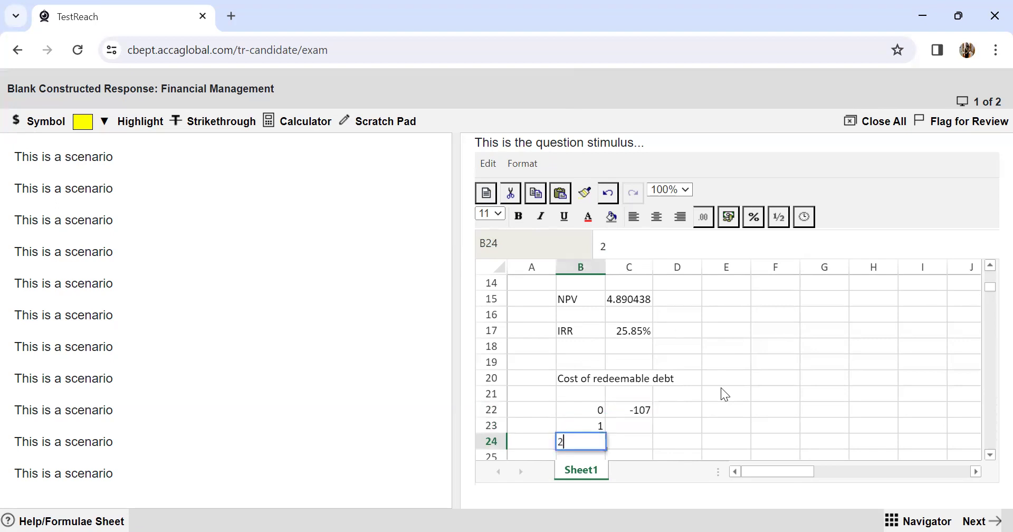
key(Return)
text(3)
key(Return)
text(4)
key(Return)
text(5)
key(Return)
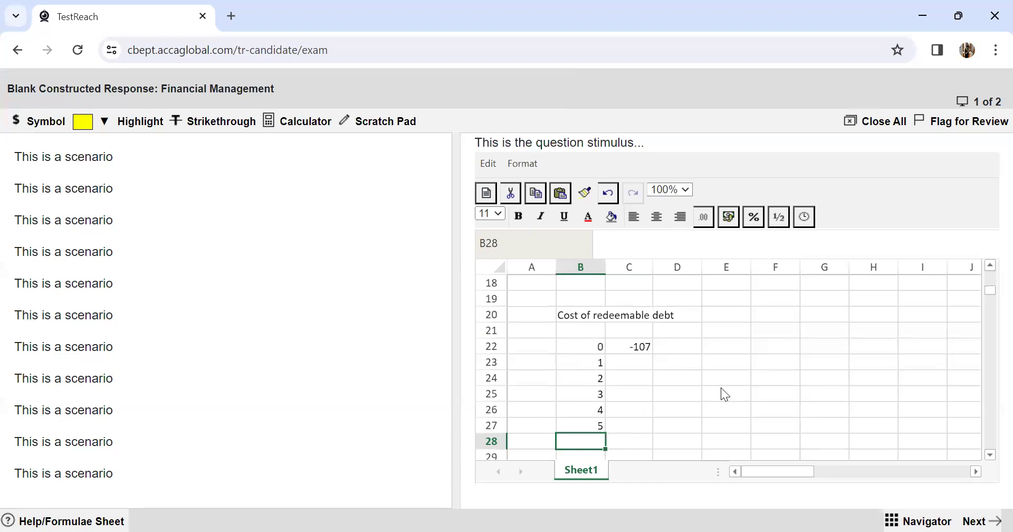
Step: Enter the debt inputs 100 in F20 and 5% in F21
click(637, 363)
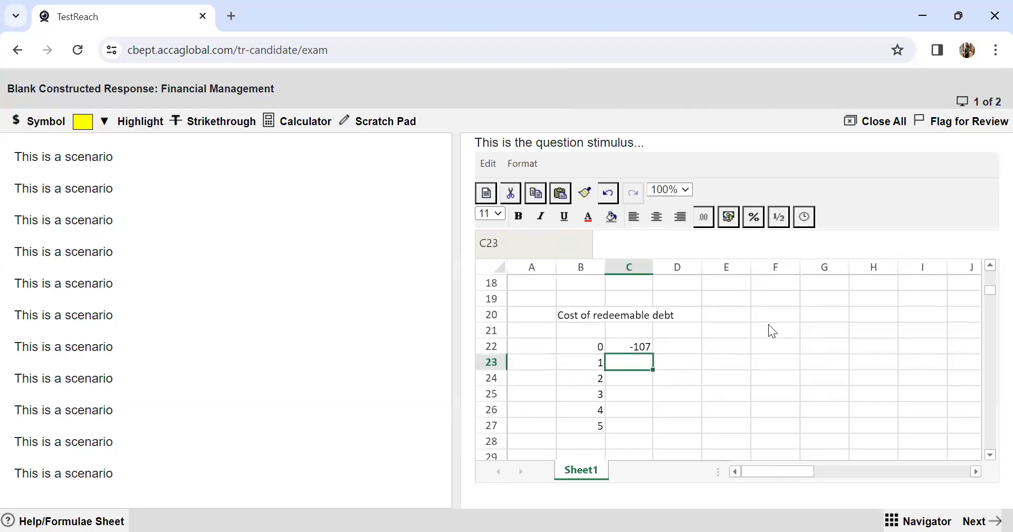
click(788, 318)
text(100)
key(Return)
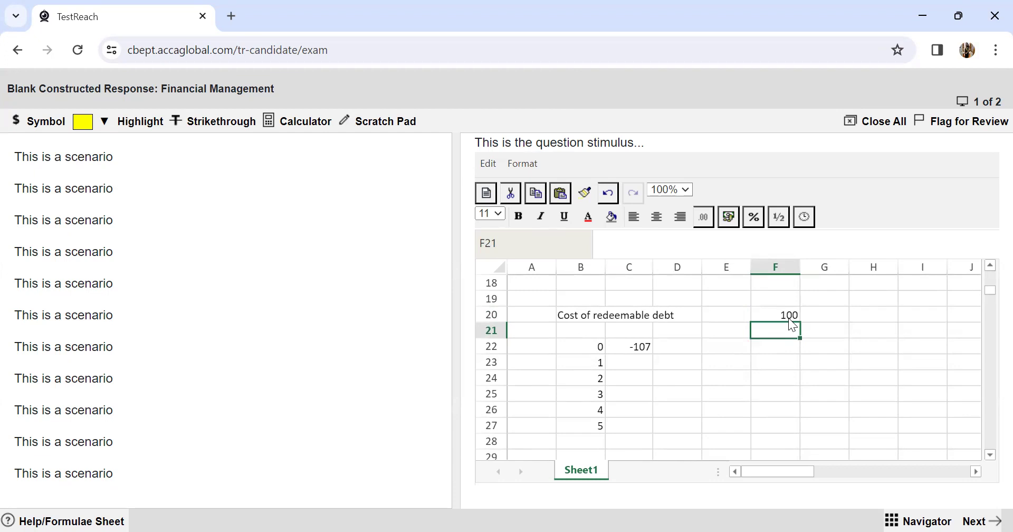
text(5%)
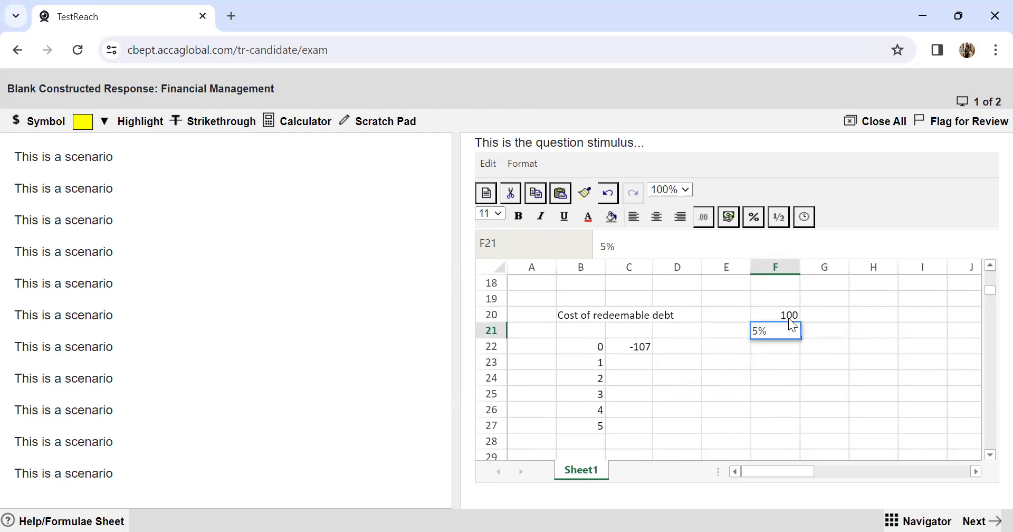
key(Return)
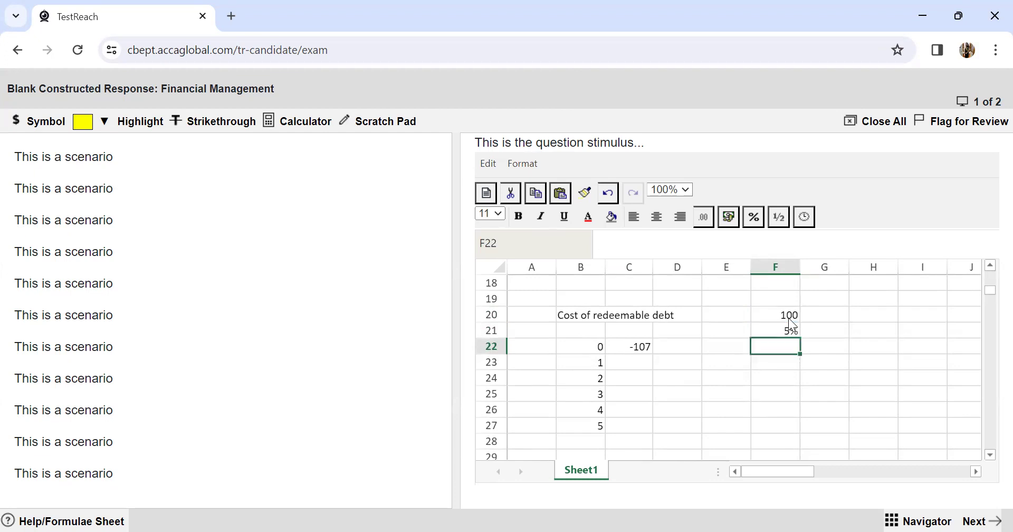
Step: Label G21 "Interest rate" and G22 "Tax rate", and enter 30% in F22 as the tax rate
click(644, 364)
click(829, 329)
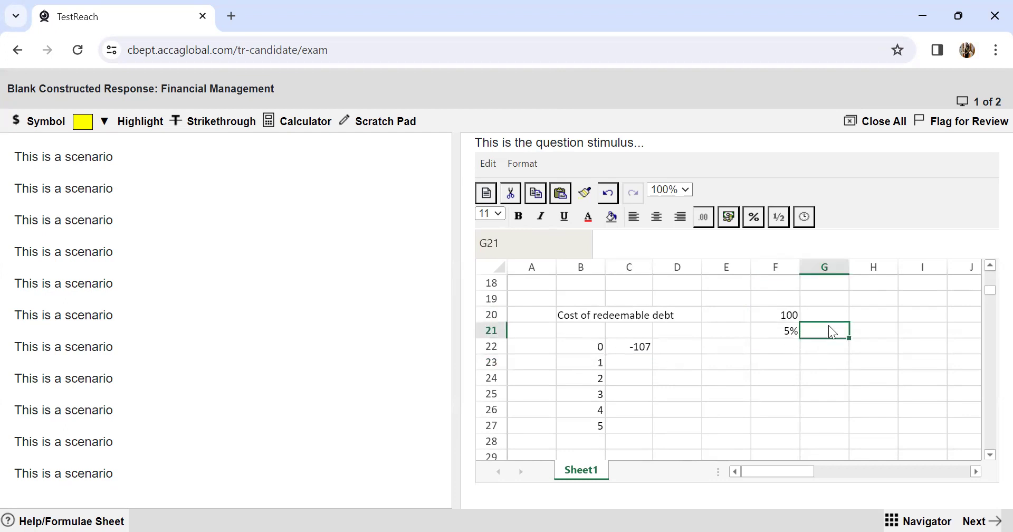
text(Interest rate)
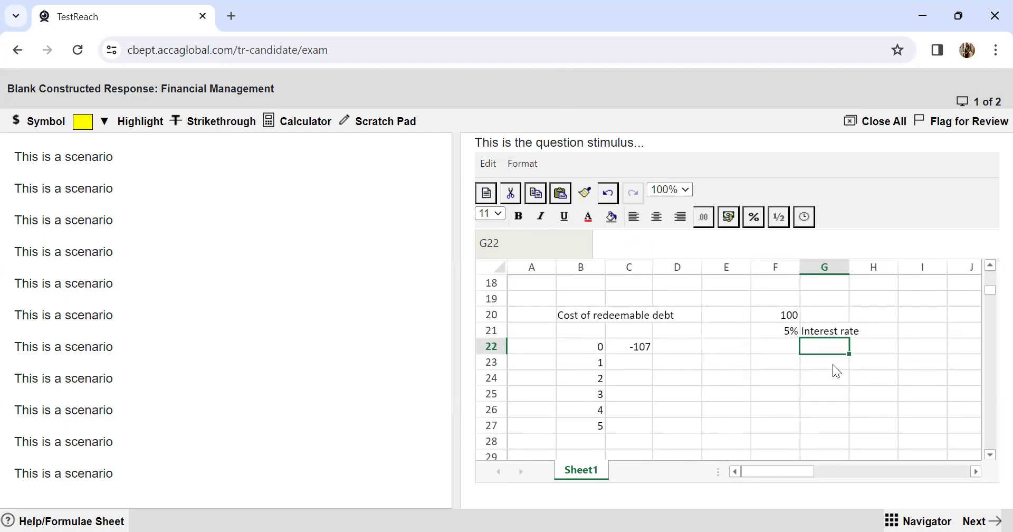
text(Tax)
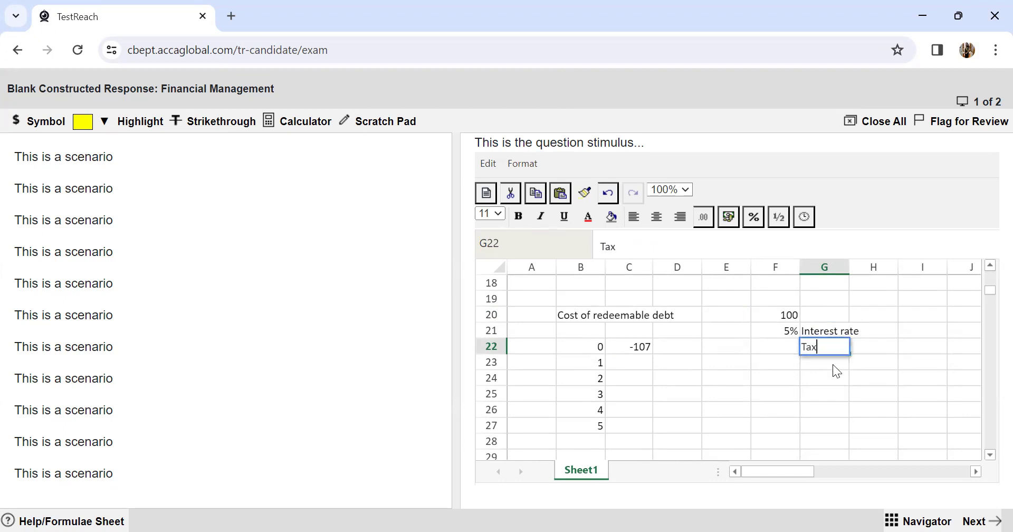
text( rate)
key(Left)
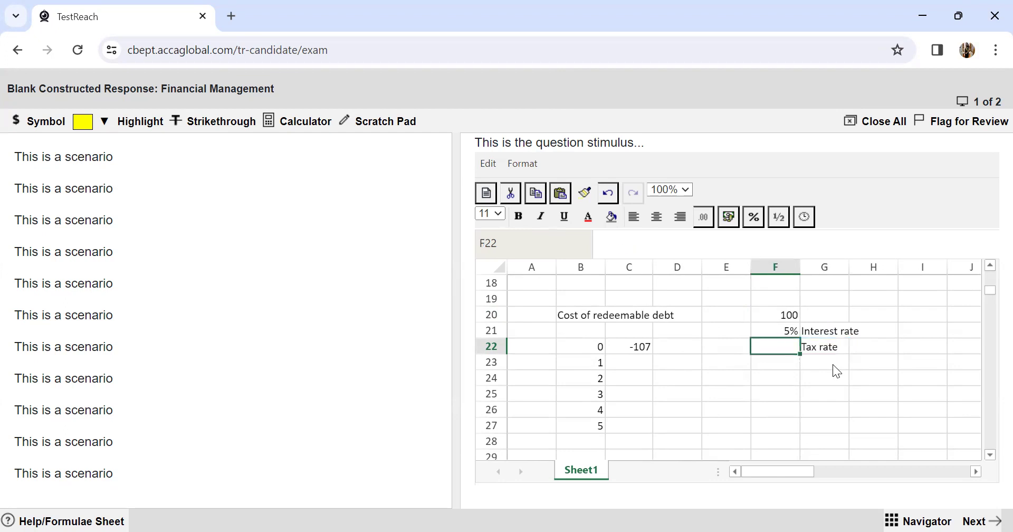
text(30%)
key(Return)
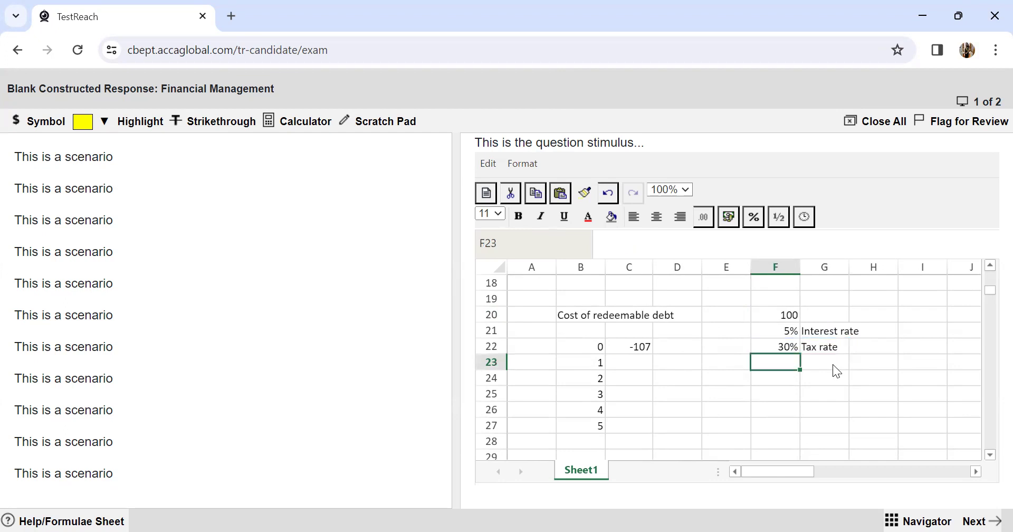
Step: Calculate the year 1 after-tax interest in C23 with =5*(1-30%)
click(628, 363)
text(=)
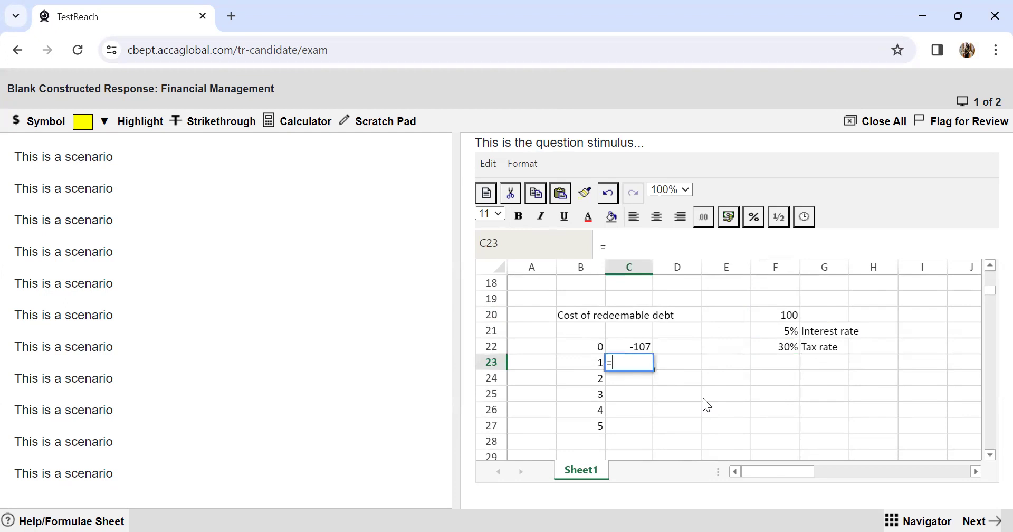
text(5*(1-30%))
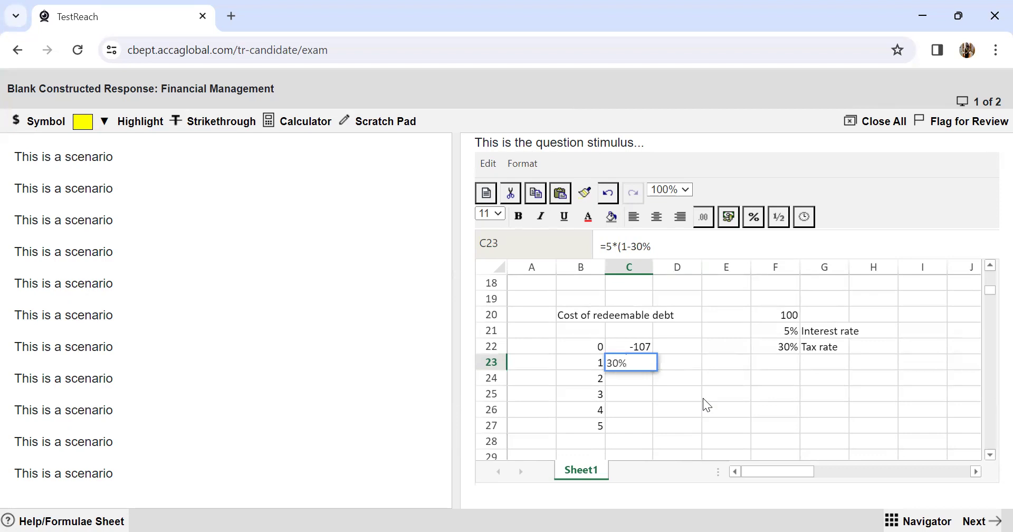
key(Return)
Step: Copy the after-tax interest formula from C23 into C24:C26 for years 2 to 4
key(Up)
key(ctrl+c)
key(Down)
key(shift+Down)
key(shift+Down)
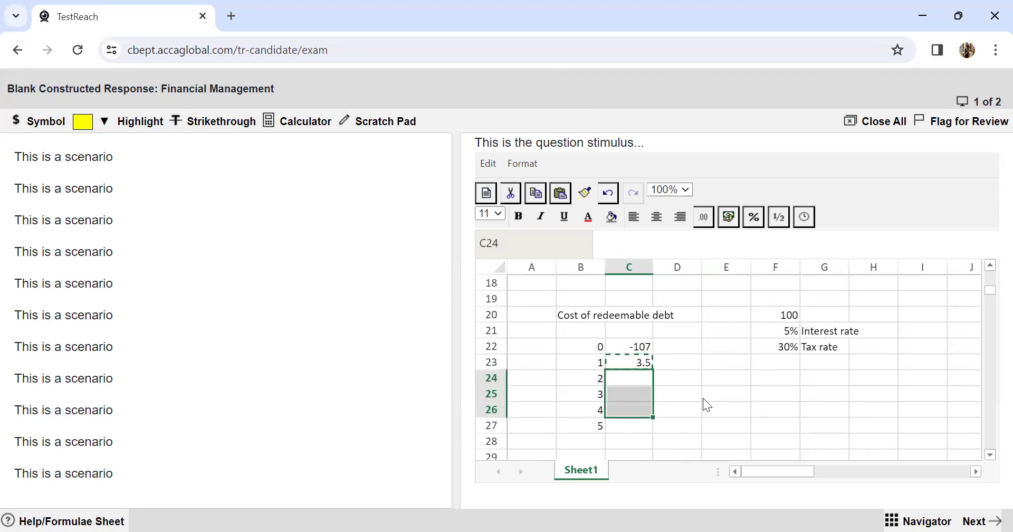
key(ctrl+v)
Step: Enter =C26+100 in C27 to combine the year 5 interest with the redemption value
click(643, 430)
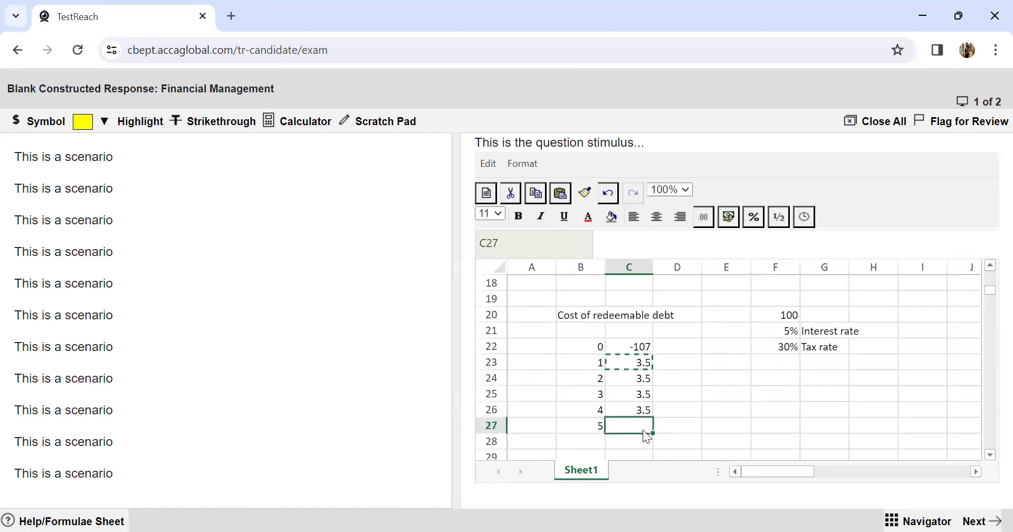
text(=)
click(628, 410)
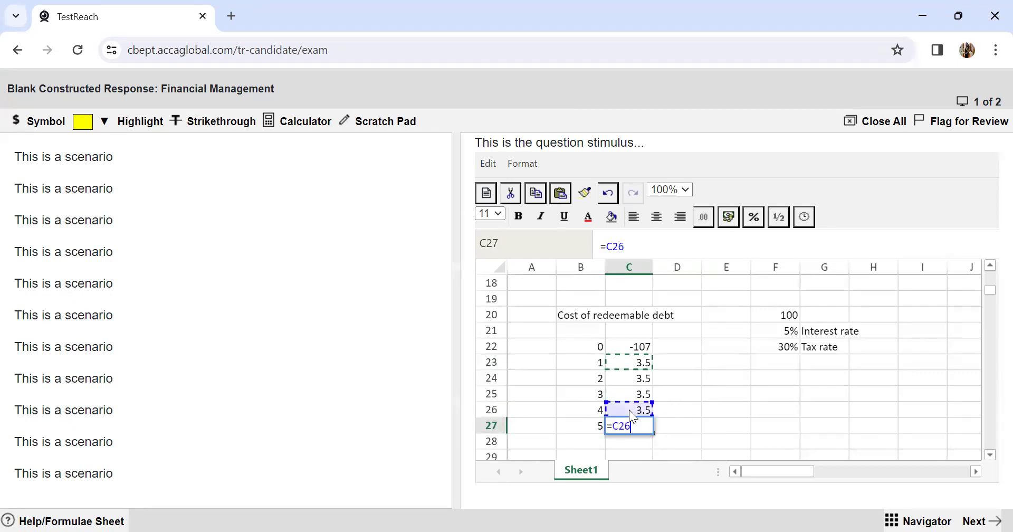
text(+100)
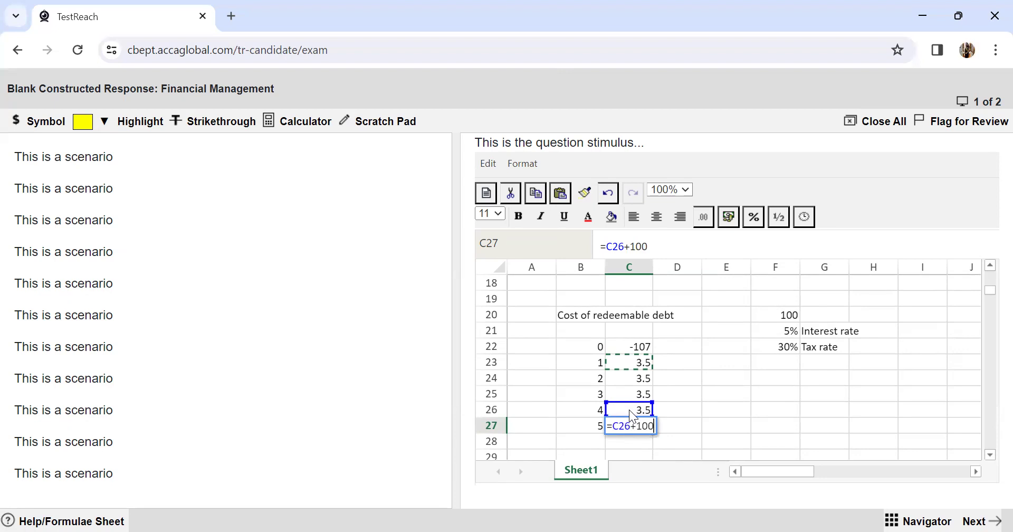
key(Return)
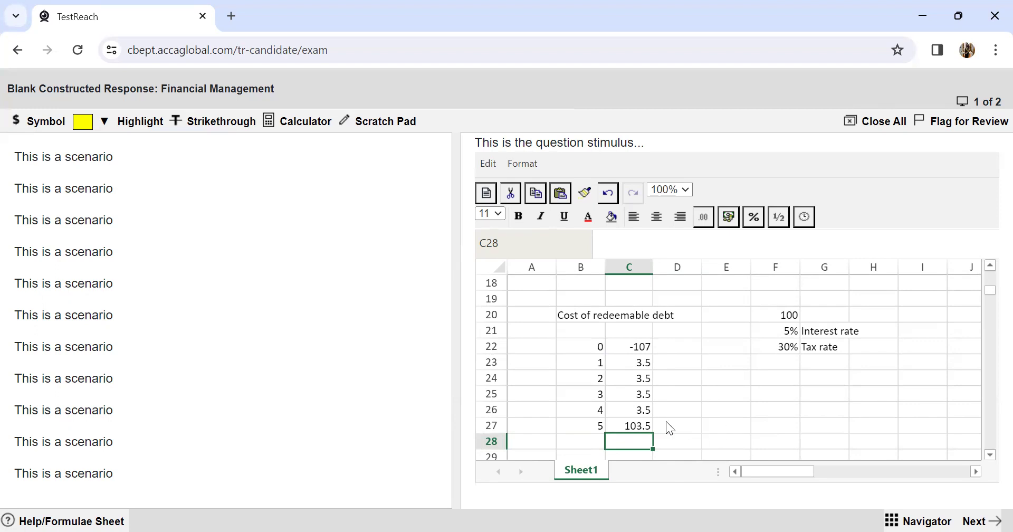
Step: Calculate the cost of debt in C28 with =irr(C22:C27) and format it as a two-decimal percentage
text(=irr()
drag(623, 345, 630, 425)
key(Return)
click(645, 421)
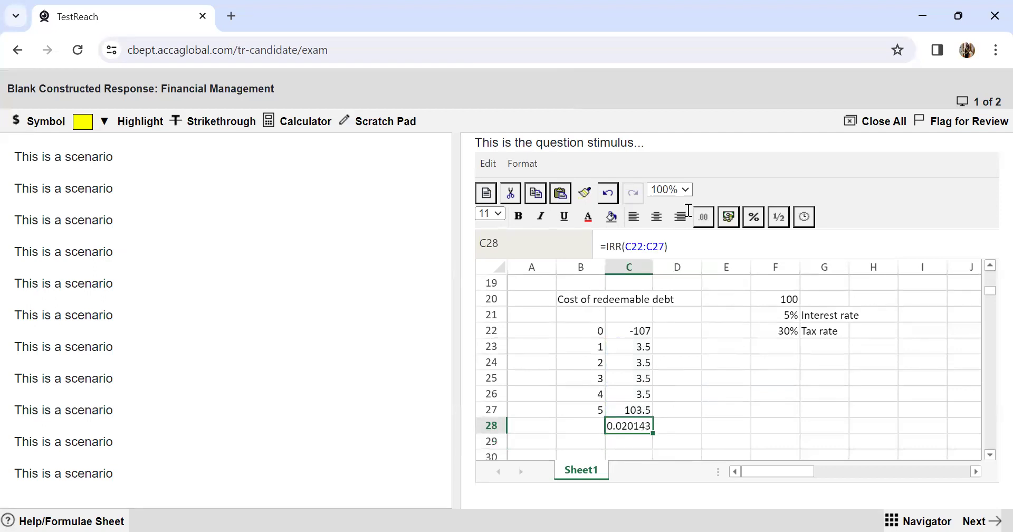
click(754, 218)
click(770, 264)
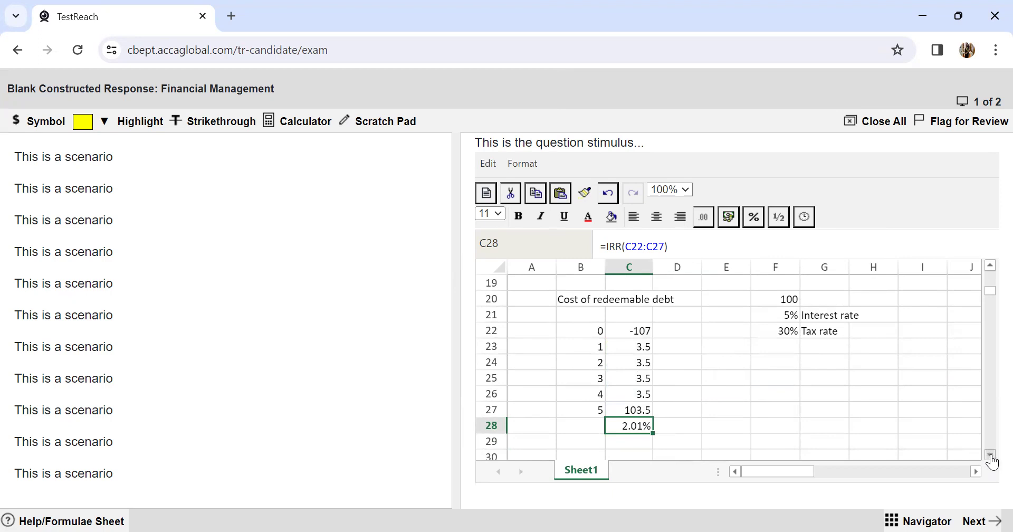
Step: Label the cost of debt result by entering "IRR" in B28
click(595, 427)
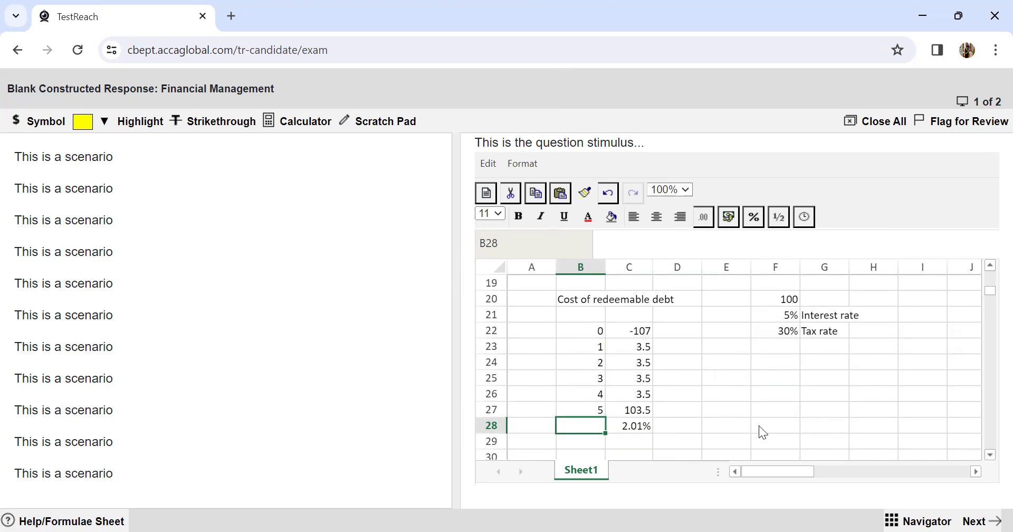
text(IRR)
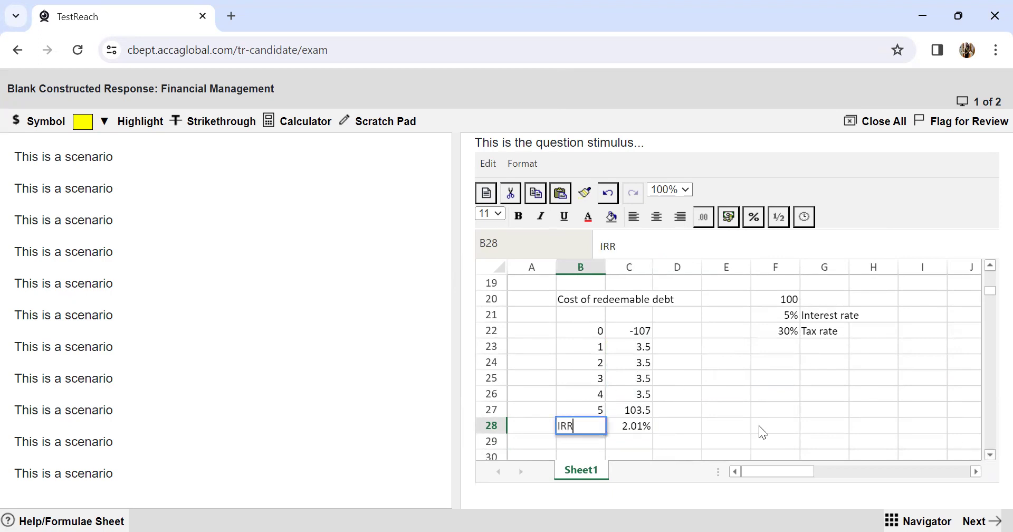
key(Return)
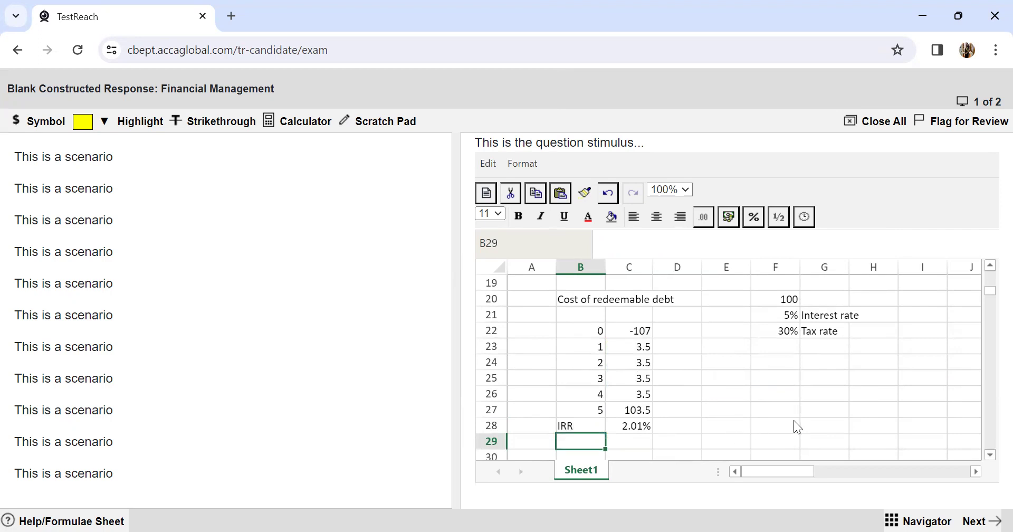
Step: Enter the heading "Value of bond" in B31, below the cost of debt calculation
click(989, 455)
click(604, 441)
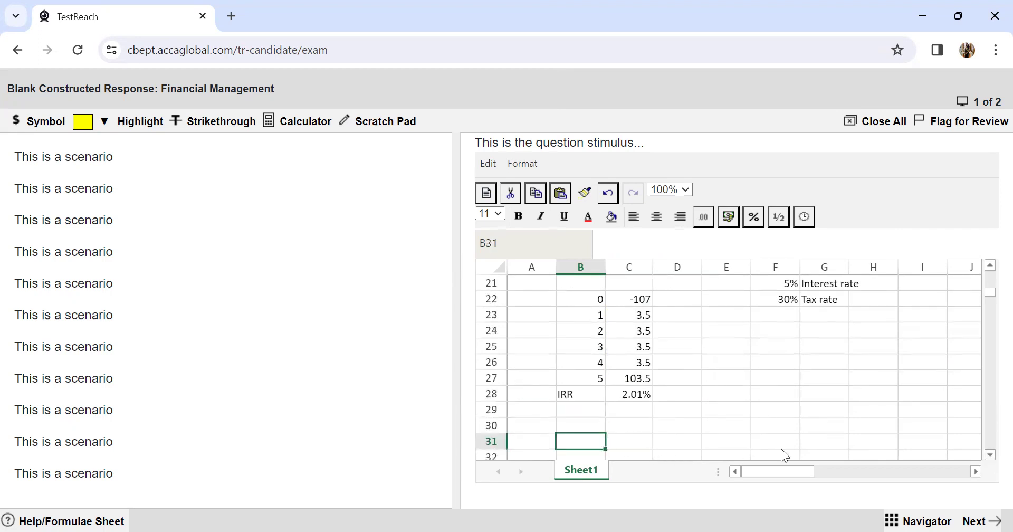
text(Valu)
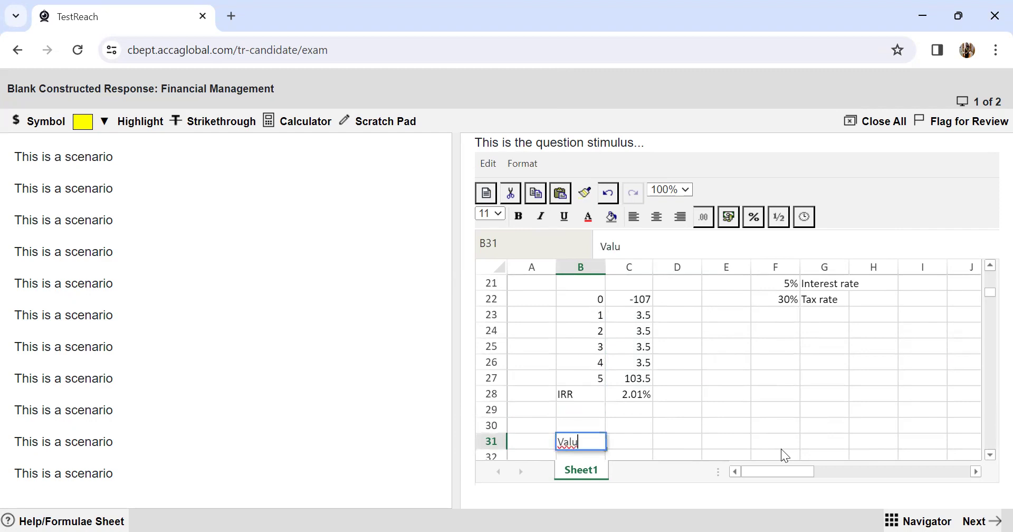
text(e of bond)
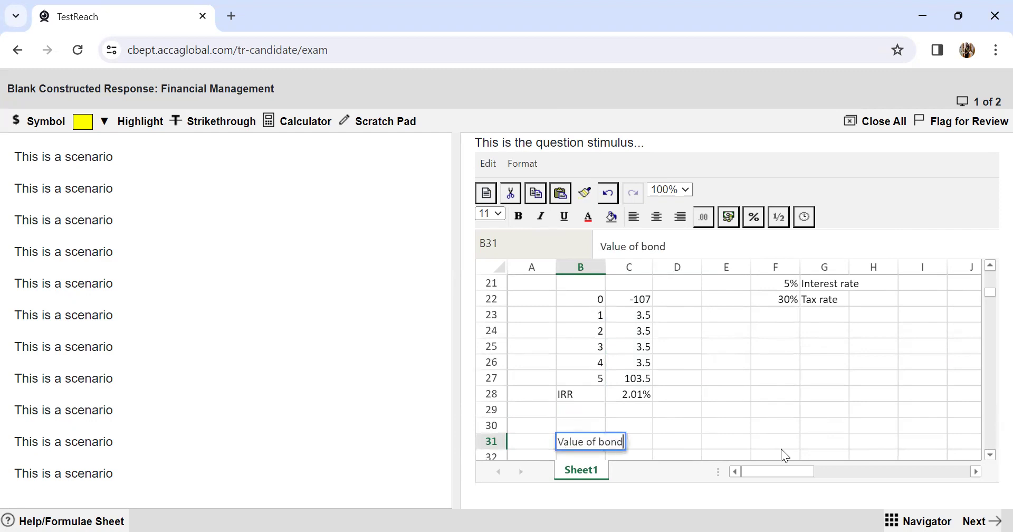
key(Return)
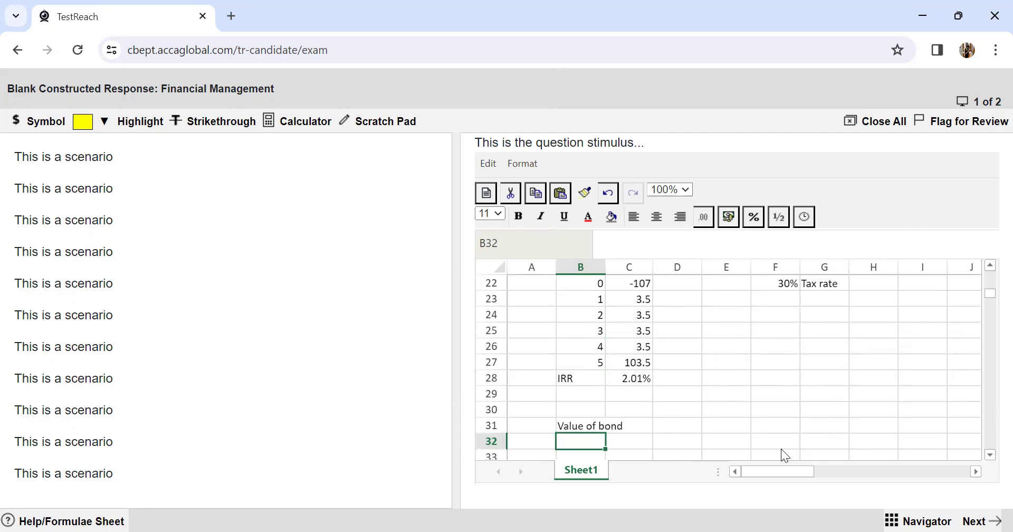
Step: List the bond's years 0 to 5 down B33:B38
key(Return)
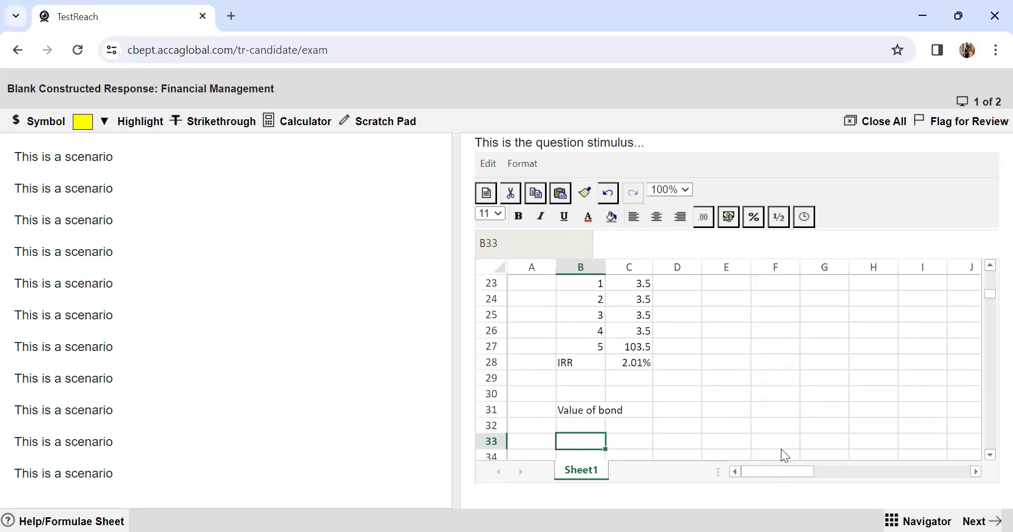
text(6)
key(BackSpace)
text(0)
key(Return)
text(12)
key(Return)
key(Up)
text(1)
key(Return)
text(2)
key(Return)
text(3)
key(Return)
text(4)
key(Return)
text(5)
key(Return)
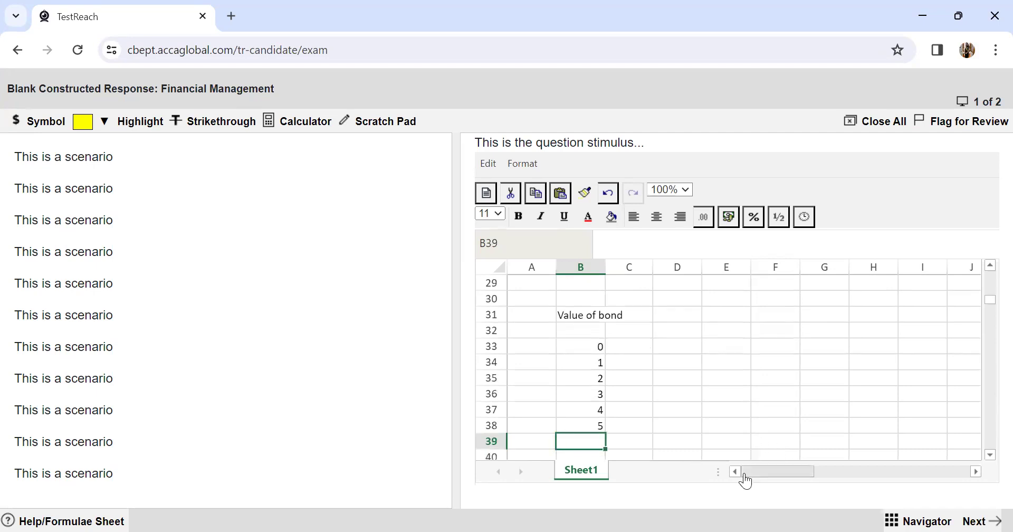
Step: Clear the year 0 entry from B33 in the bond valuation
click(630, 348)
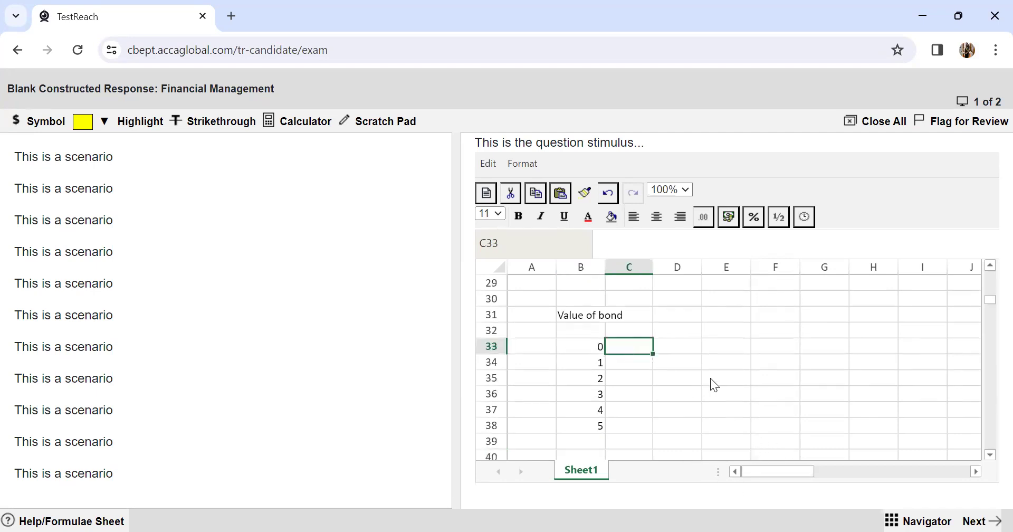
click(633, 364)
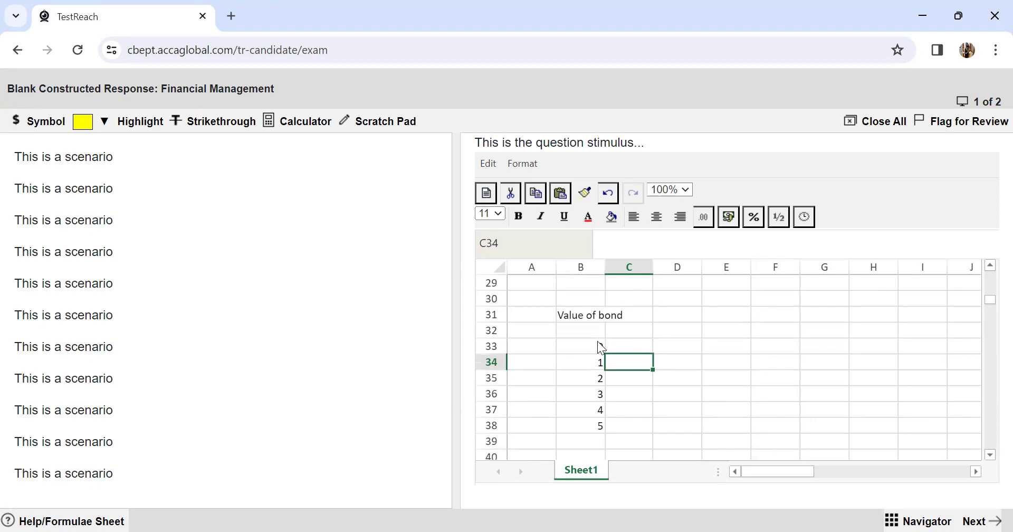
click(598, 343)
Step: Enter the bond's cash flows: 6 for years 1 to 4 in C34:C37 and 106 for year 5 in C38
click(624, 363)
text(6)
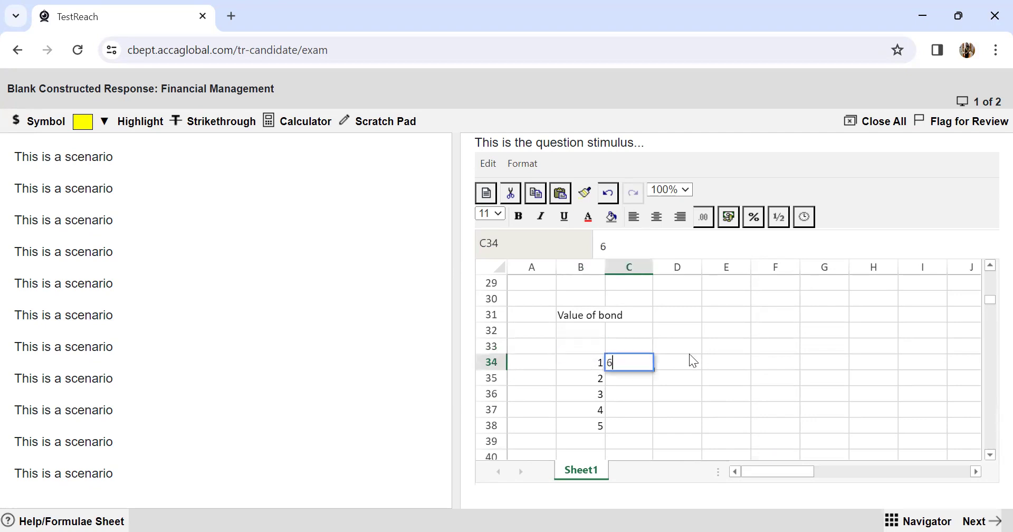
key(Return)
text(6)
key(Return)
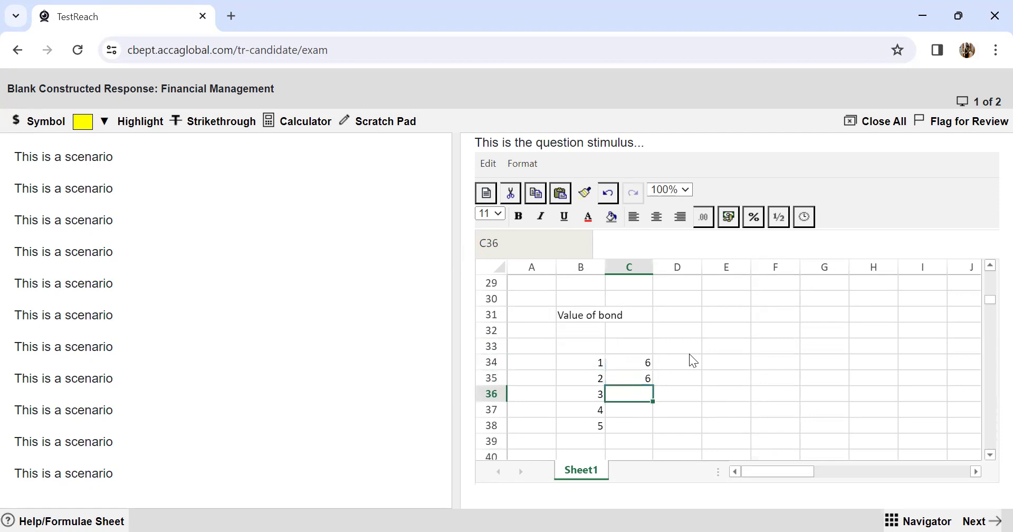
text(6)
key(Return)
text(6)
key(Return)
text(106)
key(Return)
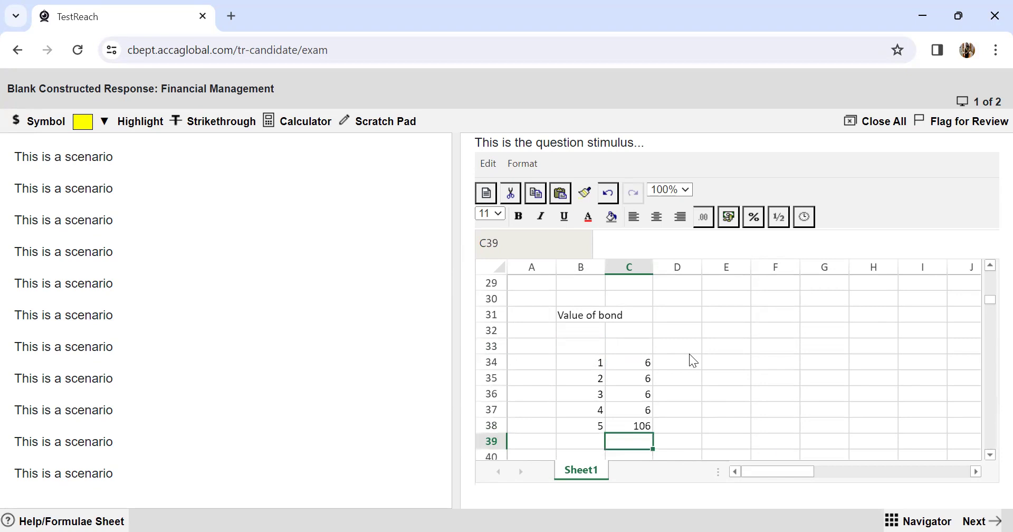
text(=)
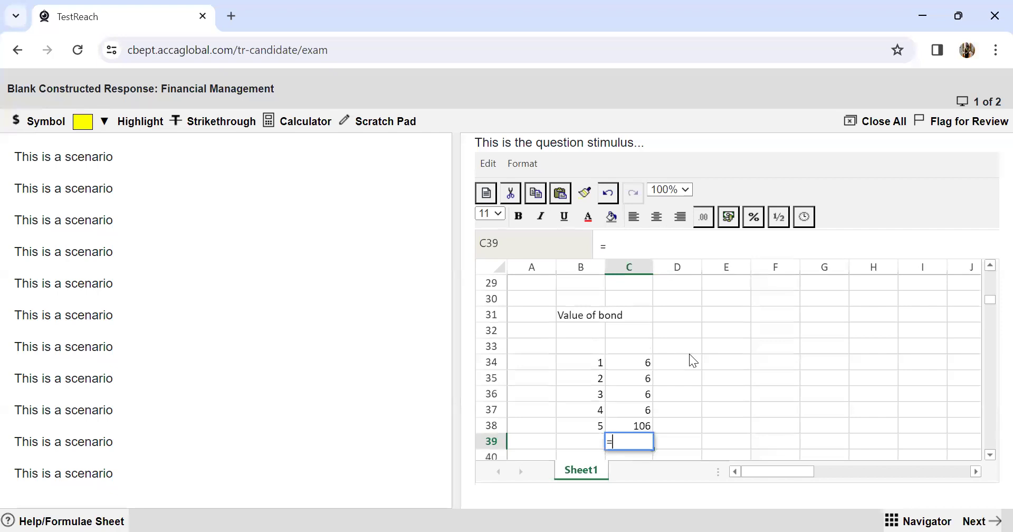
text(pv)
key(BackSpace)
key(BackSpace)
key(BackSpace)
key(Left)
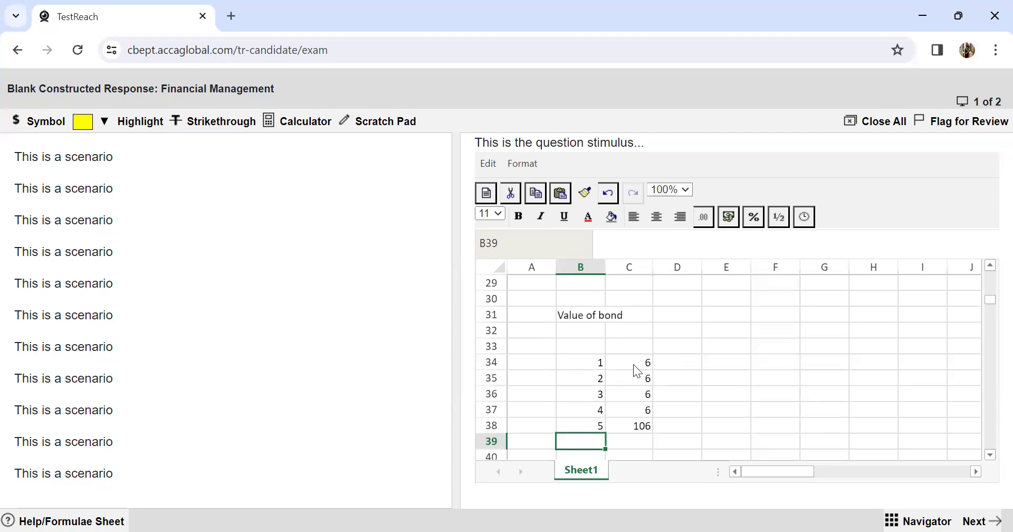
Step: Label the result row under the bond cash flows by entering "Bond value" in B39
drag(639, 365, 640, 425)
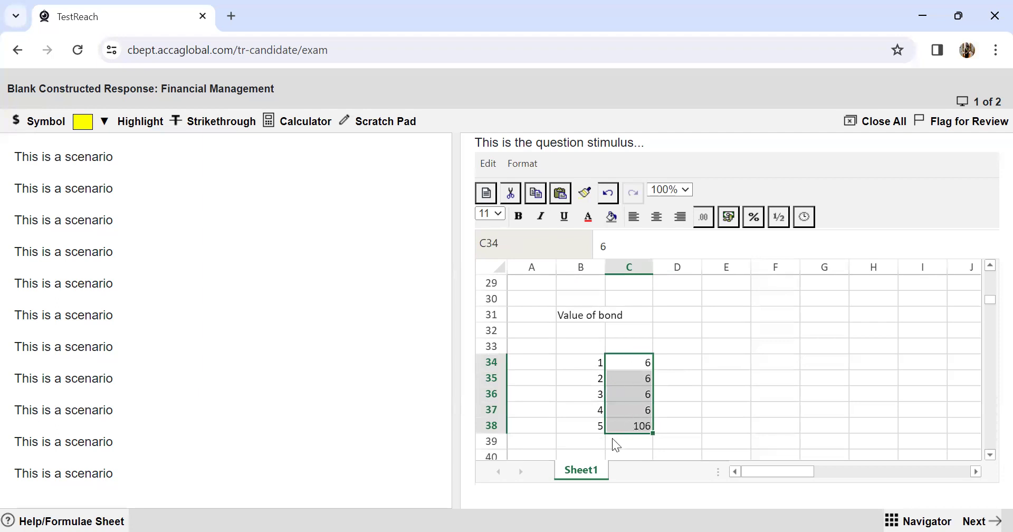
click(585, 441)
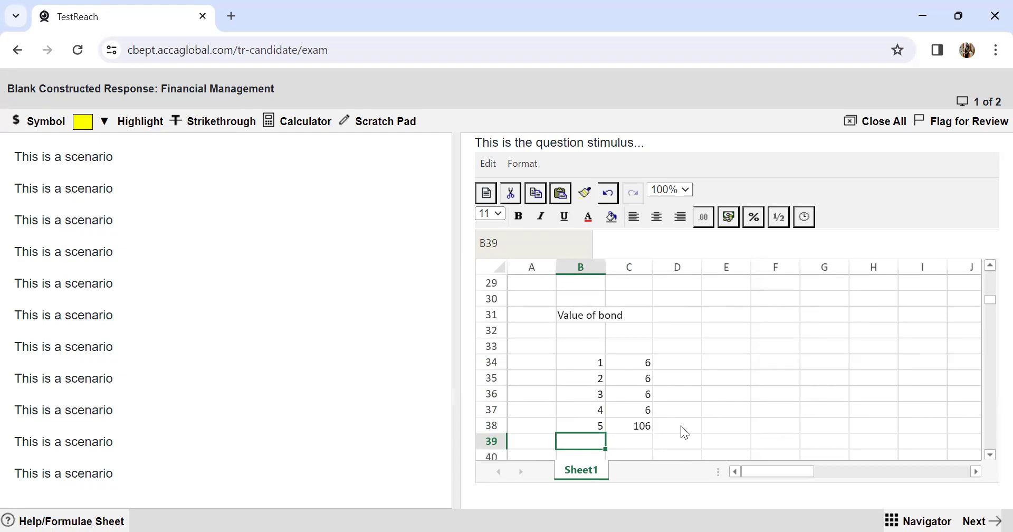
text(Bond value)
key(Tab)
Step: Calculate the bond's value at an 8% discount rate in C39 with =npv(8%,C34:C38)
text(=npv()
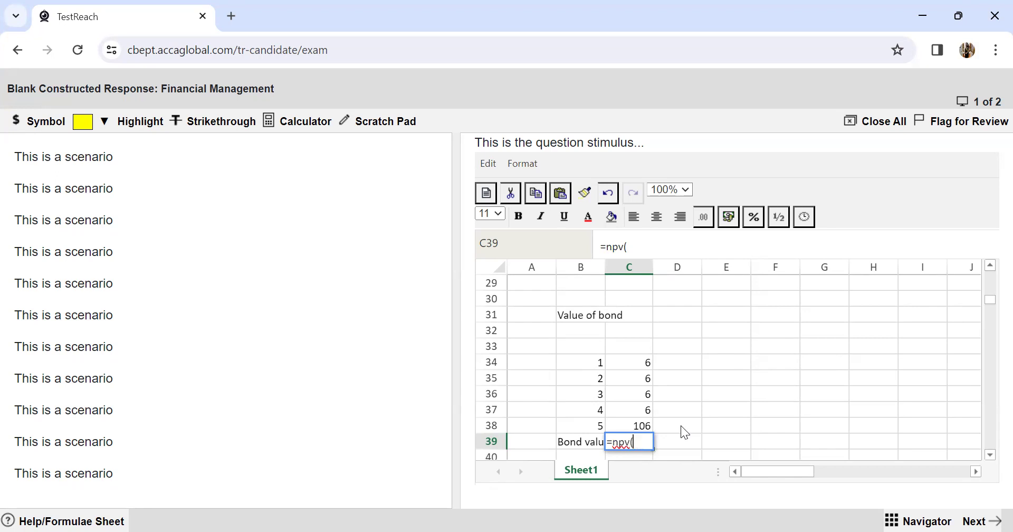
text(8%,)
drag(632, 363, 632, 420)
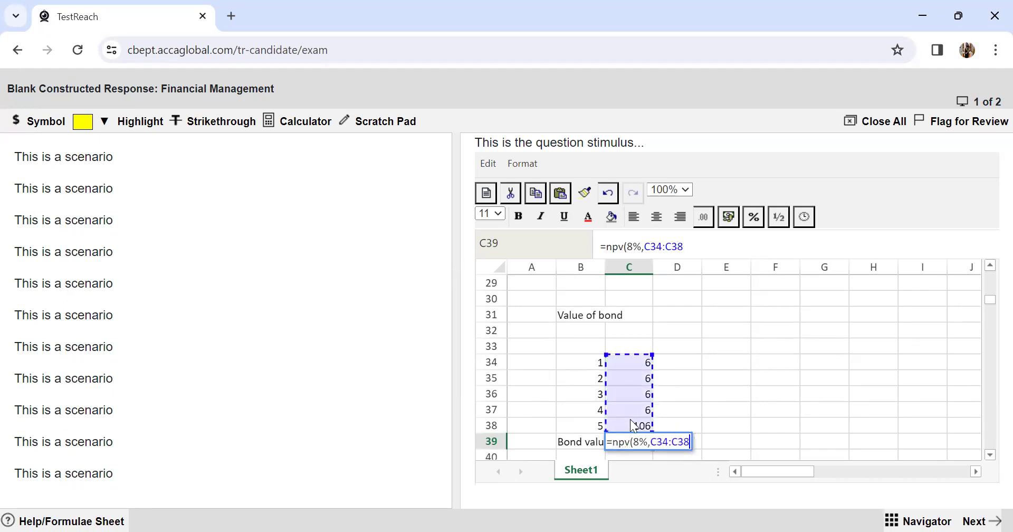
text())
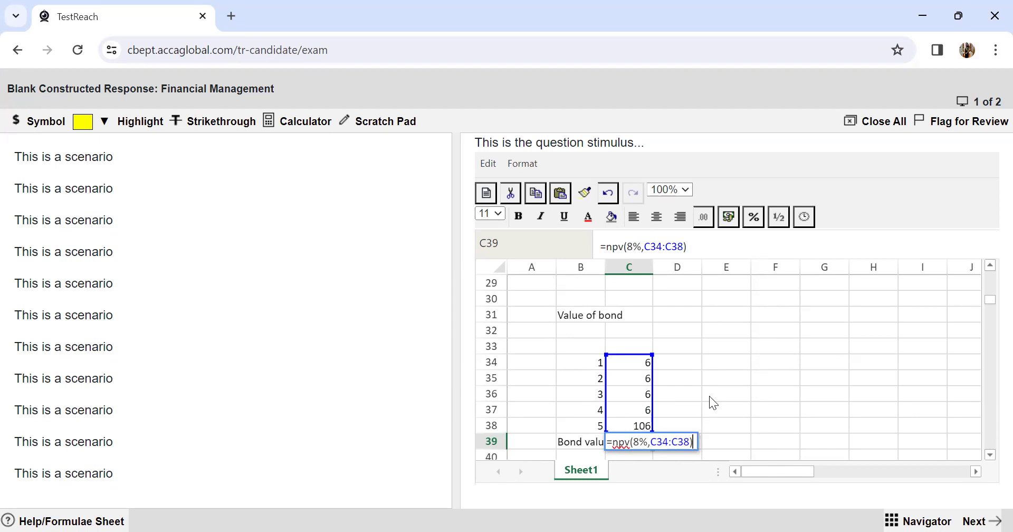
key(Return)
click(620, 428)
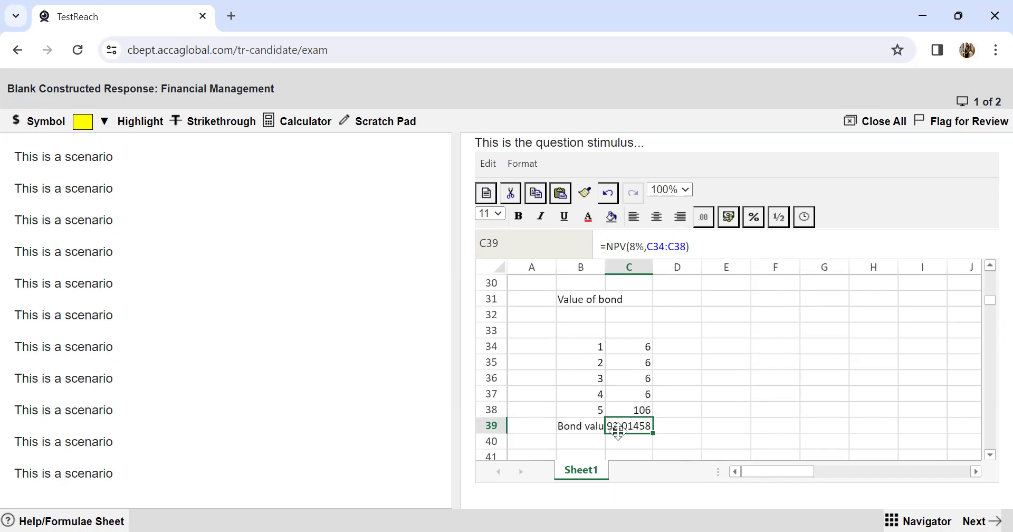
click(686, 428)
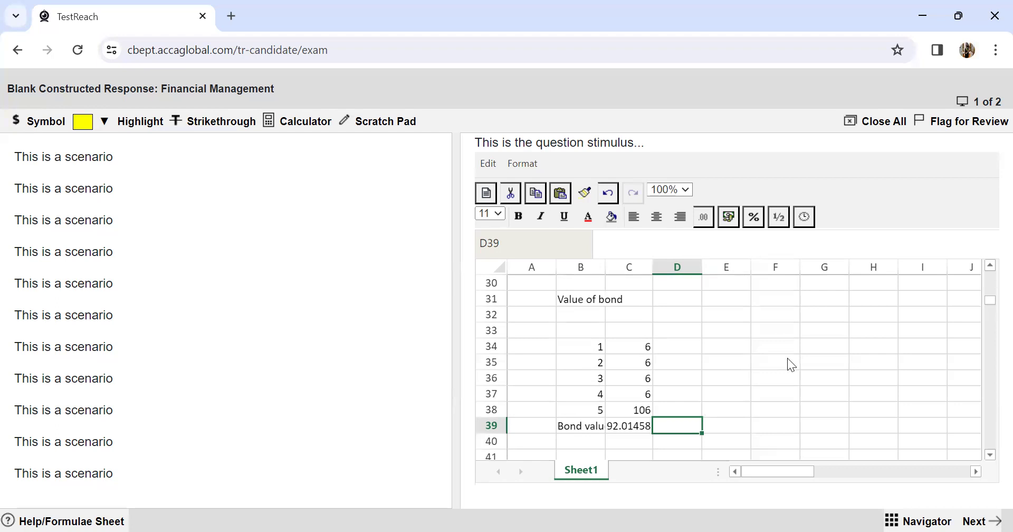
Step: Review the formulae sheet's CAPM, asset beta and growth model formulas, and close the sheet
scroll(789, 360, up, 10)
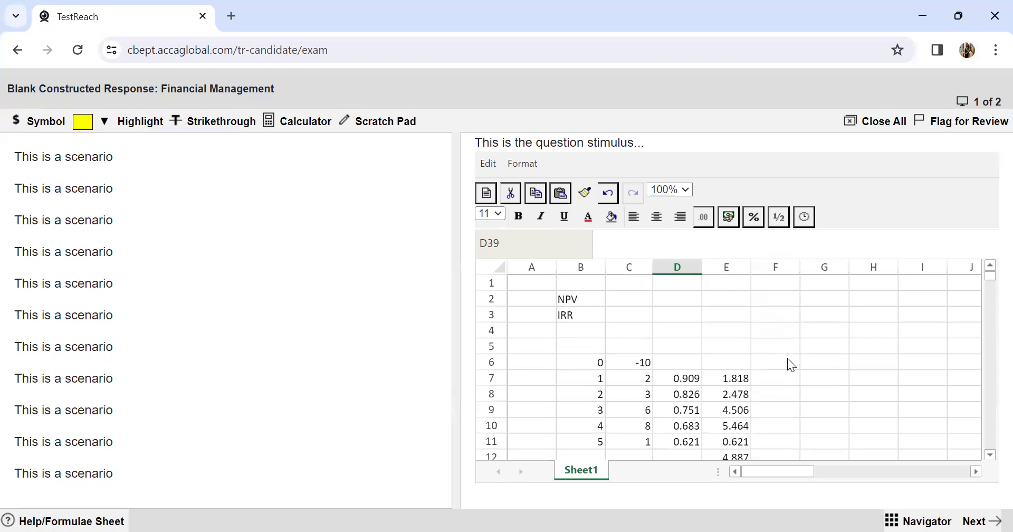
scroll(788, 359, down, 7)
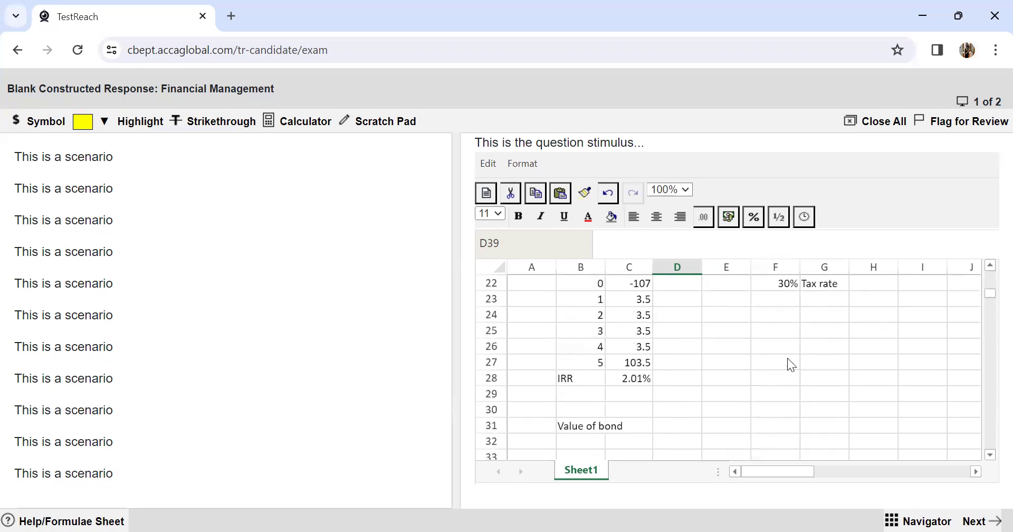
click(58, 514)
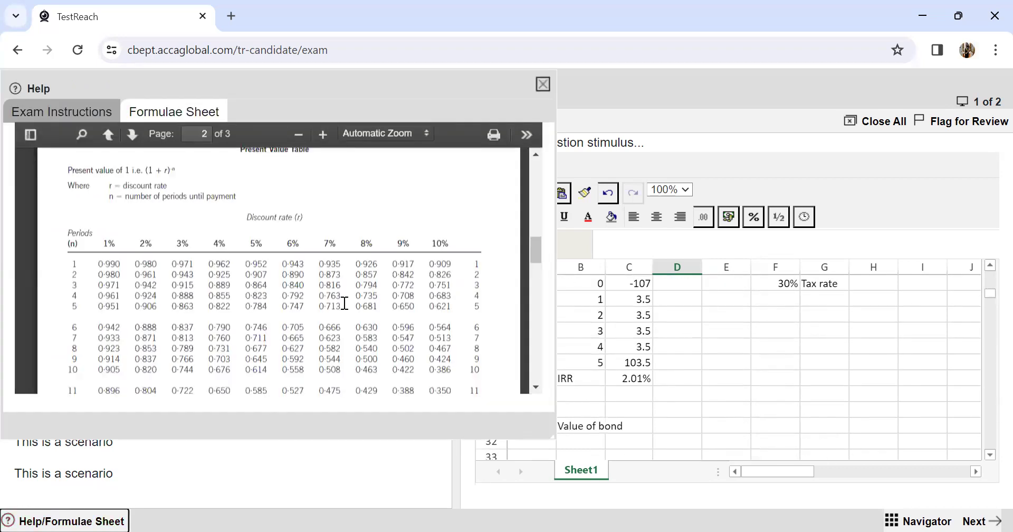
scroll(344, 305, down, 2)
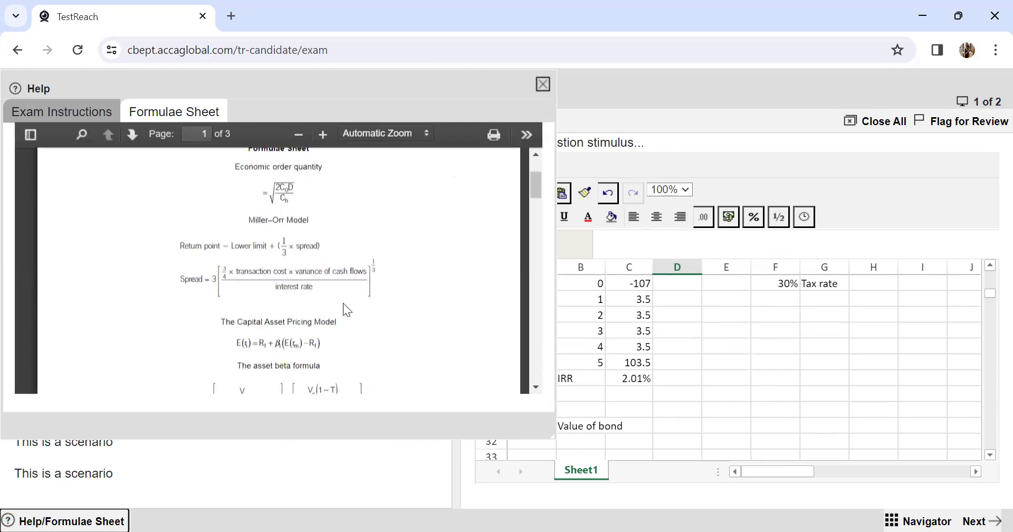
scroll(343, 303, down, 3)
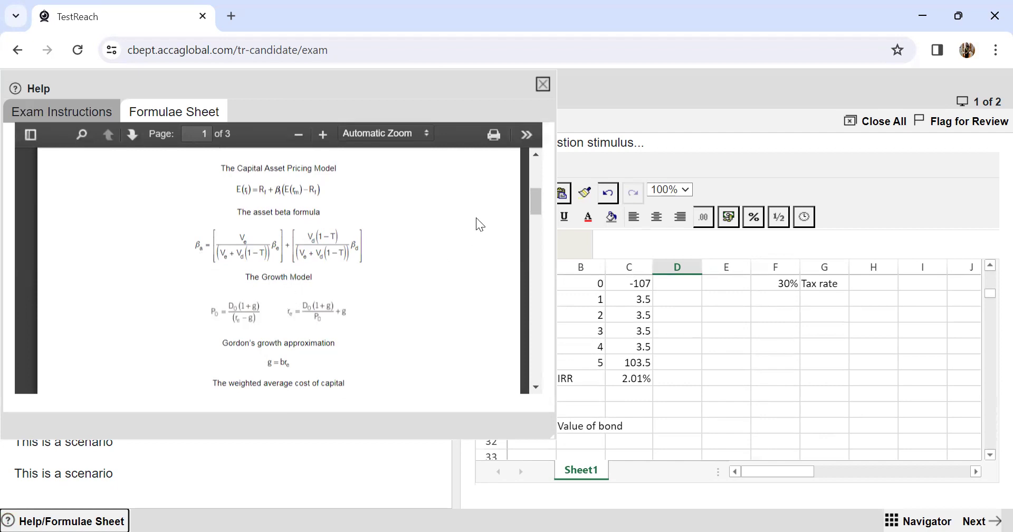
click(544, 85)
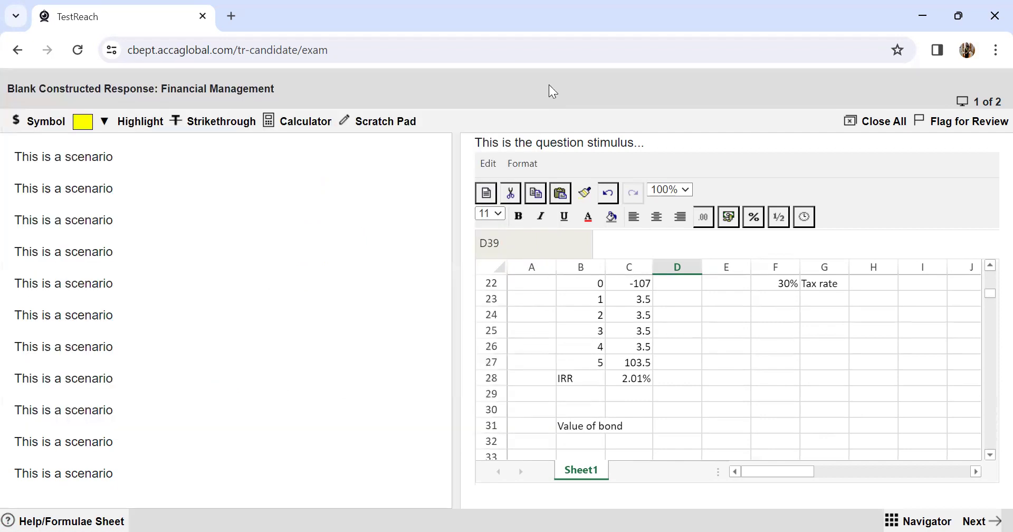
Step: Enter the label "Equity MV" in B43 and its value 800 in D43, below the bond valuation
scroll(766, 379, down, 5)
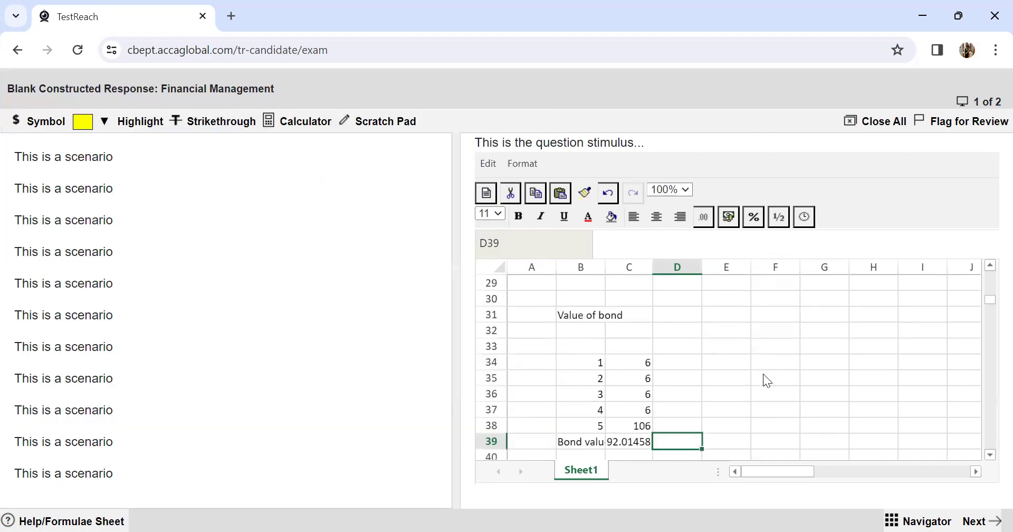
scroll(768, 381, down, 1)
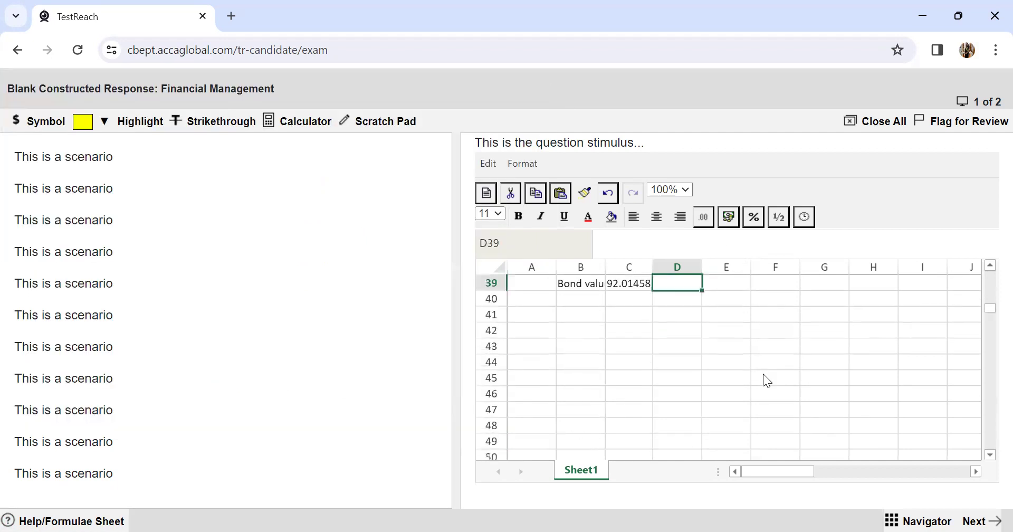
click(595, 346)
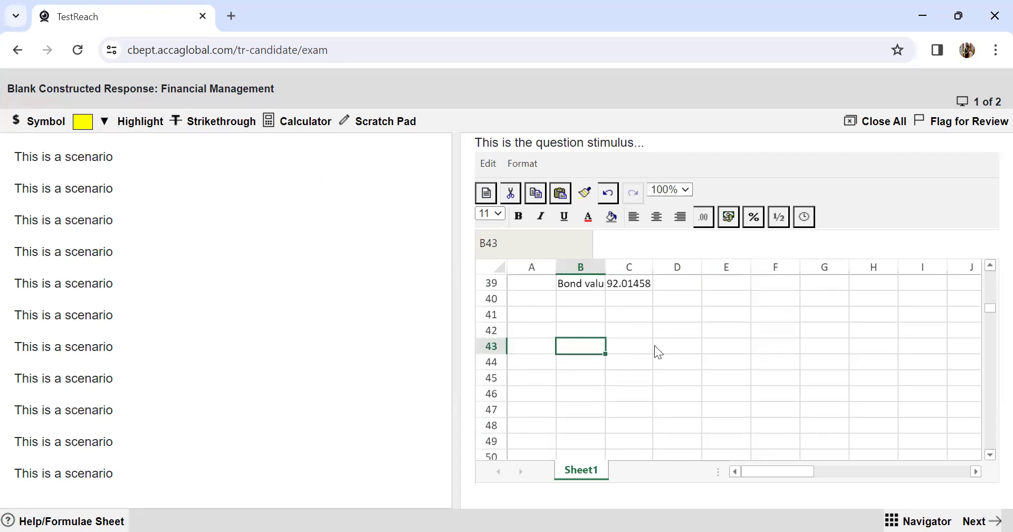
text(v)
key(BackSpace)
text(v)
key(BackSpace)
text(E)
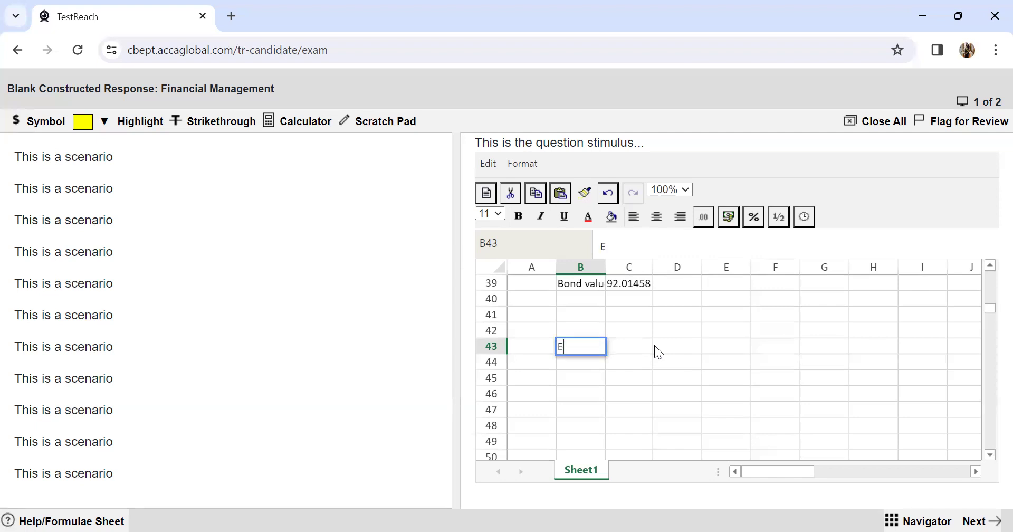
text(quity MV)
key(Tab)
key(Tab)
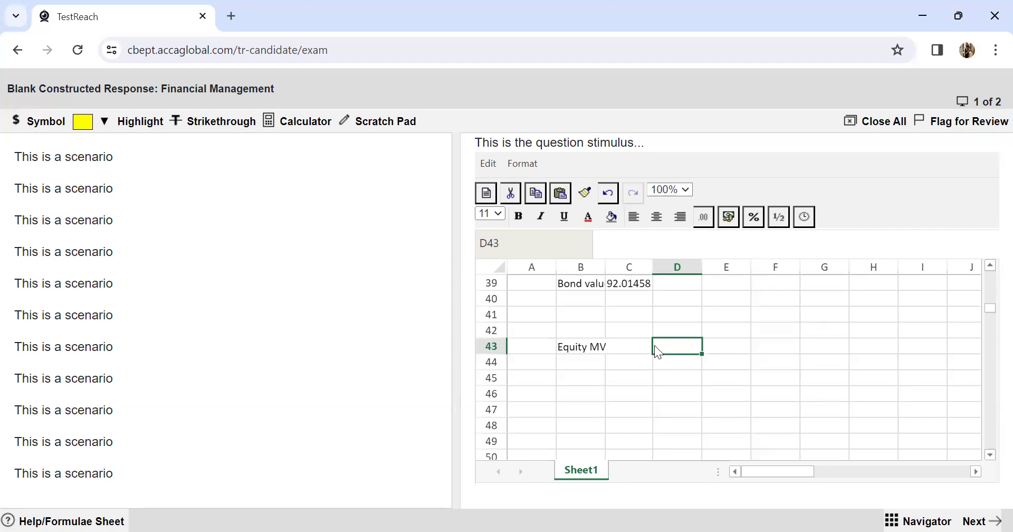
text(800)
key(Return)
Step: Enter the label "Debt MV" in B44 and its value 200 in D44
click(589, 366)
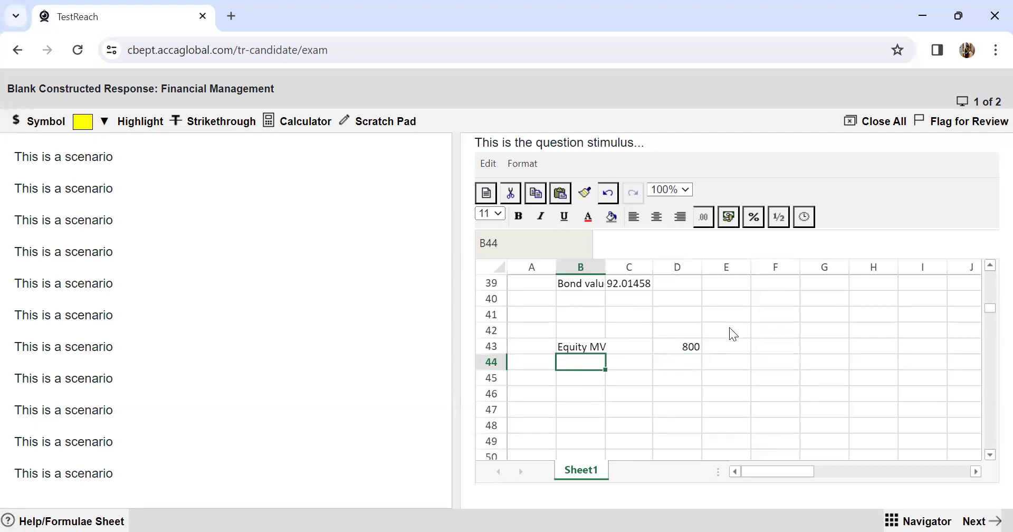
text(Debt MV)
key(Tab)
key(Tab)
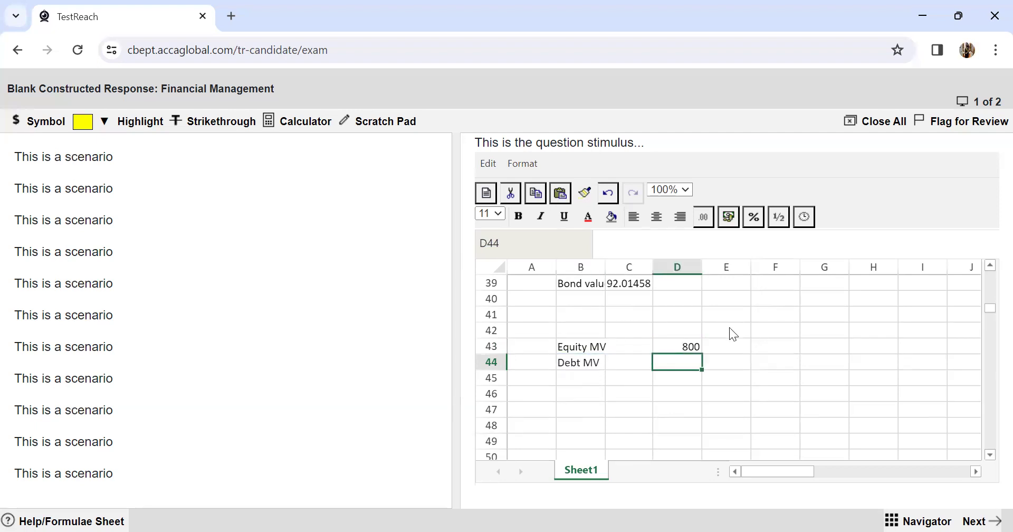
text(200)
key(Return)
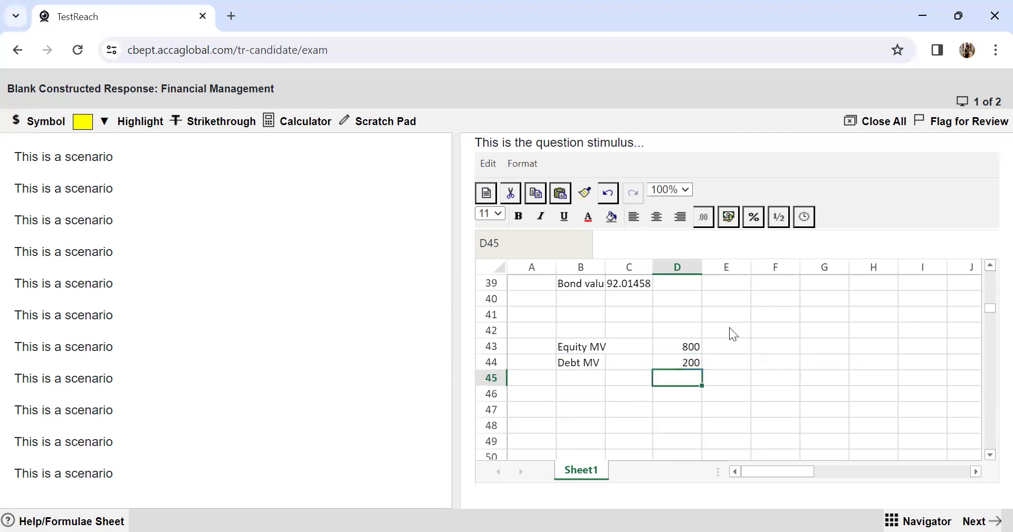
Step: Enter the label "Tax rate" in B45 and its value 30% in D45
key(Left)
key(Left)
text(Tax rate)
key(Tab)
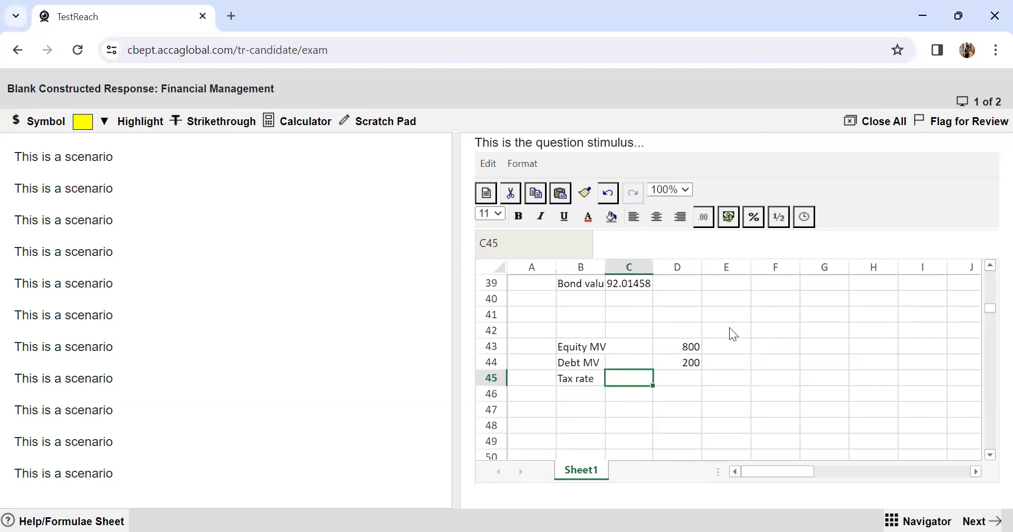
key(Tab)
text(30%)
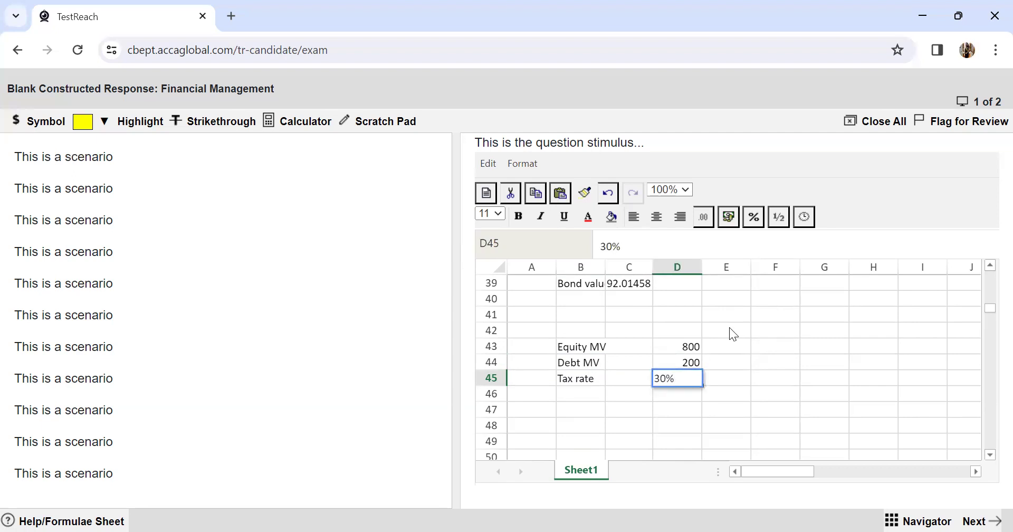
key(Return)
Step: Enter the label "Equity beta" in B46 and its value 1.6 in D46
key(Left)
key(Left)
text(Equity)
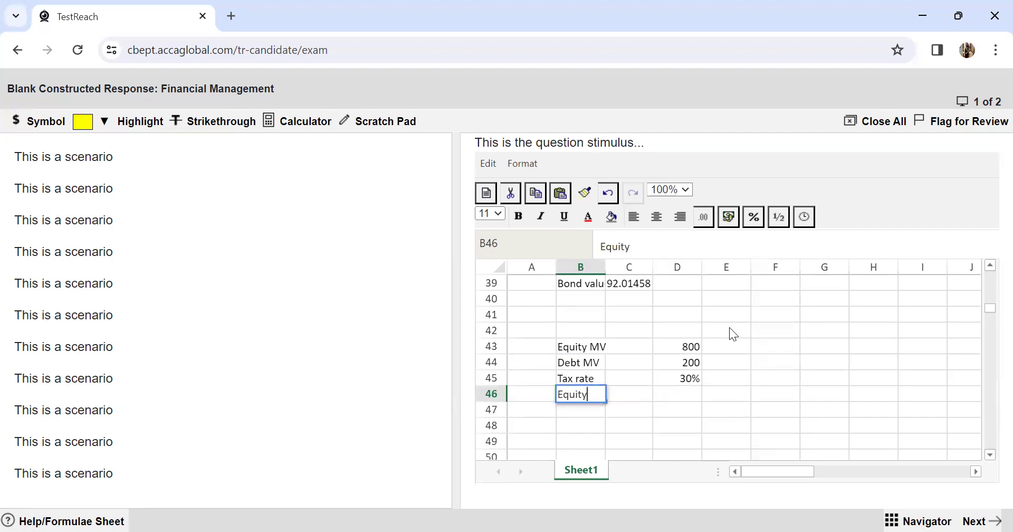
text( beta)
key(Right)
key(Right)
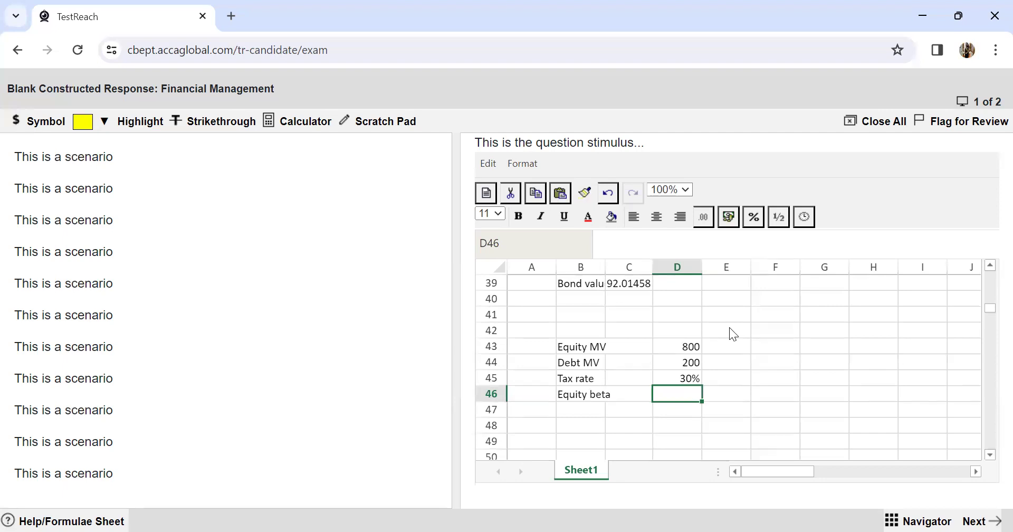
text(1.)
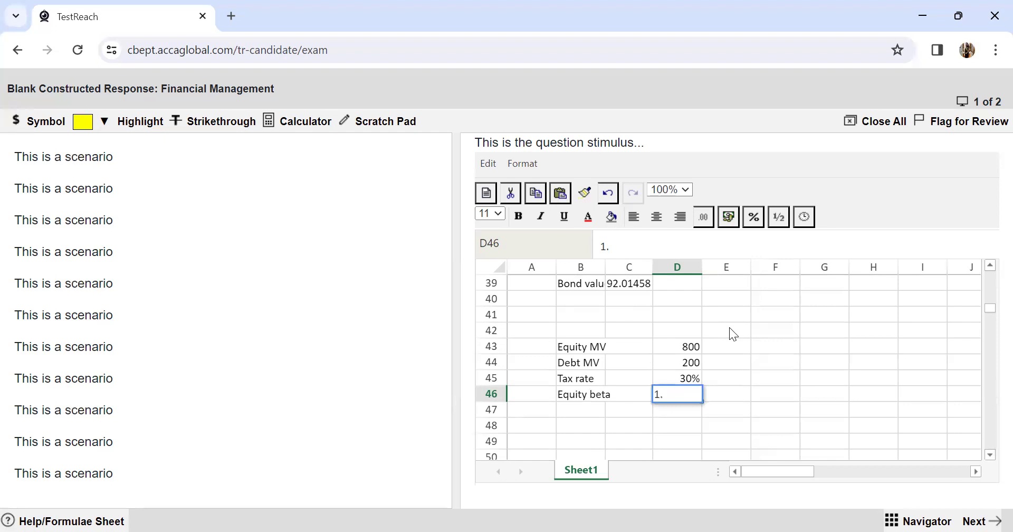
text(6)
key(Return)
Step: Open the formulae sheet for the asset beta formula, and enter the label "Ve" in F43 with =D43 in G43
click(590, 429)
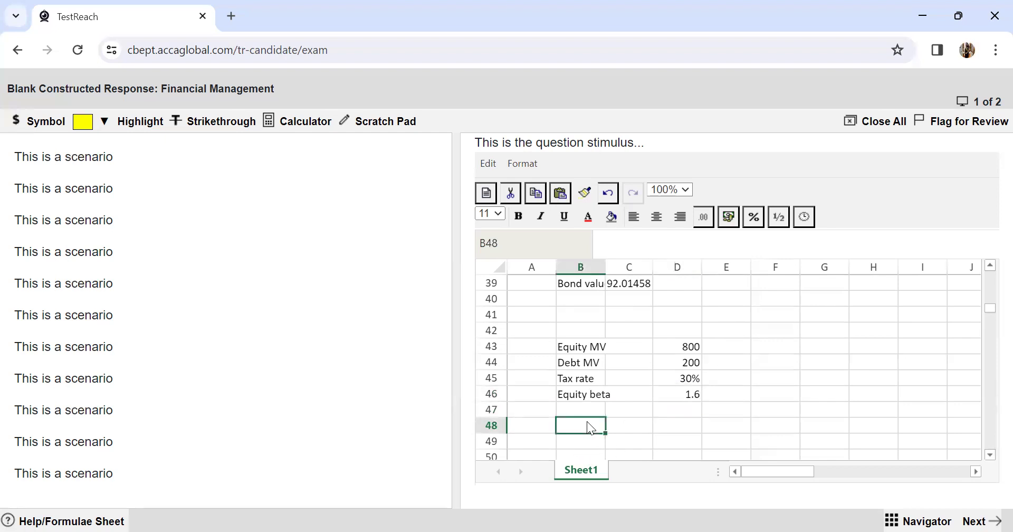
click(116, 518)
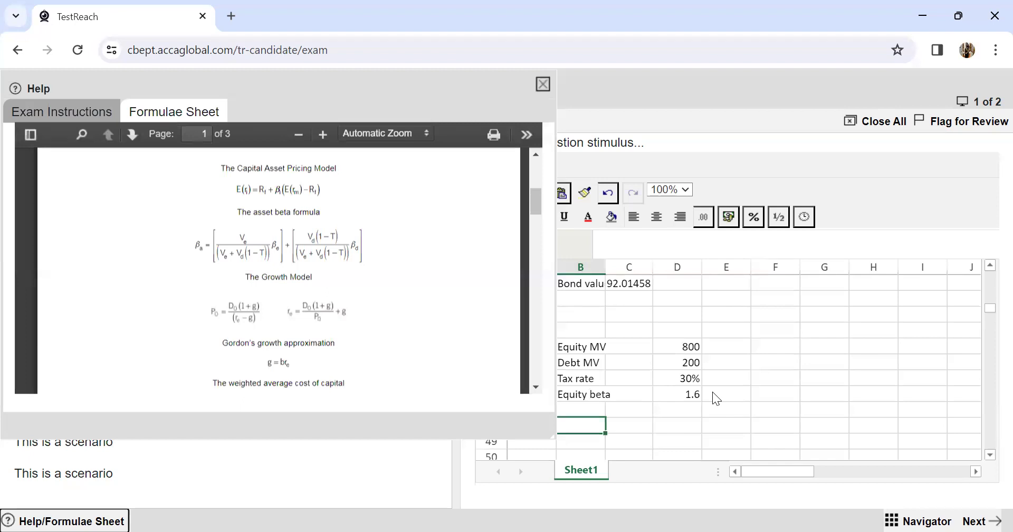
click(787, 348)
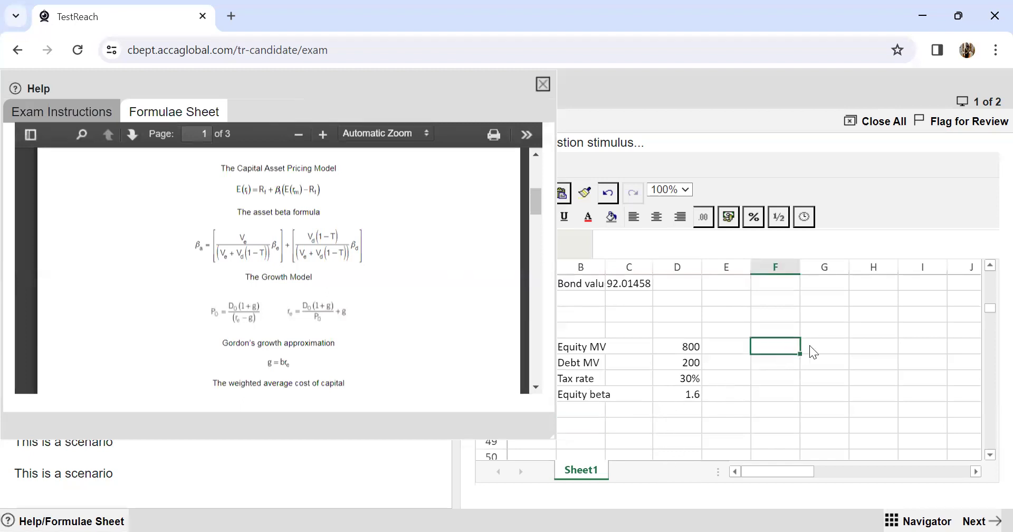
text(Ve)
click(809, 345)
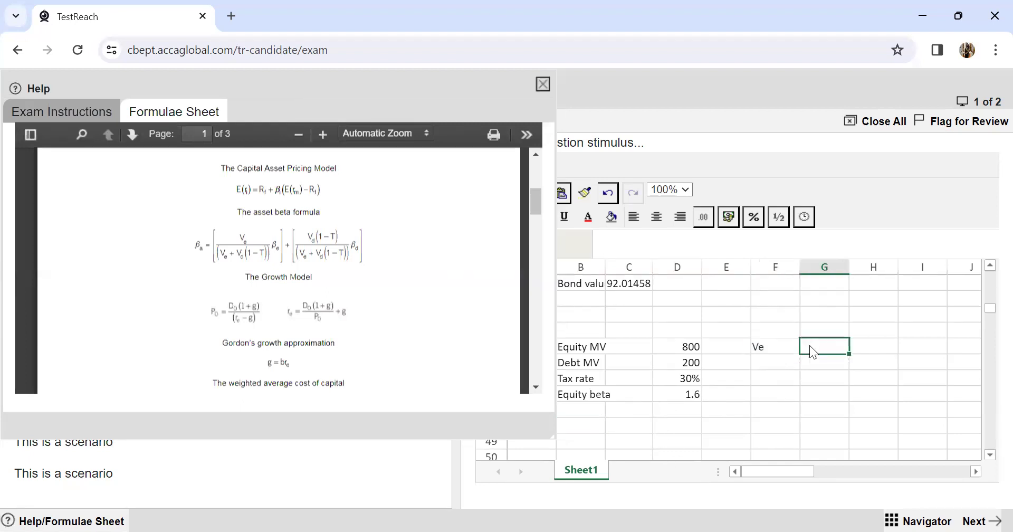
text(=)
click(695, 353)
key(Return)
Step: Enter the label "Vd (1-t)" in F44 and calculate after-tax debt value in G44 with =D44*(1-D45)
click(777, 364)
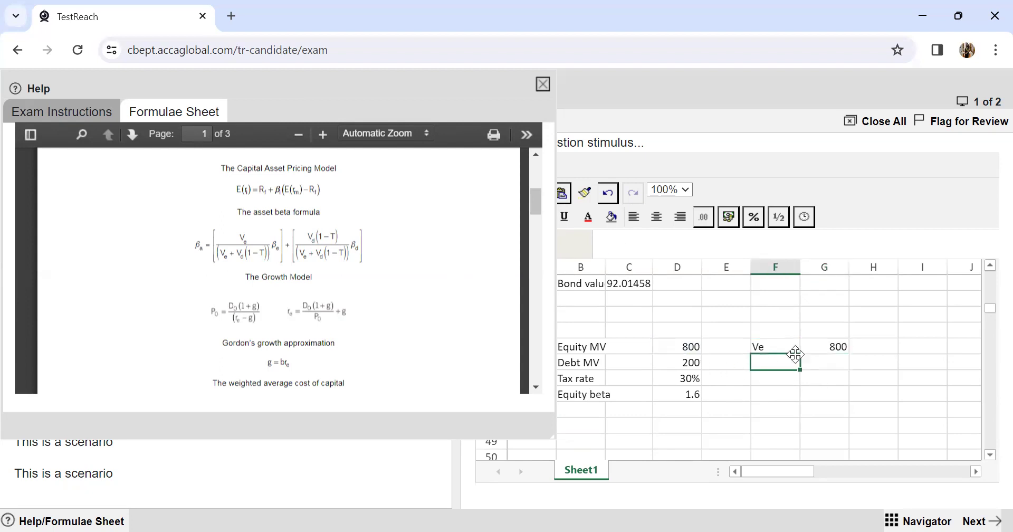
text(Vd)
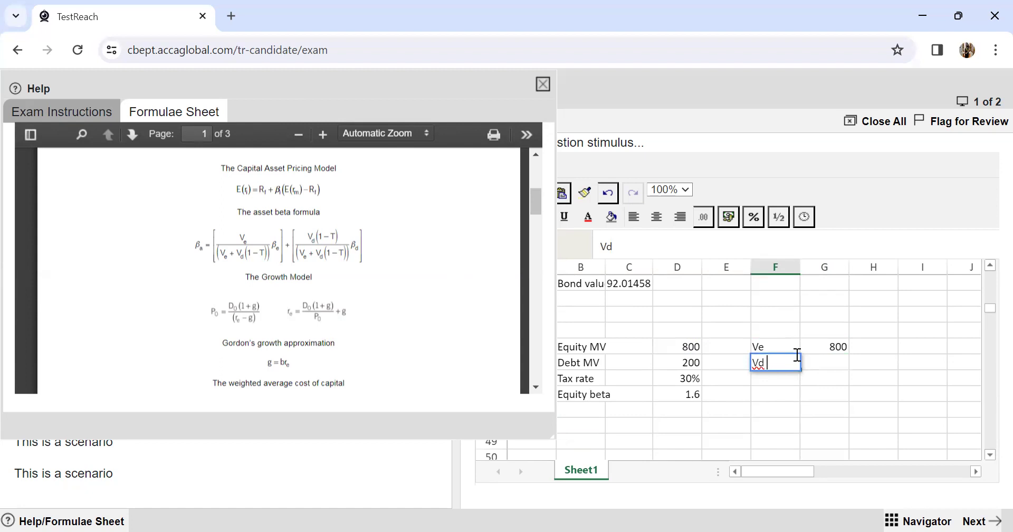
text( (1-t))
key(Tab)
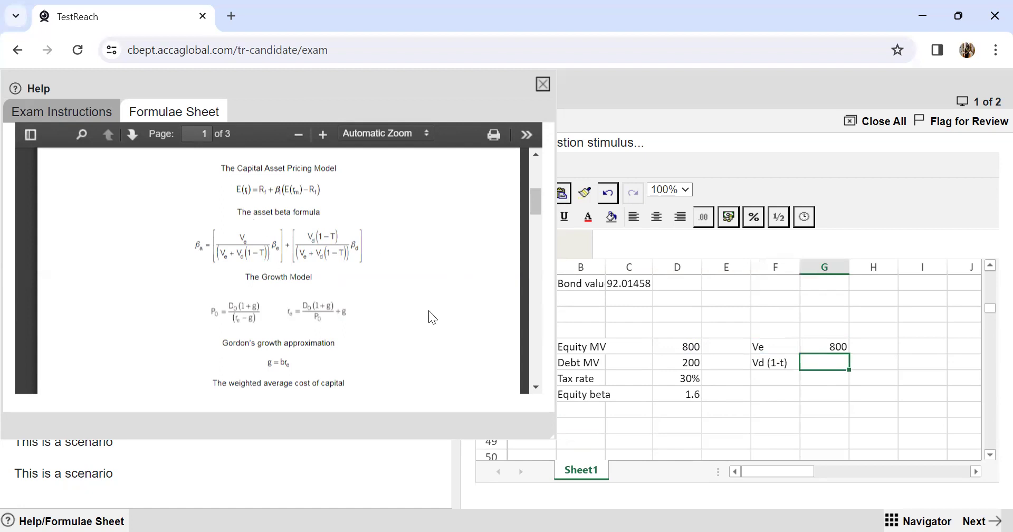
text(=)
click(696, 362)
text(*(1-)
click(677, 379)
text())
key(Return)
Step: Enter the label "Ve + Vd(1-t)" in F45 and calculate the sum in G45 with =G43+G44
click(762, 379)
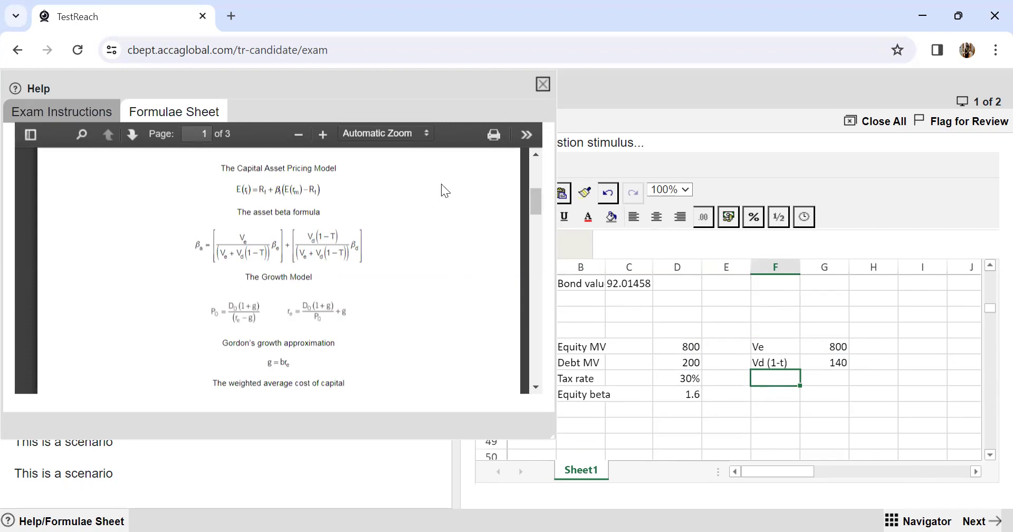
drag(812, 341, 813, 358)
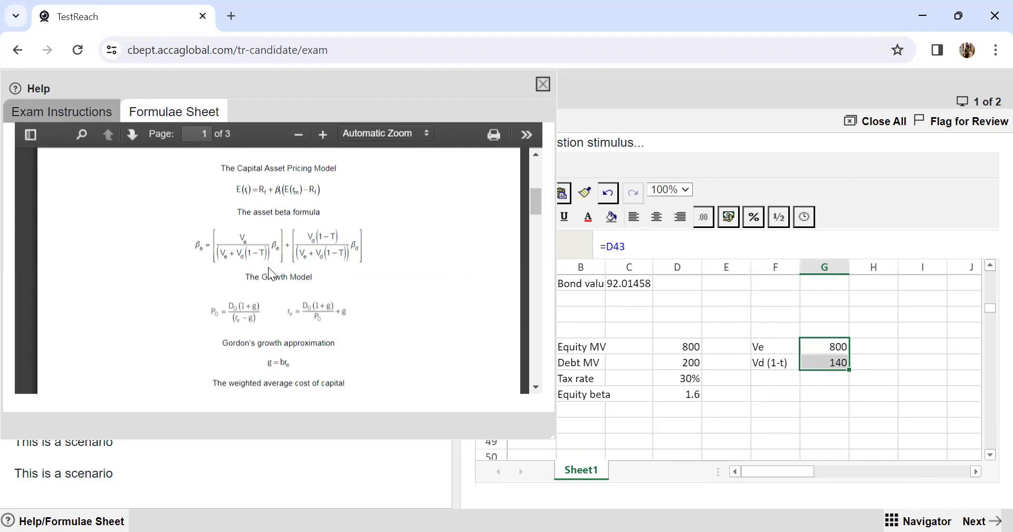
click(776, 381)
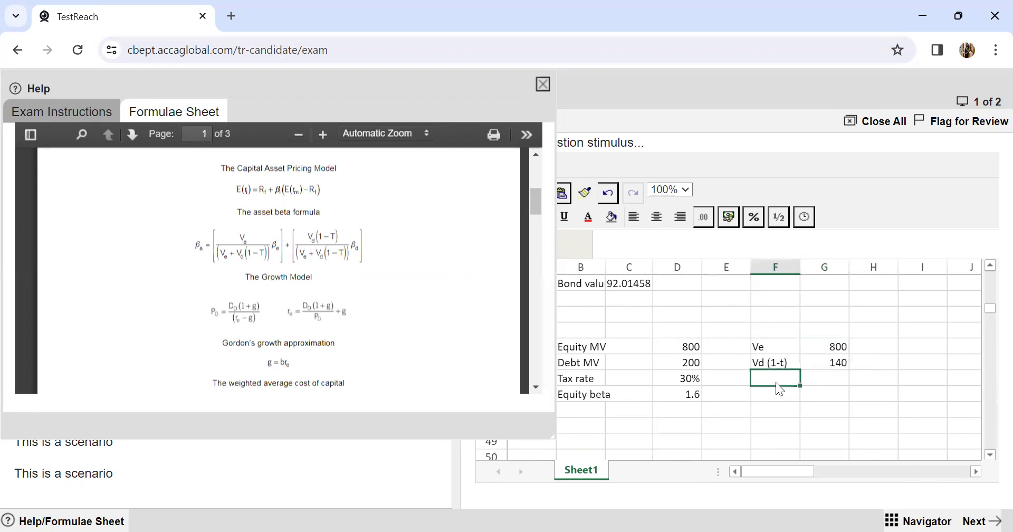
text(Ve +)
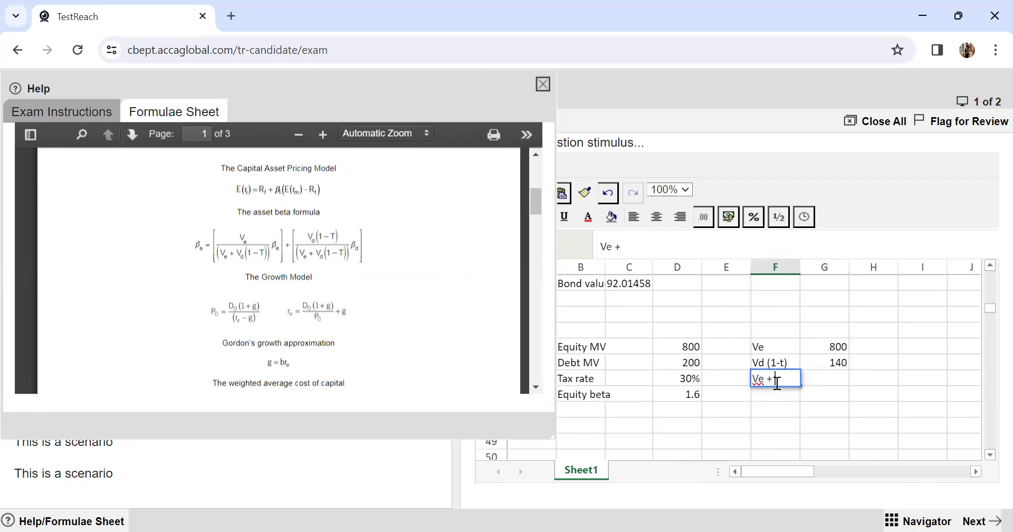
text( Vd(1-t))
key(Return)
click(820, 376)
text(=)
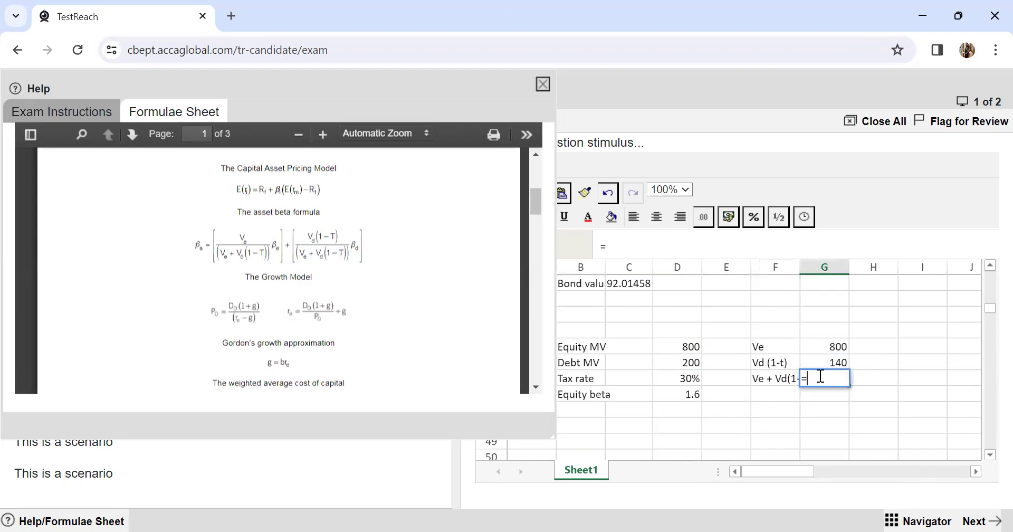
click(830, 349)
text(+)
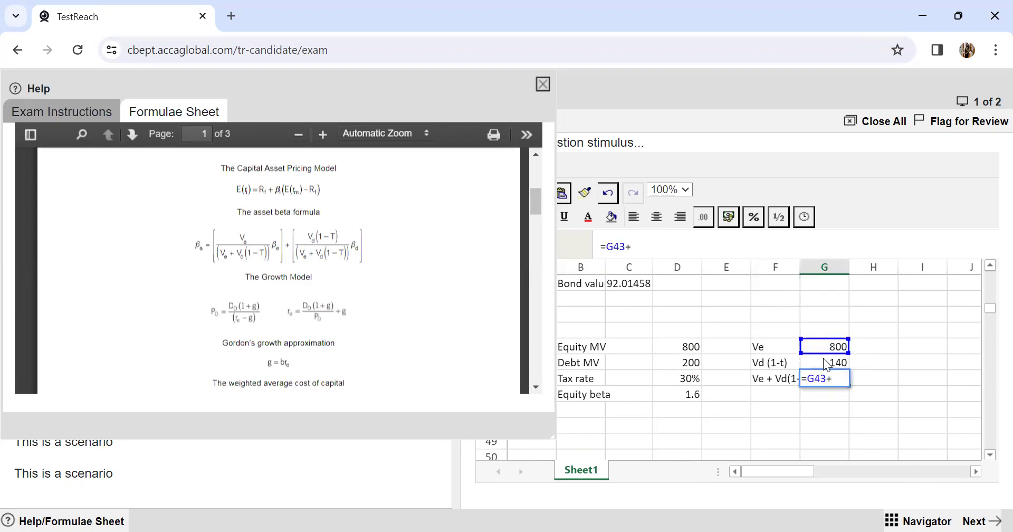
click(824, 364)
key(Return)
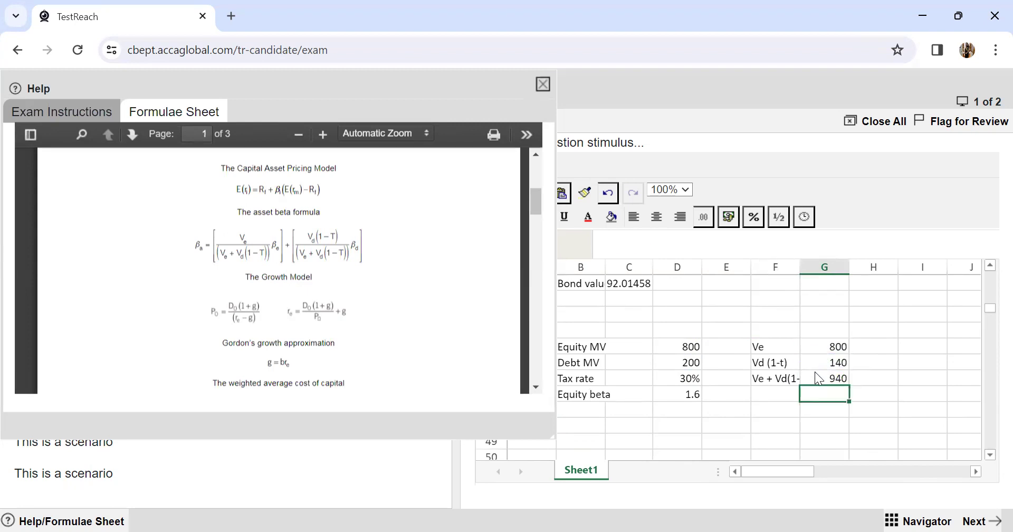
Step: Enter the label "Asset beta" in F47, below the Ve and Vd workings
drag(818, 347, 818, 379)
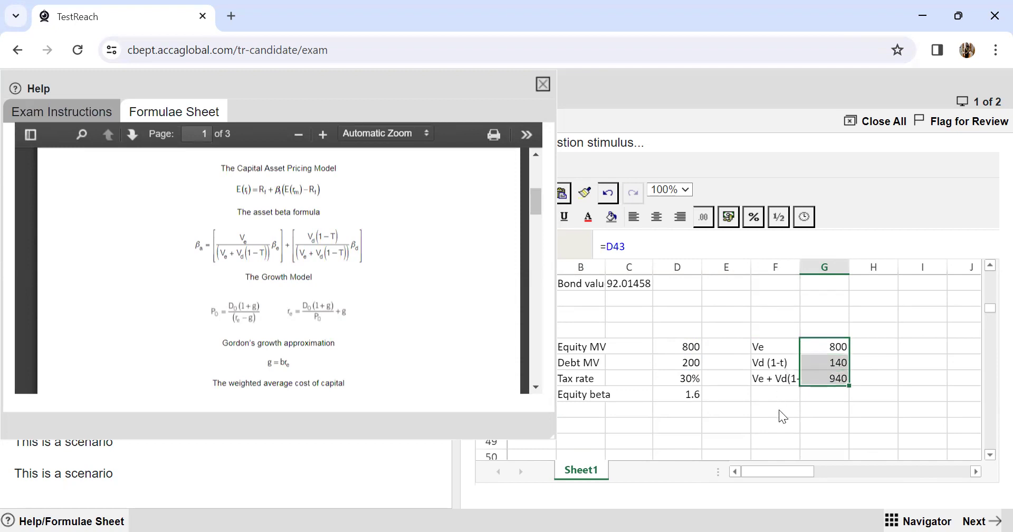
click(826, 410)
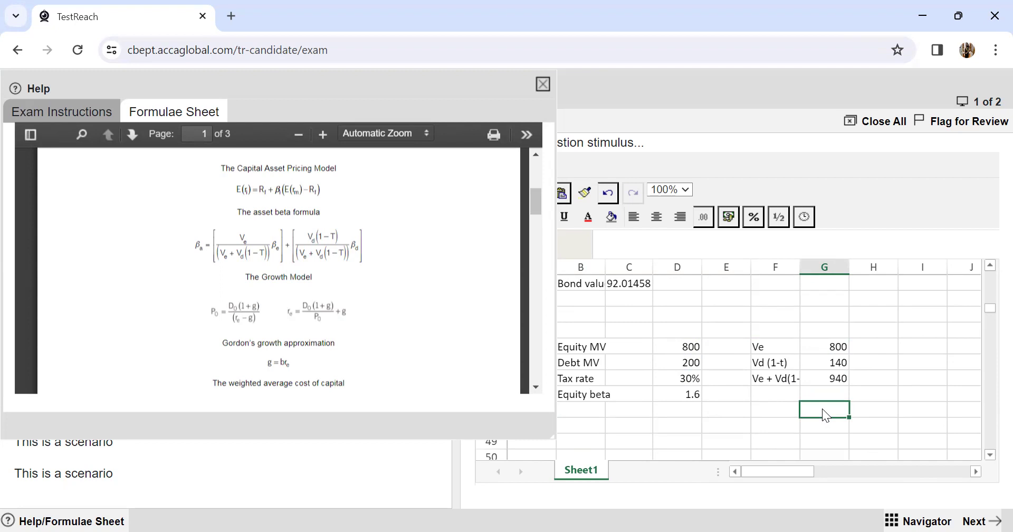
key(Left)
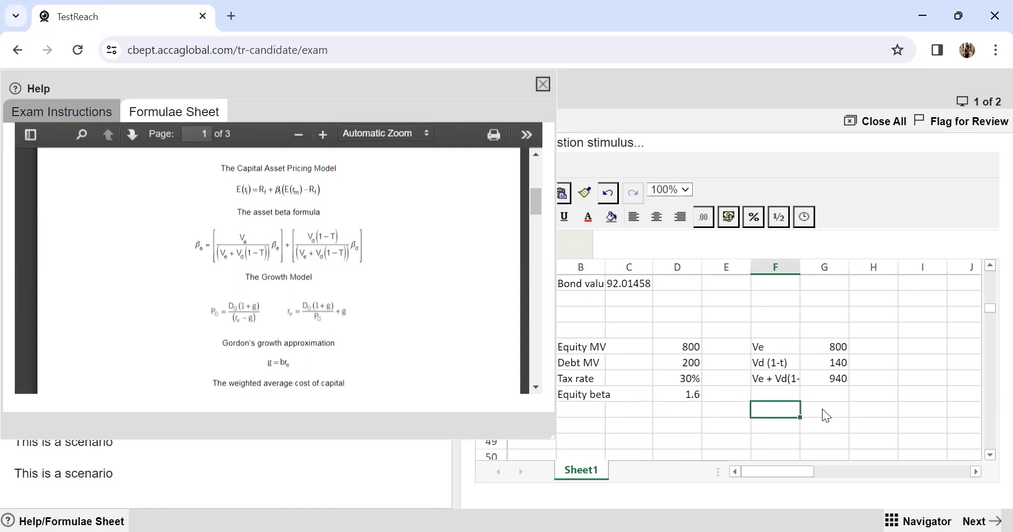
text(Asset v)
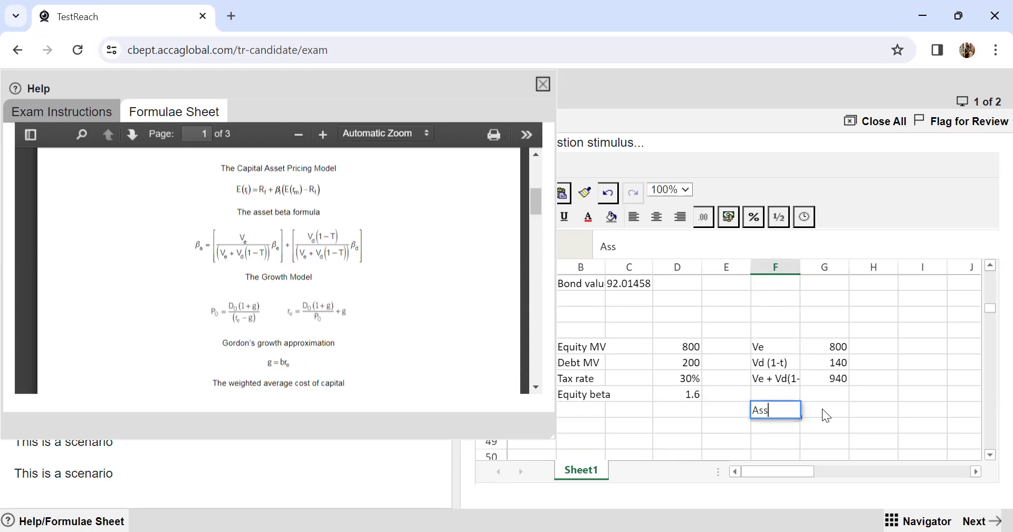
key(BackSpace)
text(beta)
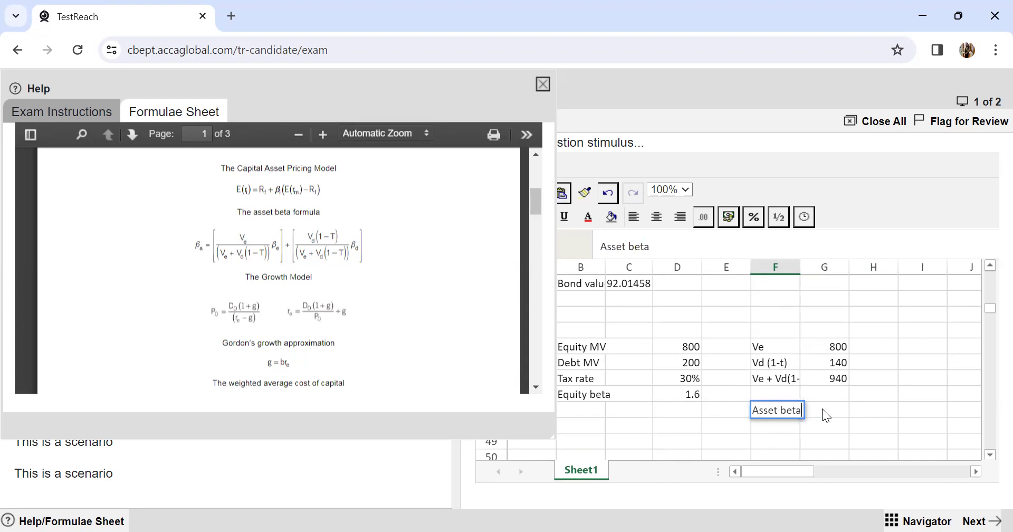
key(Tab)
Step: Calculate the asset beta in G47 with =(G43/G45)*D46
text(=)
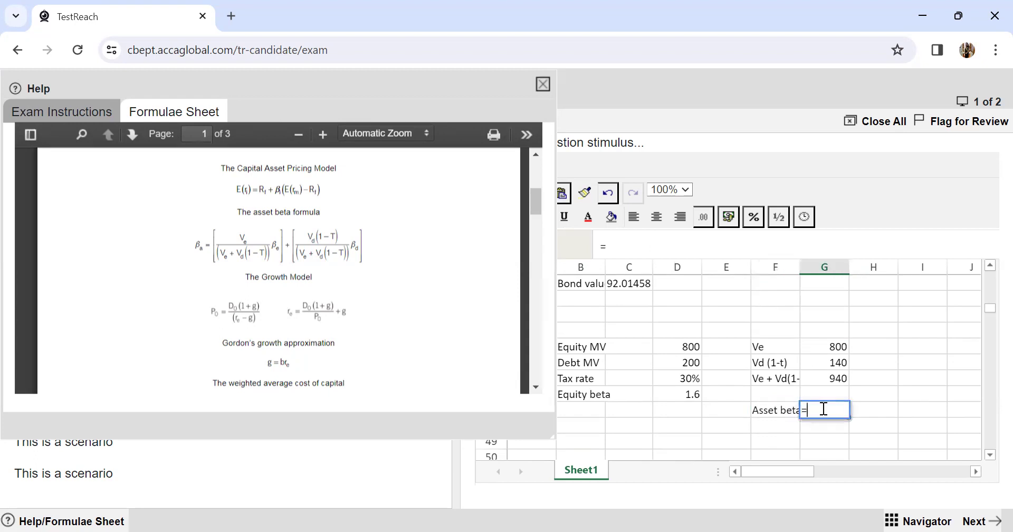
text(()
click(831, 347)
text(/)
click(820, 378)
text()*)
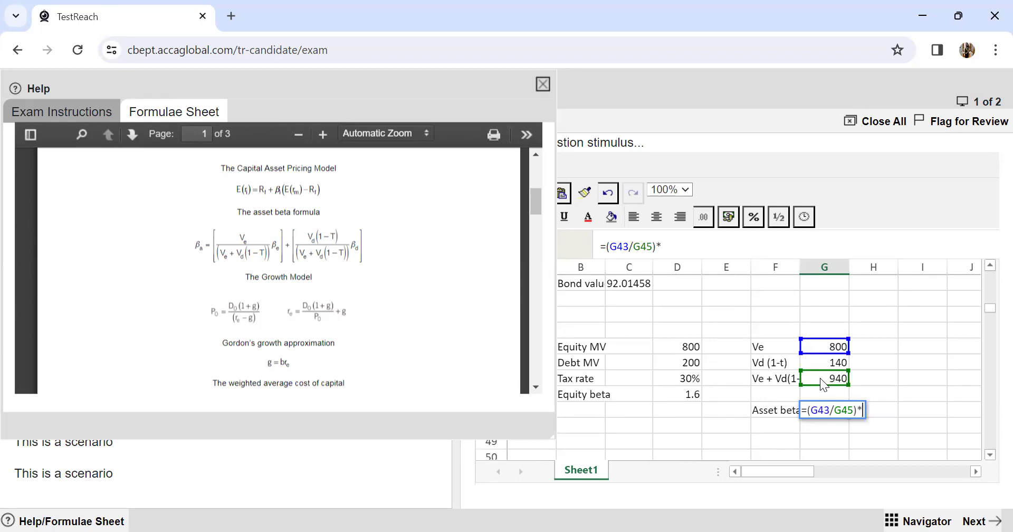
click(678, 396)
key(Return)
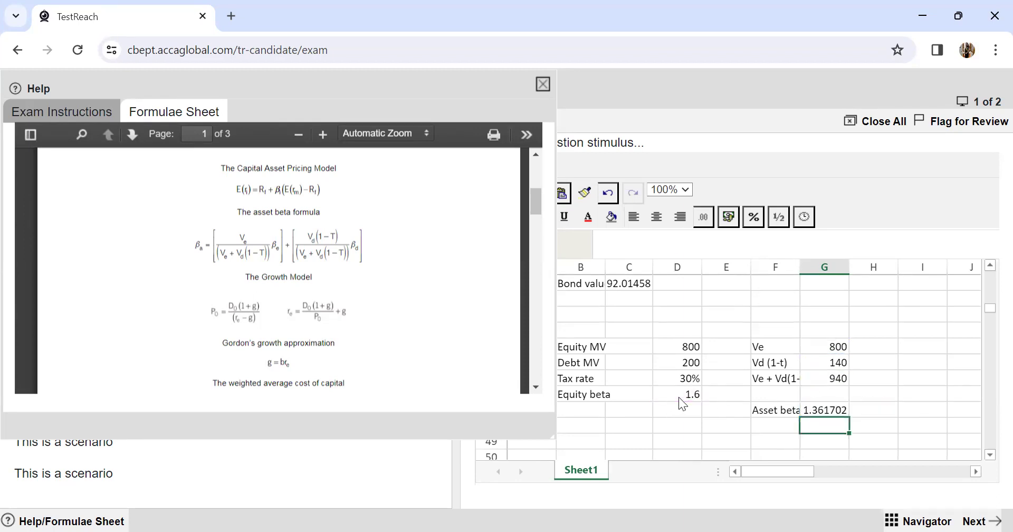
Step: Calculate the asset beta without brackets in G48 with =G43/G45*D46 and compare it with the G47 formula
key(F2)
key(Escape)
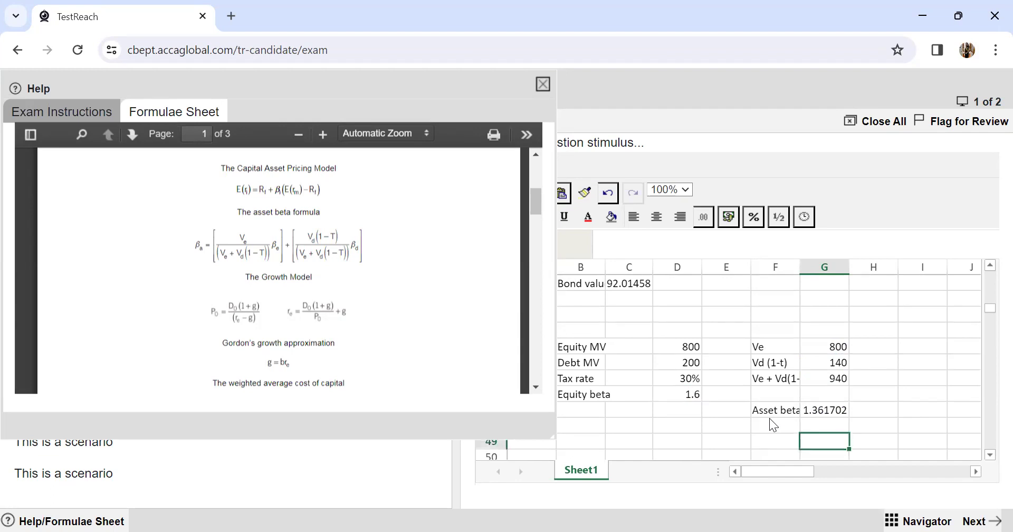
text(=)
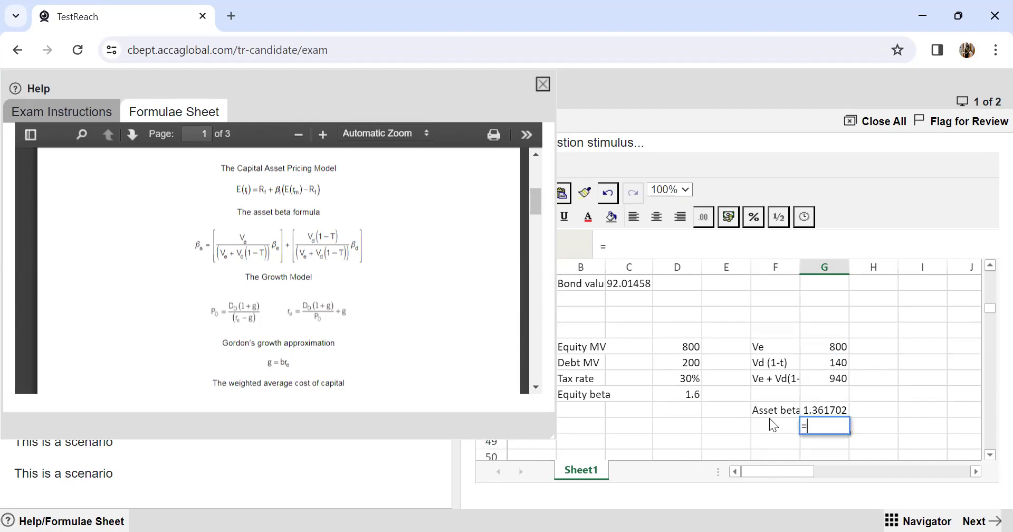
click(828, 346)
text(/)
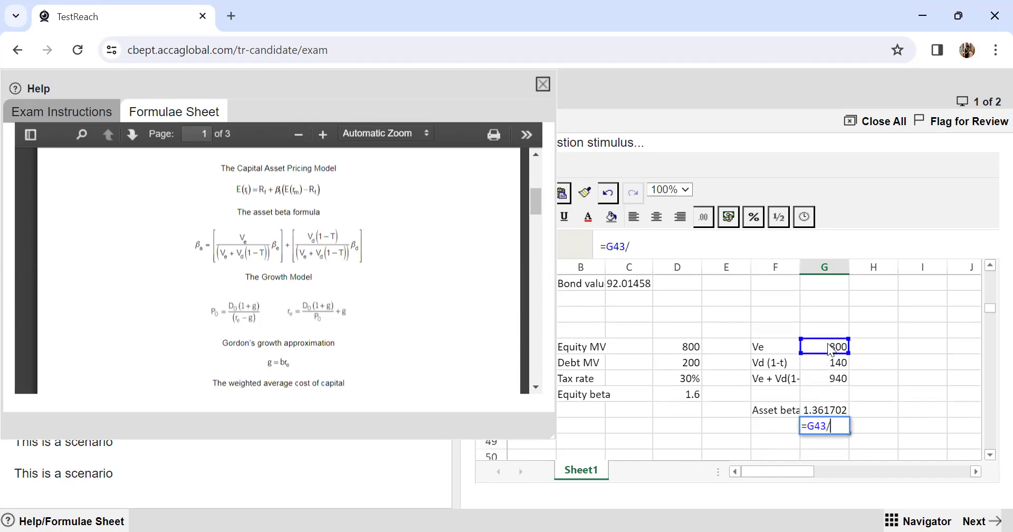
click(824, 379)
text(*)
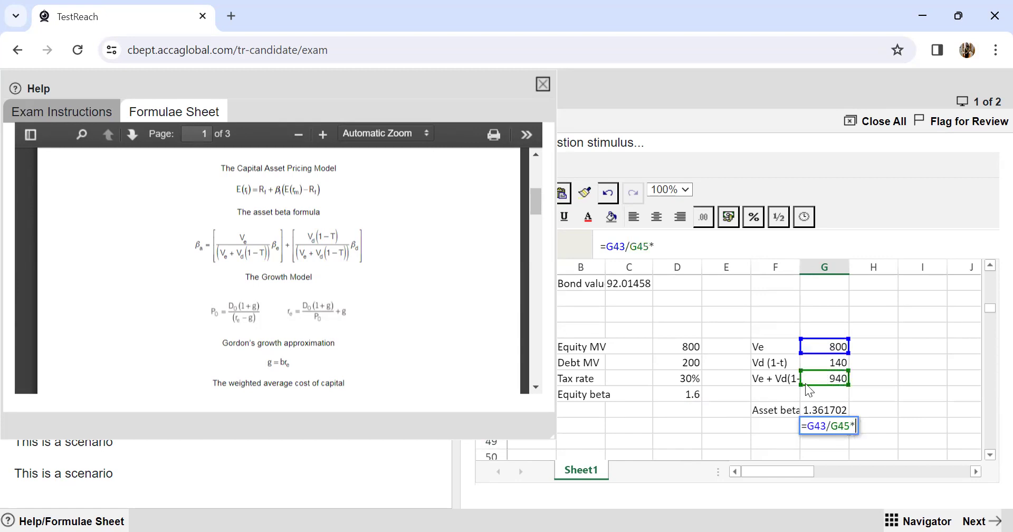
click(685, 394)
key(Return)
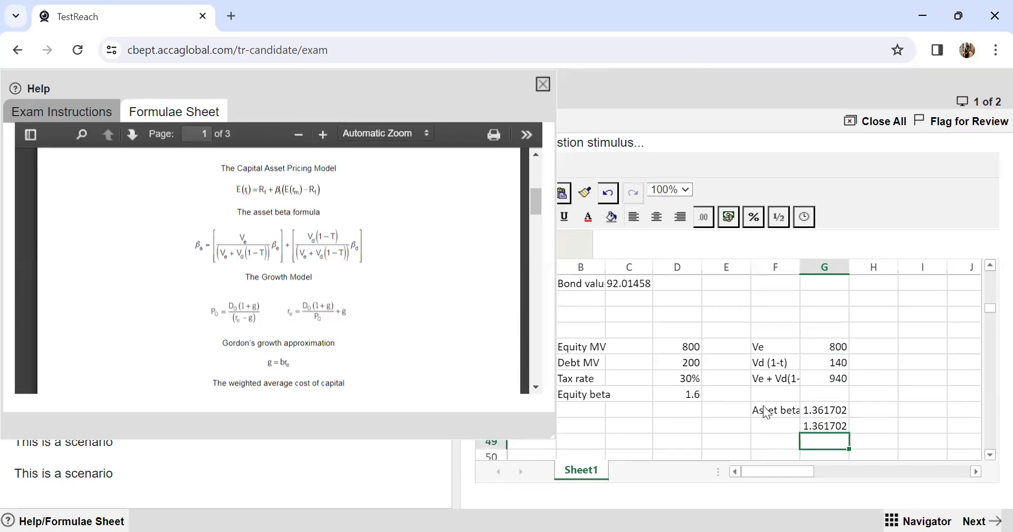
click(817, 414)
click(814, 430)
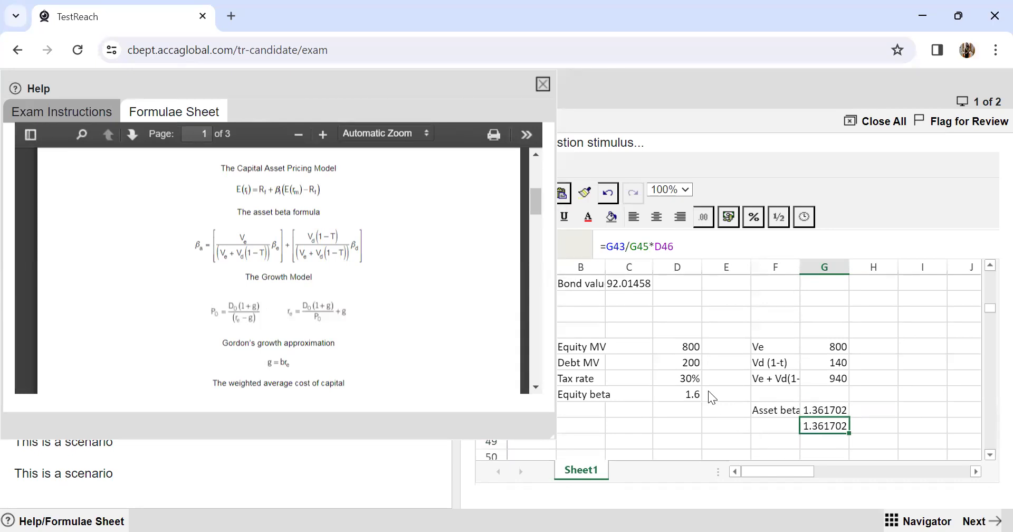
Step: Look through the formulae sheet's remaining formulas and present value table, close it, and review the start of the worksheet
scroll(466, 278, down, 10)
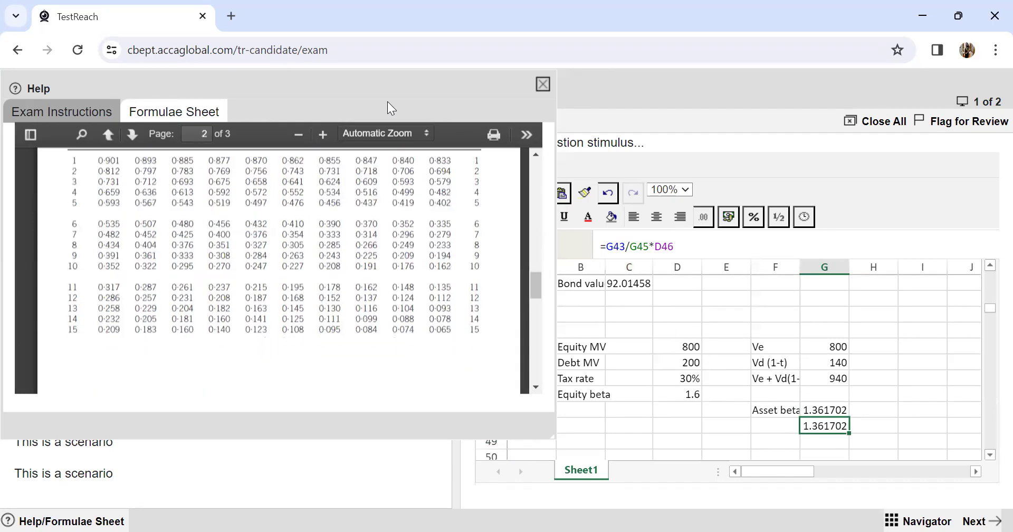
scroll(427, 266, up, 10)
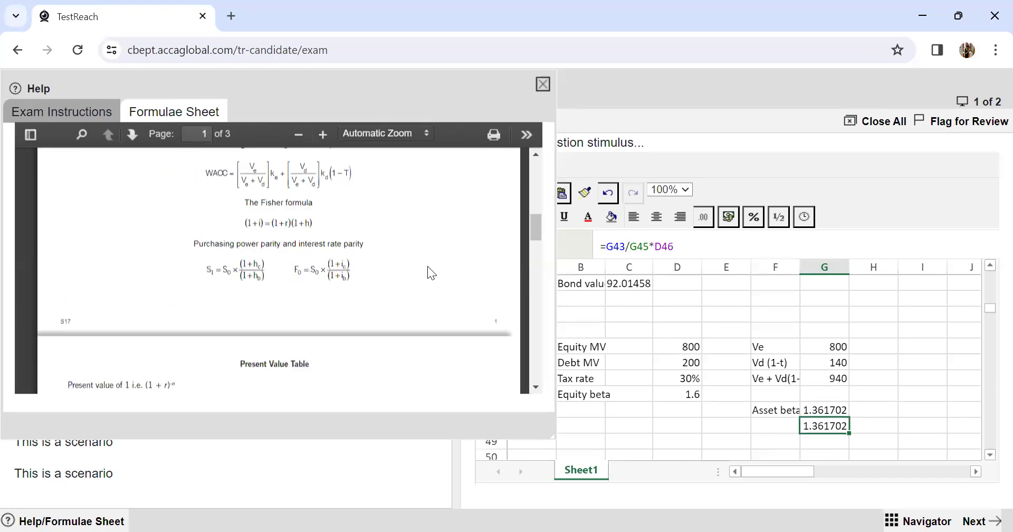
click(543, 84)
scroll(712, 367, up, 12)
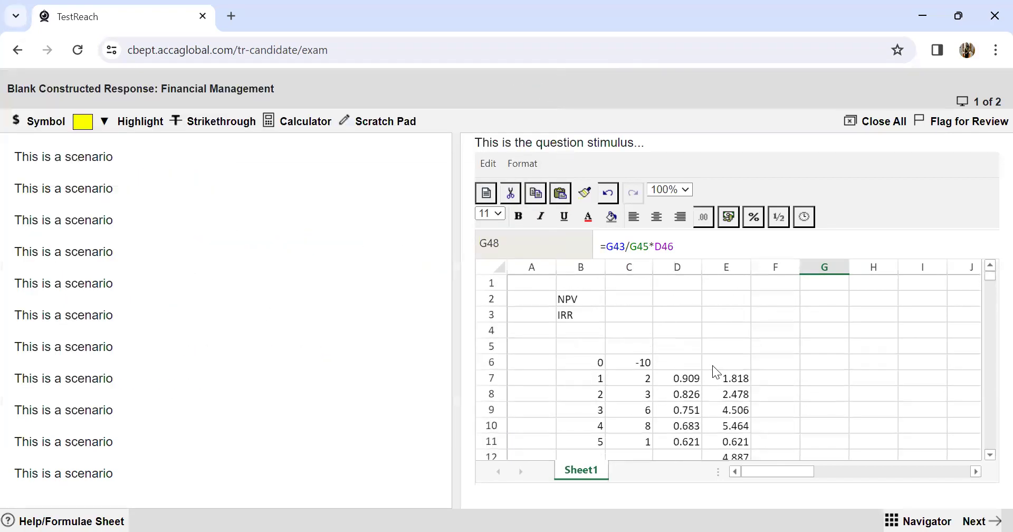